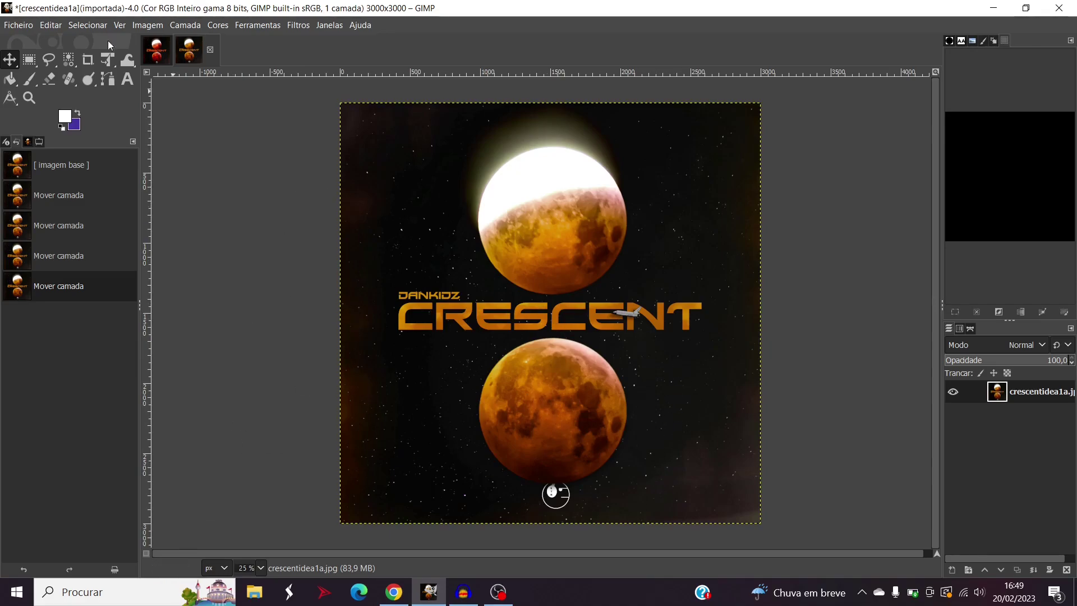
# Step: Compare the red and orange versions of the CRESCENT cover in the two open images and check the Fotor editor
pyautogui.click(151, 58)
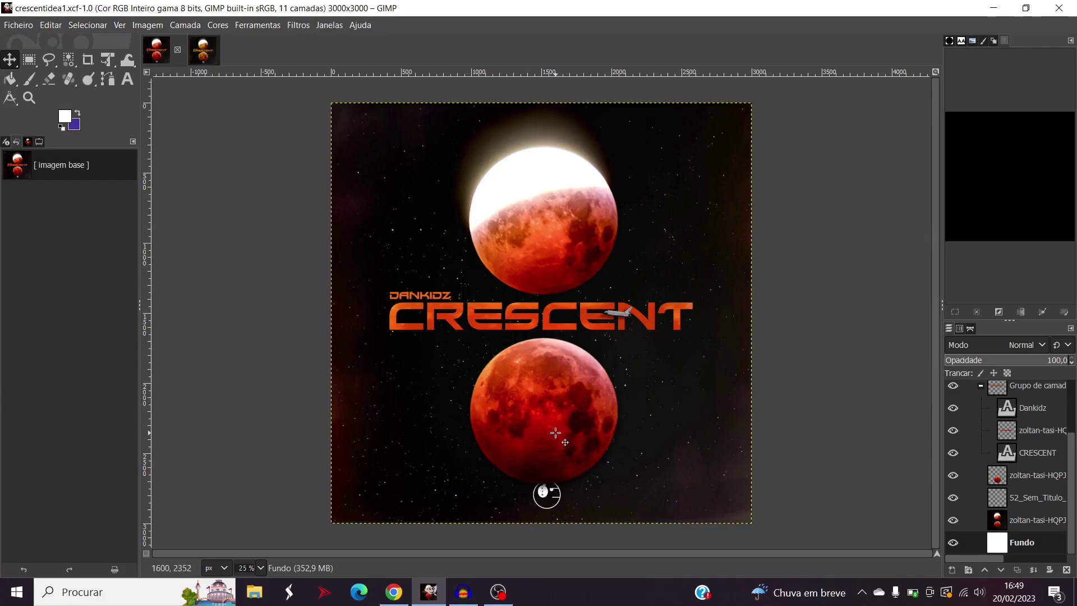
pyautogui.click(200, 55)
pyautogui.click(145, 59)
pyautogui.click(203, 52)
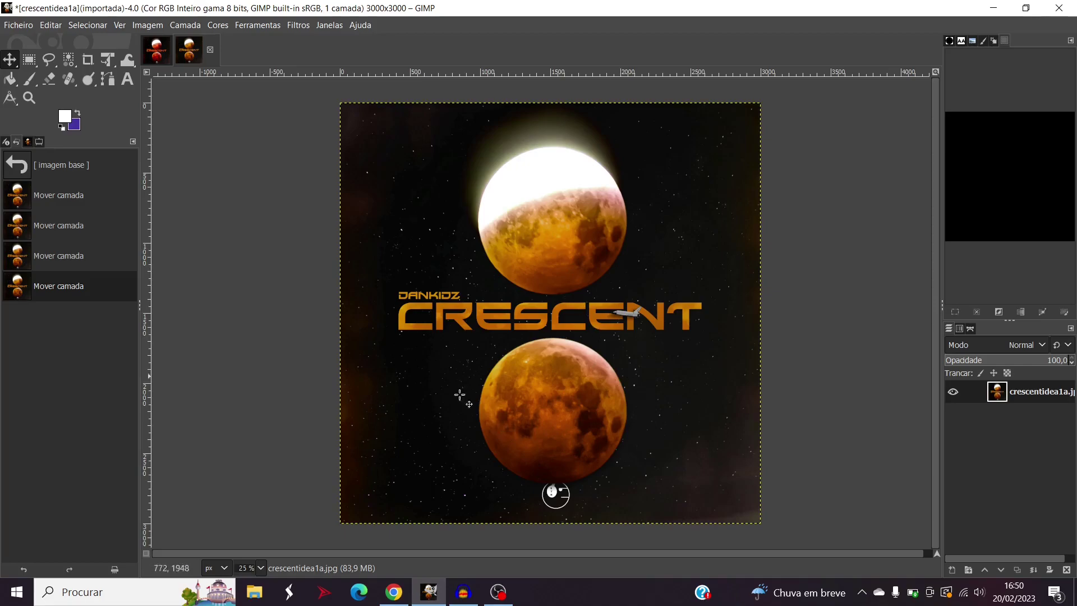
pyautogui.click(218, 26)
pyautogui.click(235, 76)
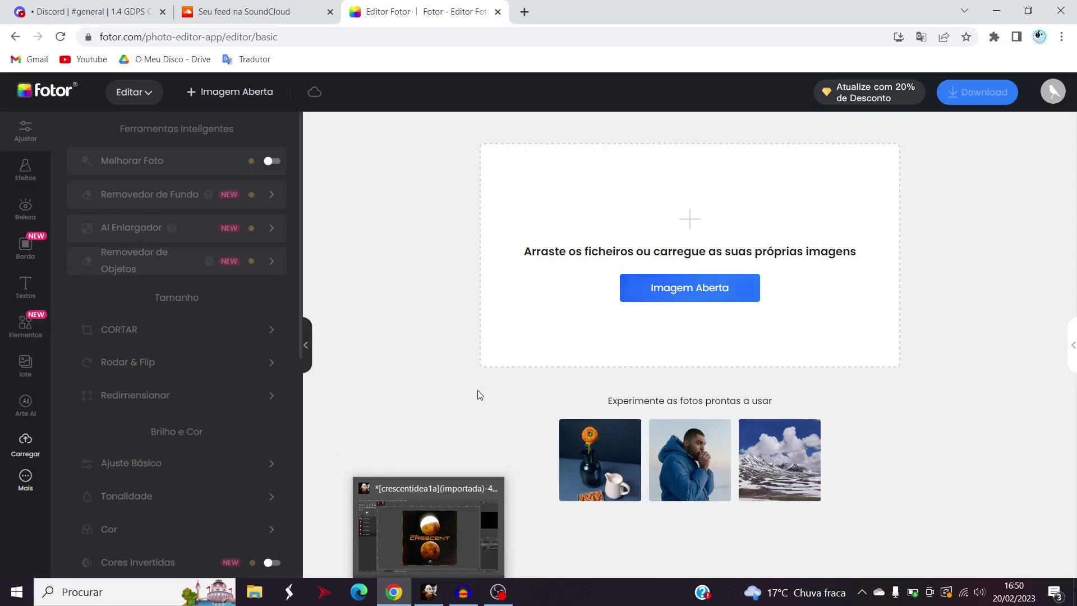
pyautogui.click(430, 595)
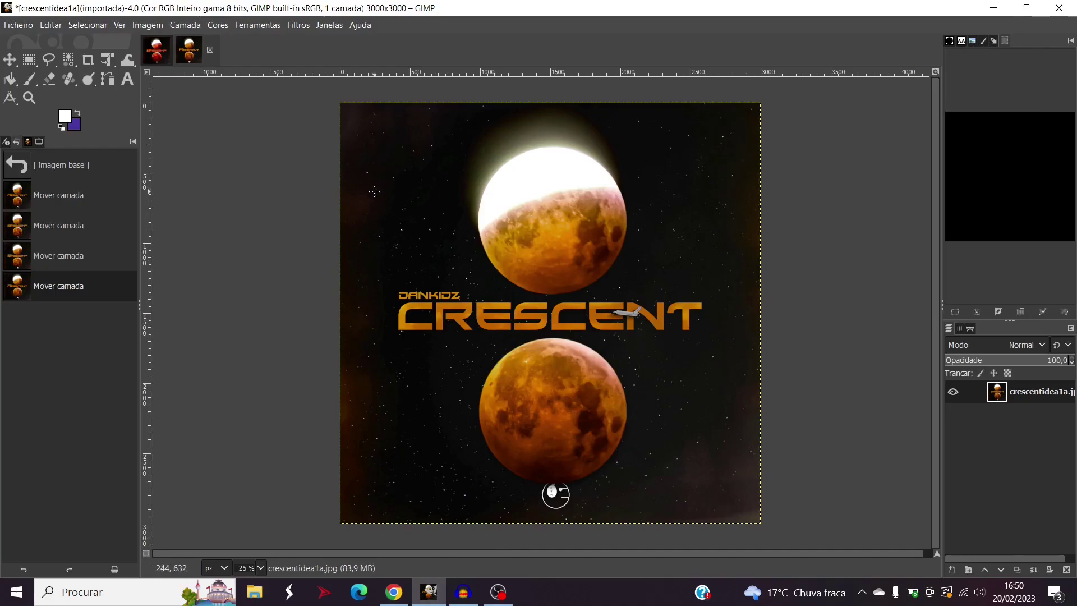
pyautogui.click(156, 61)
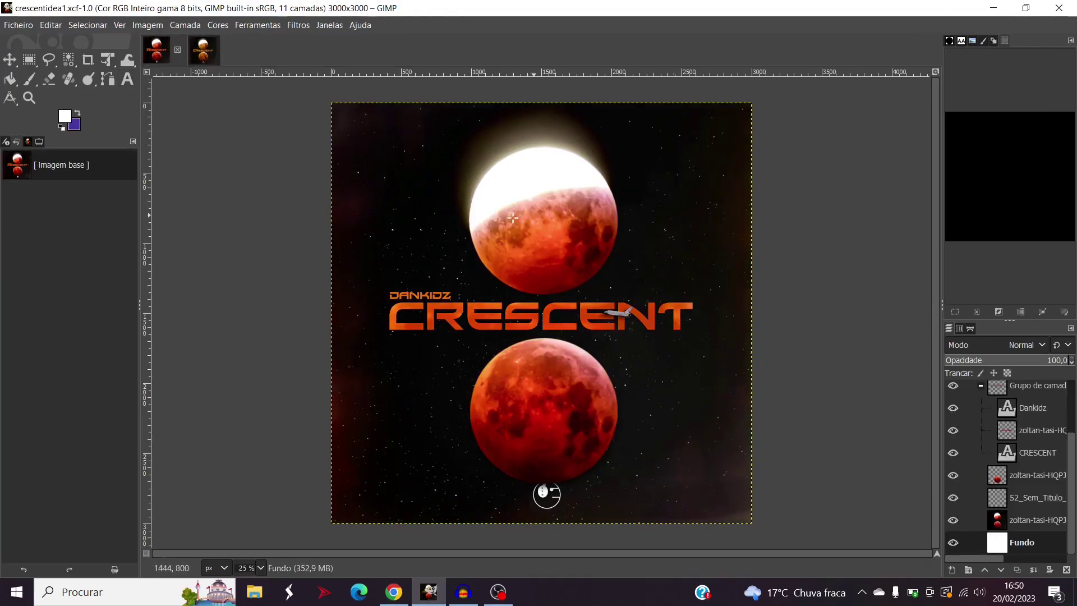
# Step: Create a new blank image of 3000 x 3000 pixels
pyautogui.click(16, 25)
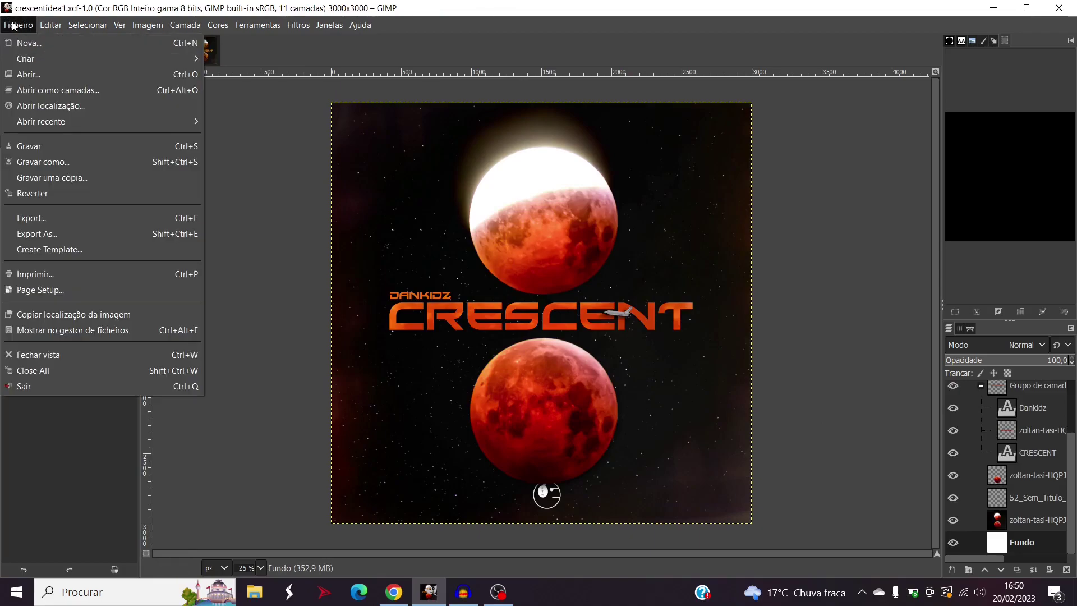
pyautogui.click(33, 45)
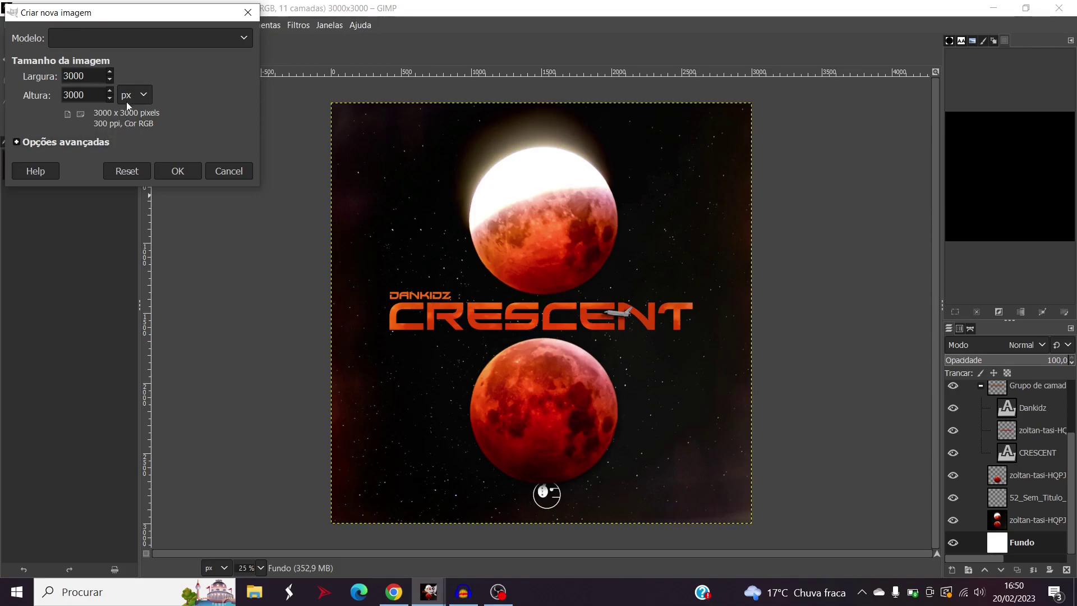
pyautogui.click(178, 172)
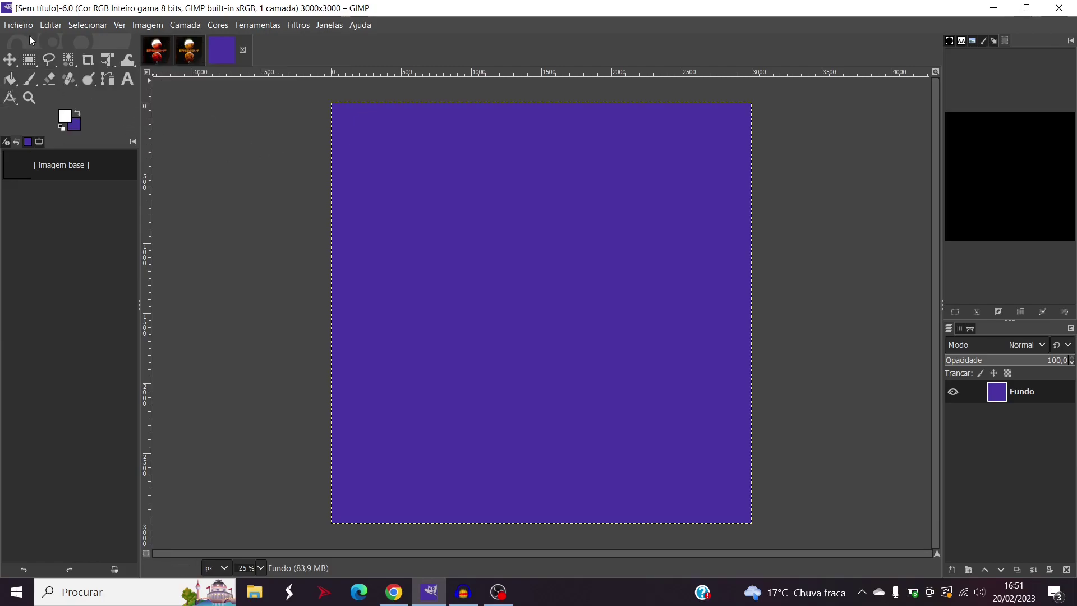
# Step: Add the red lunar eclipse photo from Unsplash as a new layer and shift it slightly down, keeping it centred horizontally
pyautogui.click(19, 25)
pyautogui.click(45, 90)
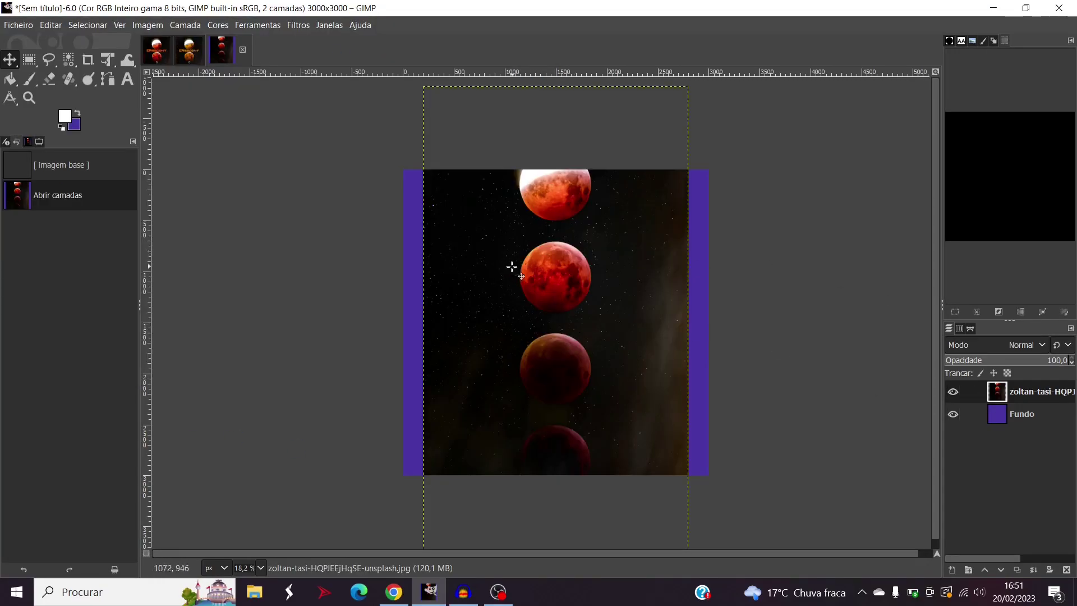
pyautogui.moveTo(505, 268)
pyautogui.mouseDown()
pyautogui.moveTo(510, 332)
pyautogui.moveTo(512, 233)
pyautogui.moveTo(500, 313)
pyautogui.moveTo(496, 231)
pyautogui.moveTo(503, 270)
pyautogui.mouseUp()
pyautogui.moveTo(516, 325); pyautogui.dragTo(563, 345)
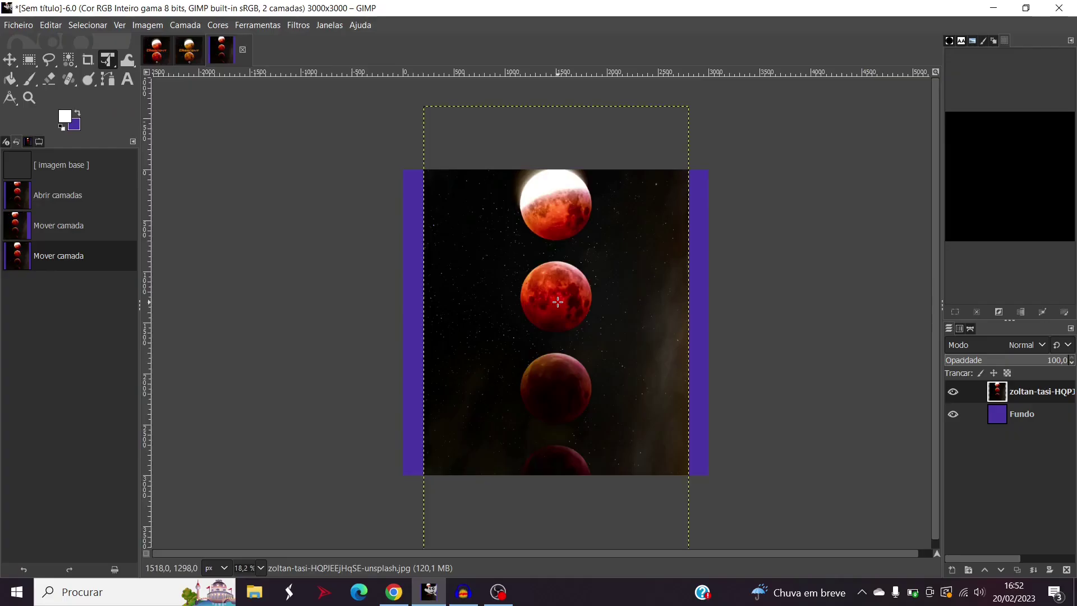
# Step: Enlarge the eclipse photo layer to about 1.7 times its size with Unified Transform so it covers the whole canvas
pyautogui.scroll(-3, 544, 368)
pyautogui.click(543, 368)
pyautogui.moveTo(506, 403); pyautogui.dragTo(466, 483)
pyautogui.moveTo(608, 230); pyautogui.dragTo(630, 200)
pyautogui.moveTo(572, 300)
pyautogui.mouseDown()
pyautogui.moveTo(589, 288)
pyautogui.moveTo(584, 322)
pyautogui.moveTo(578, 312)
pyautogui.mouseUp()
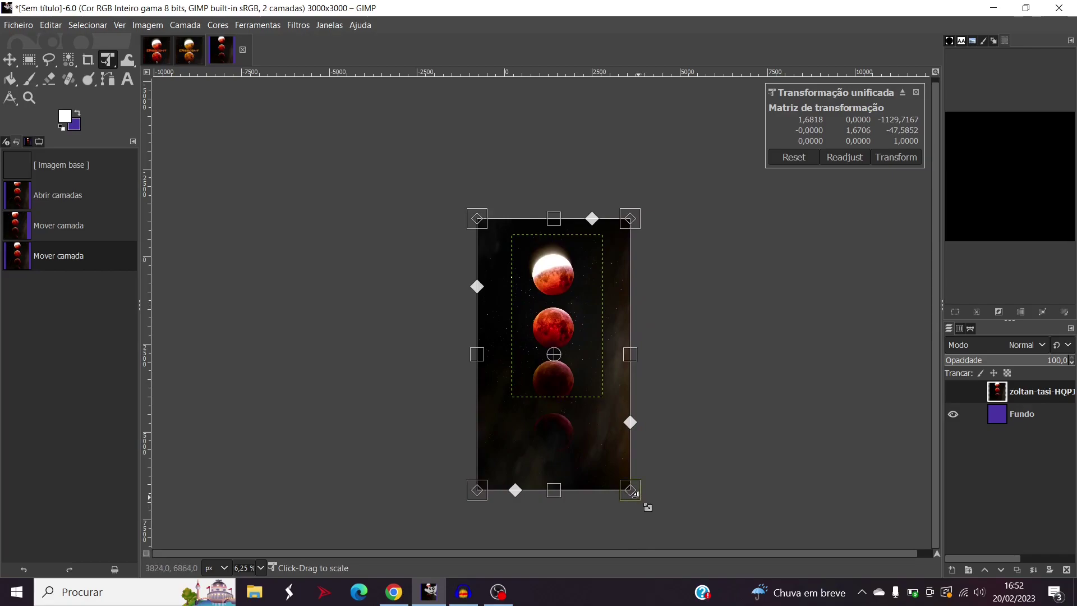
pyautogui.press('Return')
# Step: Try to crop the image to the canvas area, and undo the crop
pyautogui.hotkey('shift', 'c')
pyautogui.moveTo(571, 257); pyautogui.dragTo(545, 282)
pyautogui.click(495, 267)
pyautogui.press('Return')
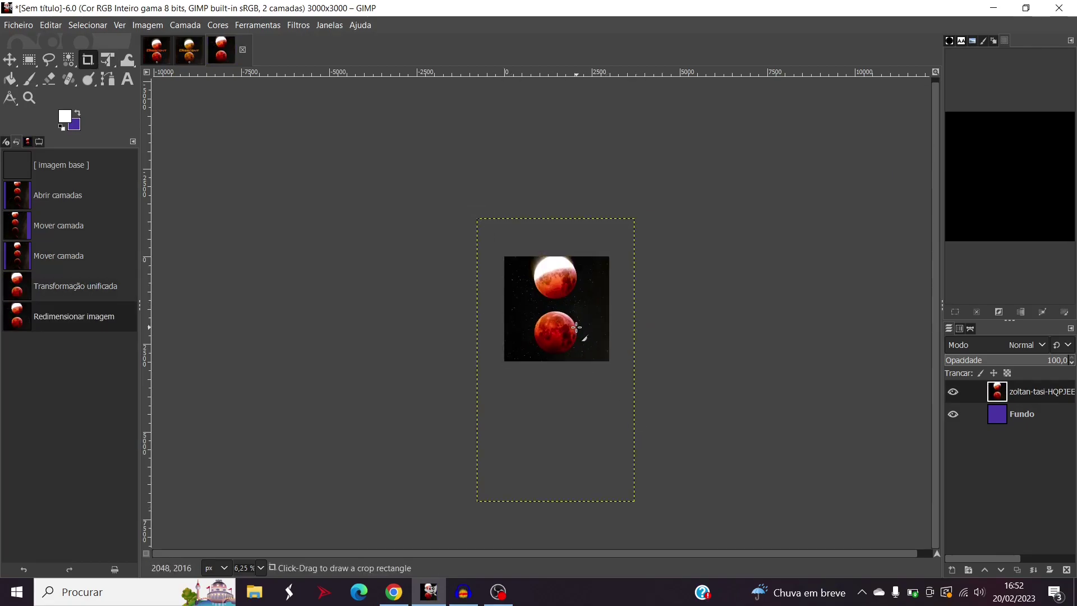
pyautogui.scroll(2, 576, 327)
pyautogui.scroll(-1, 576, 326)
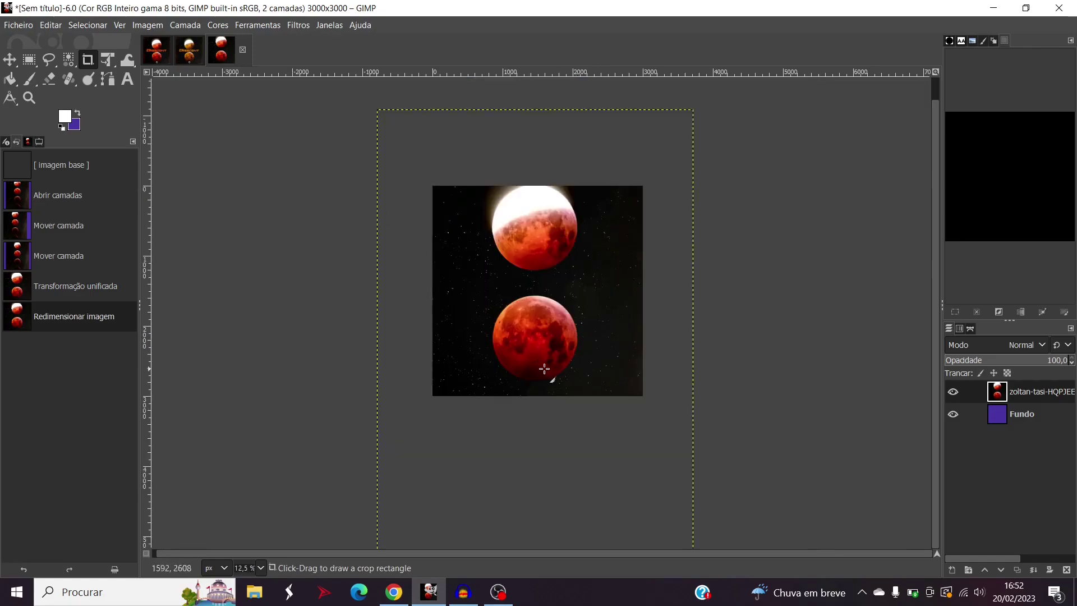
pyautogui.hotkey('ctrl', 'z')
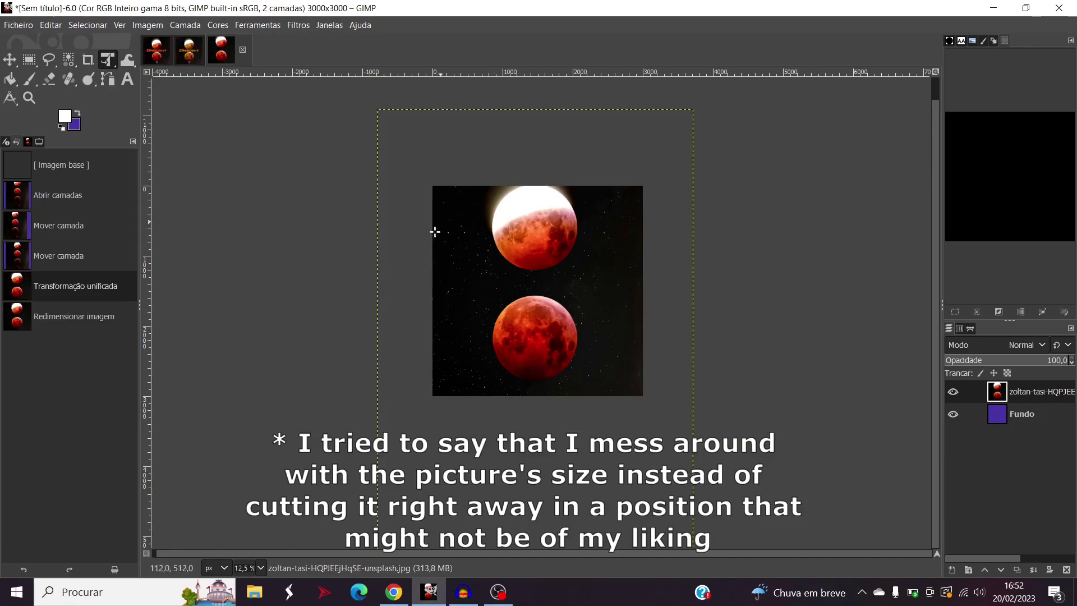
# Step: Scale the eclipse photo layer down to about 90% with Unified Transform
pyautogui.click(594, 334)
pyautogui.moveTo(697, 106); pyautogui.dragTo(668, 169)
pyautogui.press('Return')
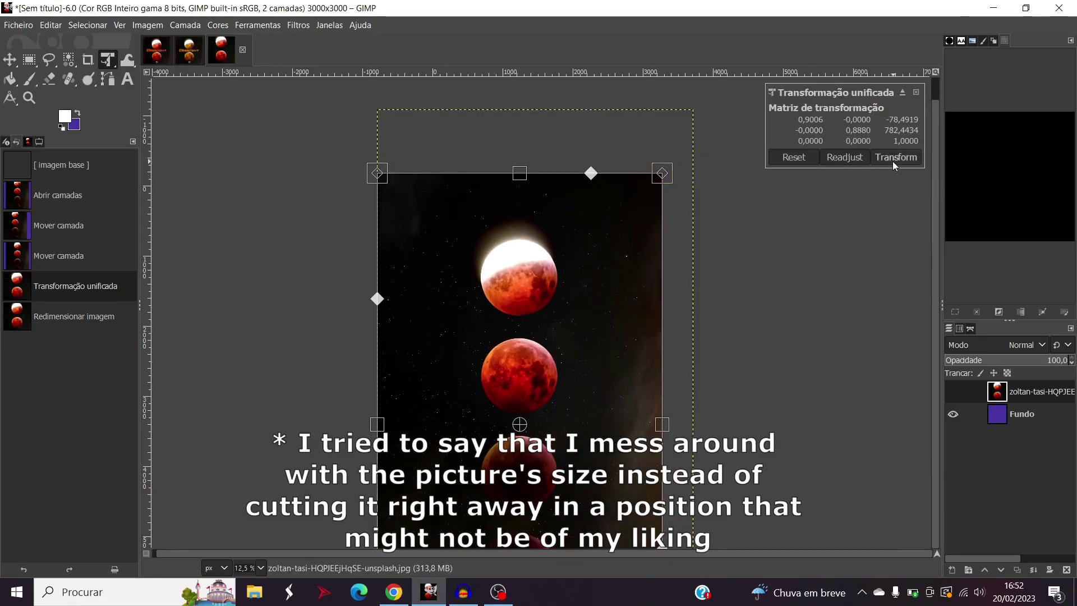
# Step: Move the eclipse photo layer up and across until the two brightest moons sit centred on the canvas
pyautogui.press('m')
pyautogui.moveTo(408, 374); pyautogui.dragTo(430, 340)
pyautogui.moveTo(634, 360); pyautogui.dragTo(632, 358)
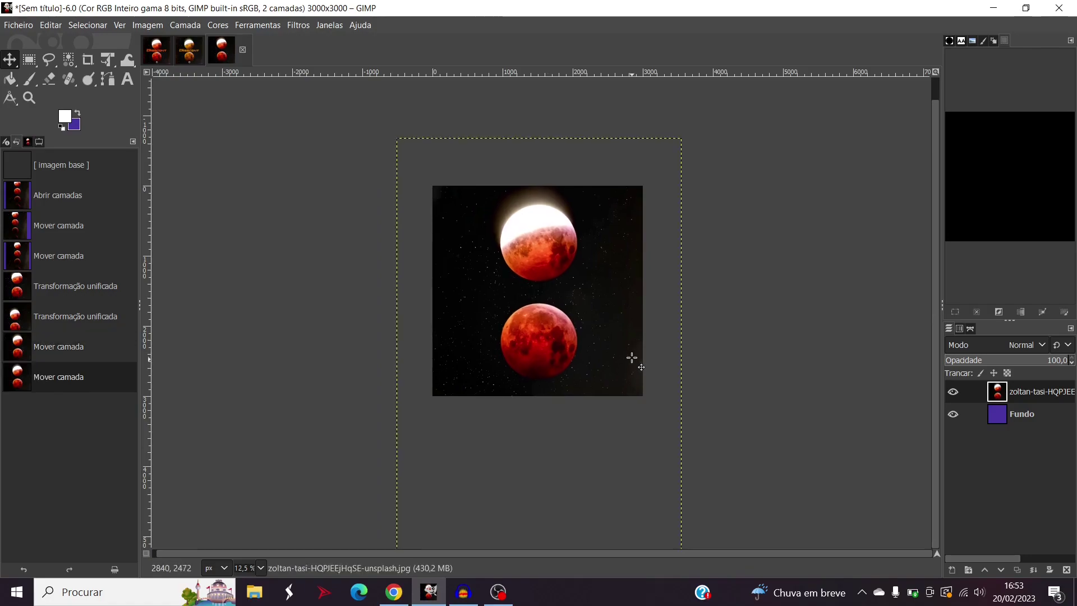
pyautogui.scroll(2, 552, 291)
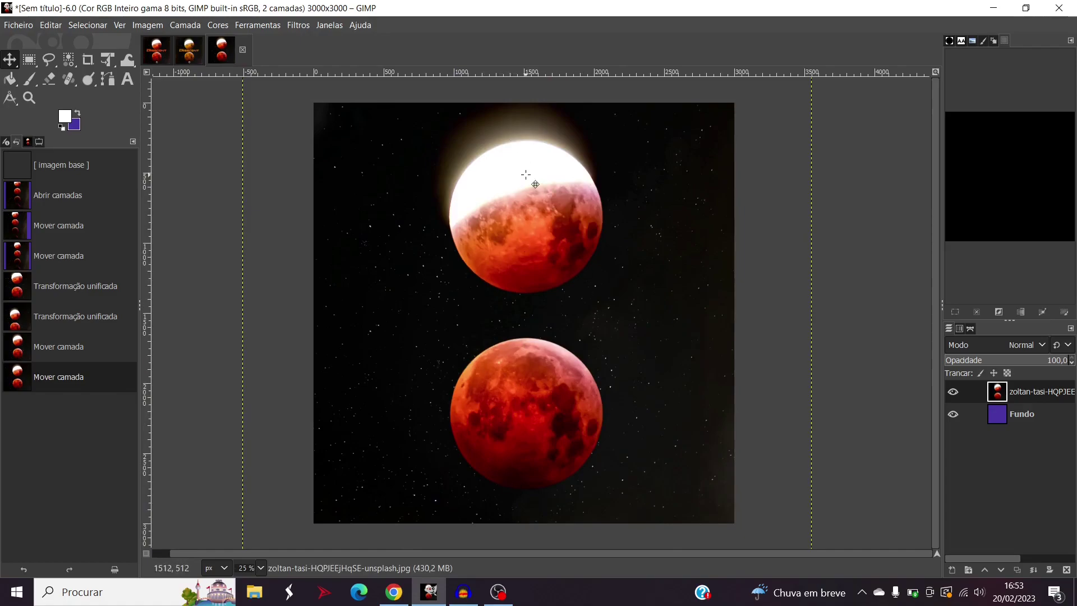
pyautogui.moveTo(568, 327); pyautogui.dragTo(565, 334)
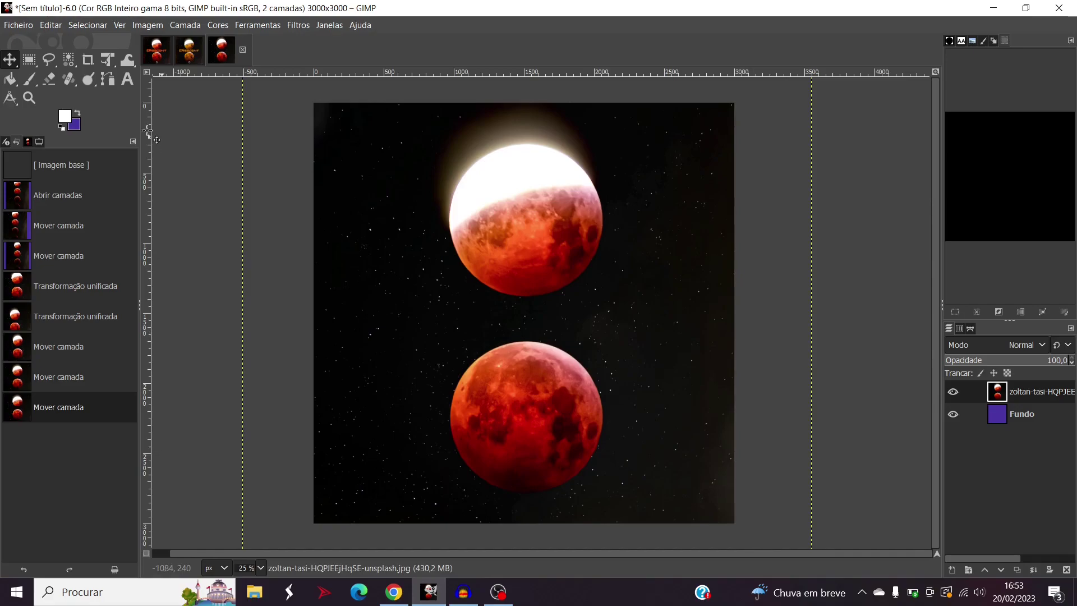
# Step: Draw a wide text box across the gap between the two moons and open the font list
pyautogui.click(127, 82)
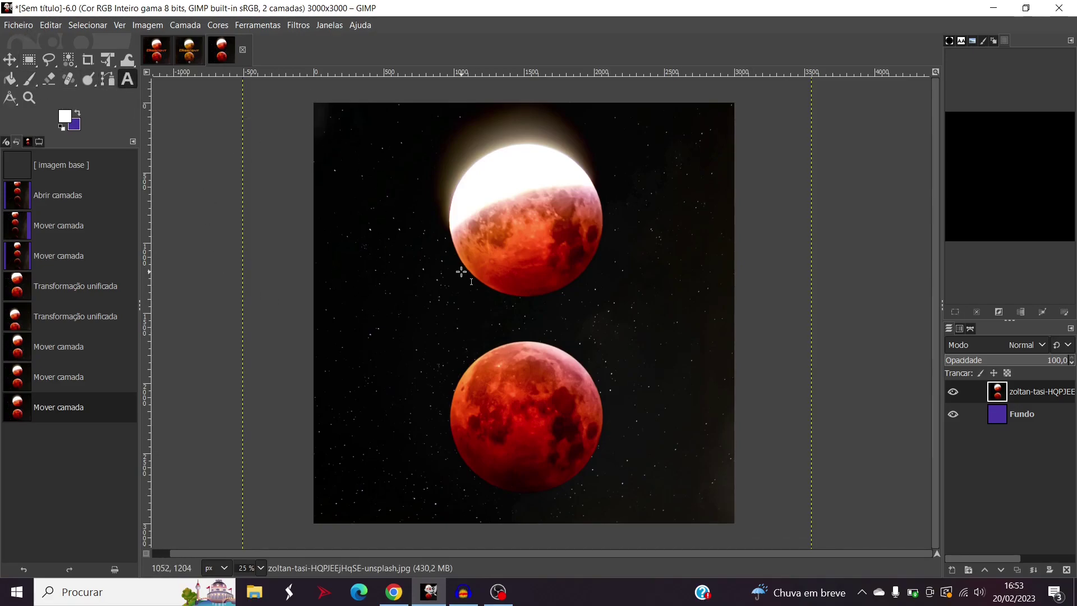
pyautogui.moveTo(340, 275); pyautogui.dragTo(701, 357)
pyautogui.click(39, 142)
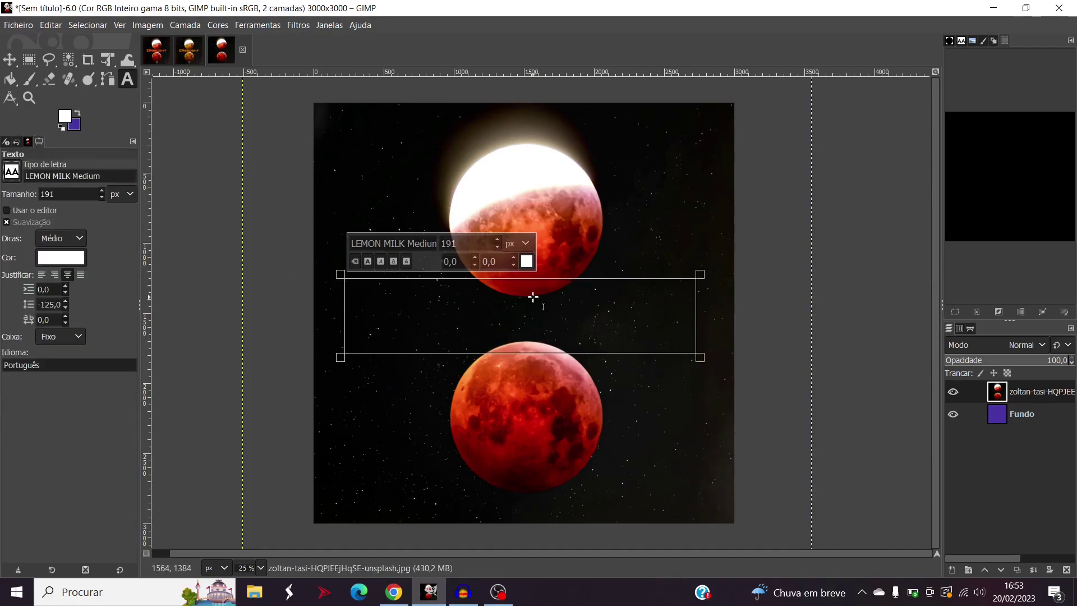
pyautogui.click(7, 176)
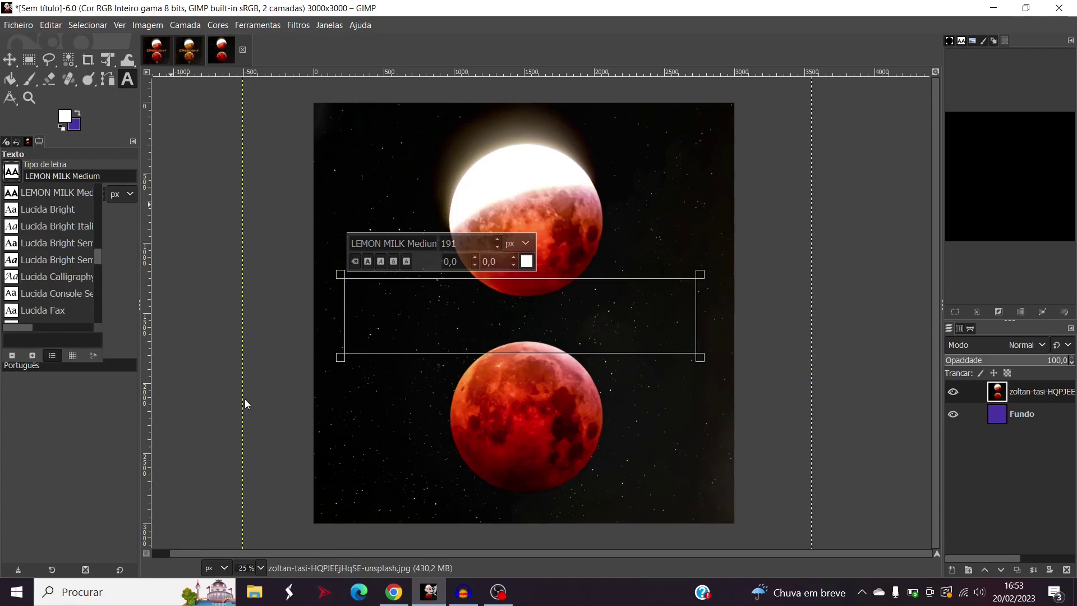
# Step: Switch to Chrome, open gdcolon.com/gdfont in a new tab and look up the name of Font 9
pyautogui.click(408, 595)
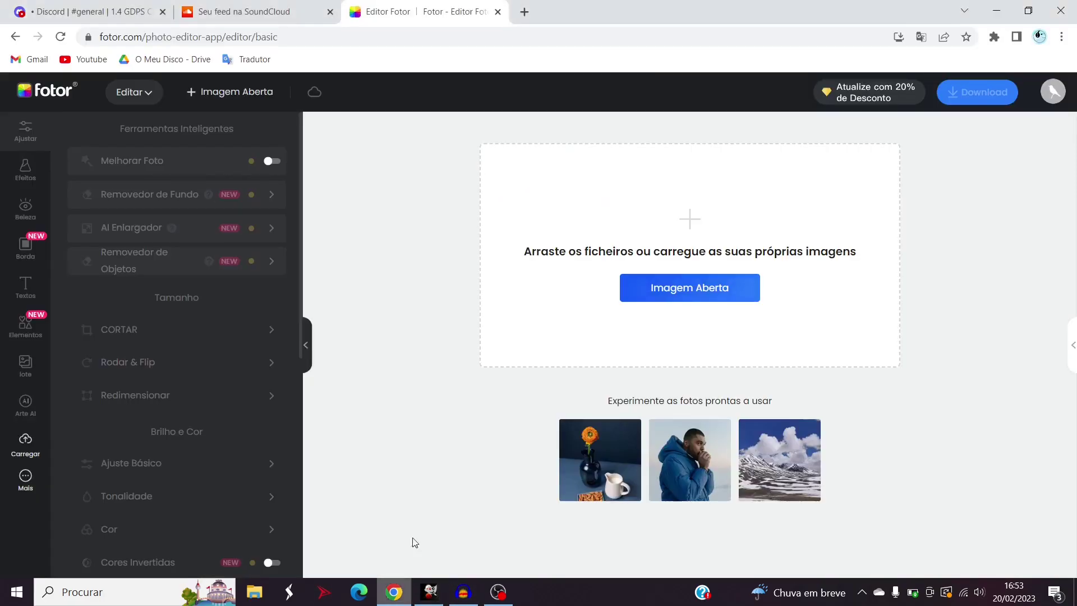
pyautogui.click(519, 13)
pyautogui.write('gdcolon.com/gdfont')
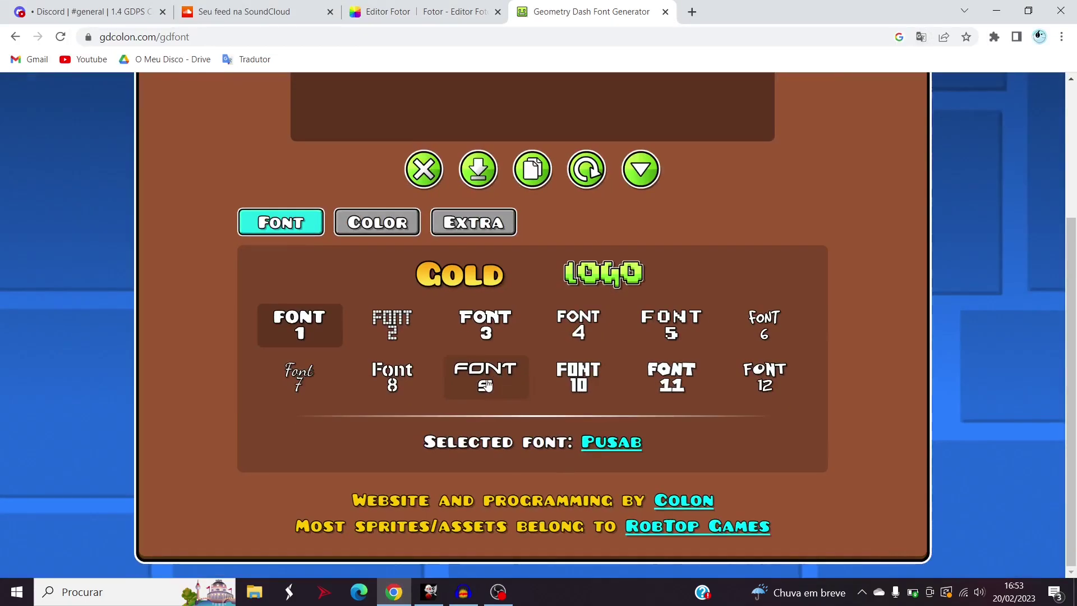
pyautogui.click(486, 384)
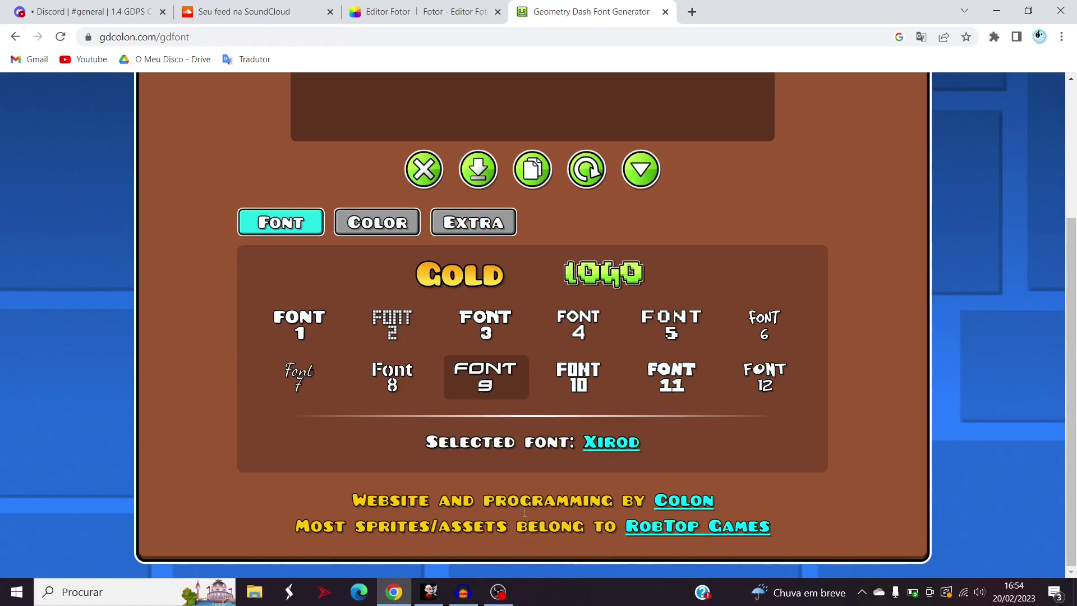
# Step: Switch back to GIMP, set the text box's font to Xirod and enter "Crescent"
pyautogui.click(430, 592)
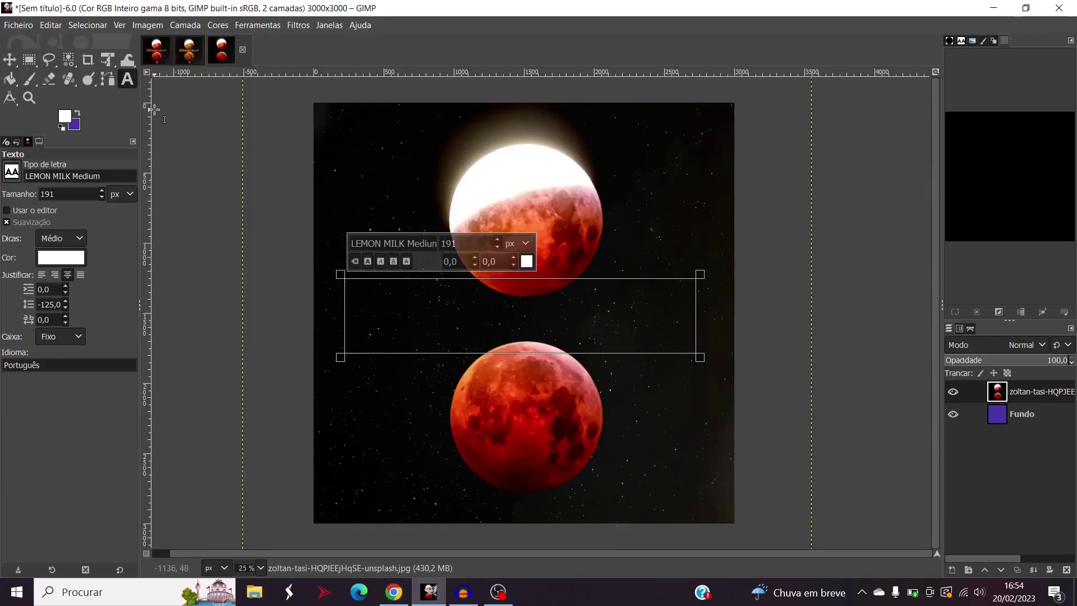
pyautogui.click(11, 171)
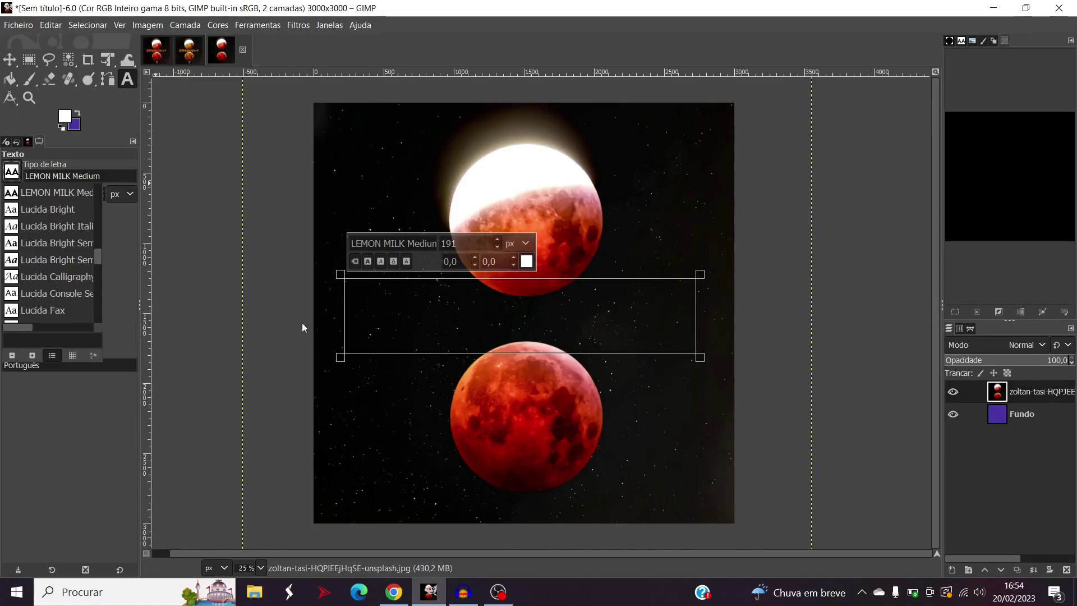
pyautogui.scroll(-2, 95, 303)
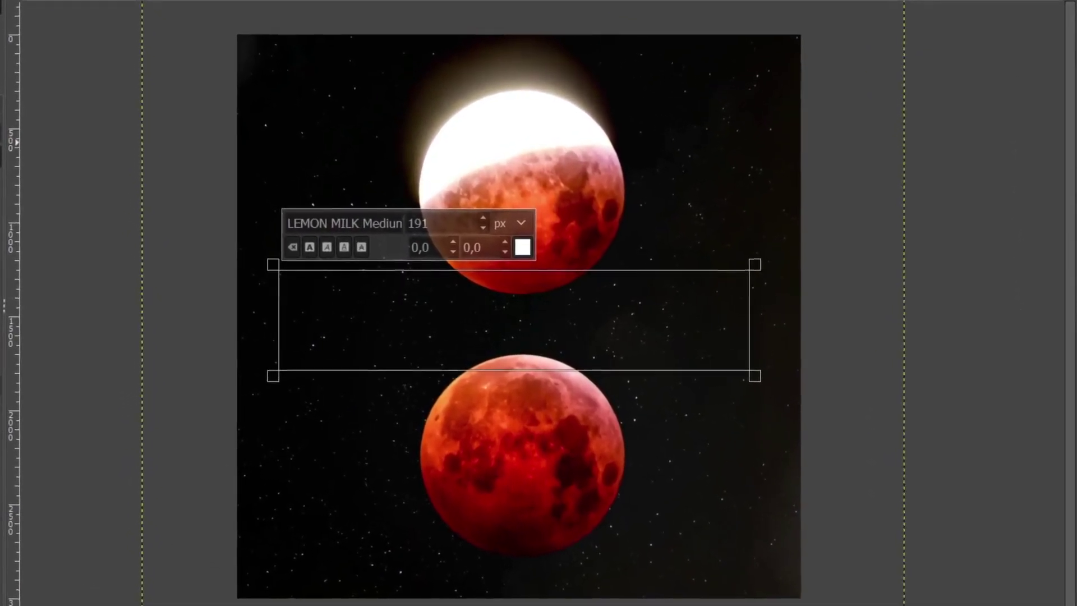
pyautogui.click(84, 303)
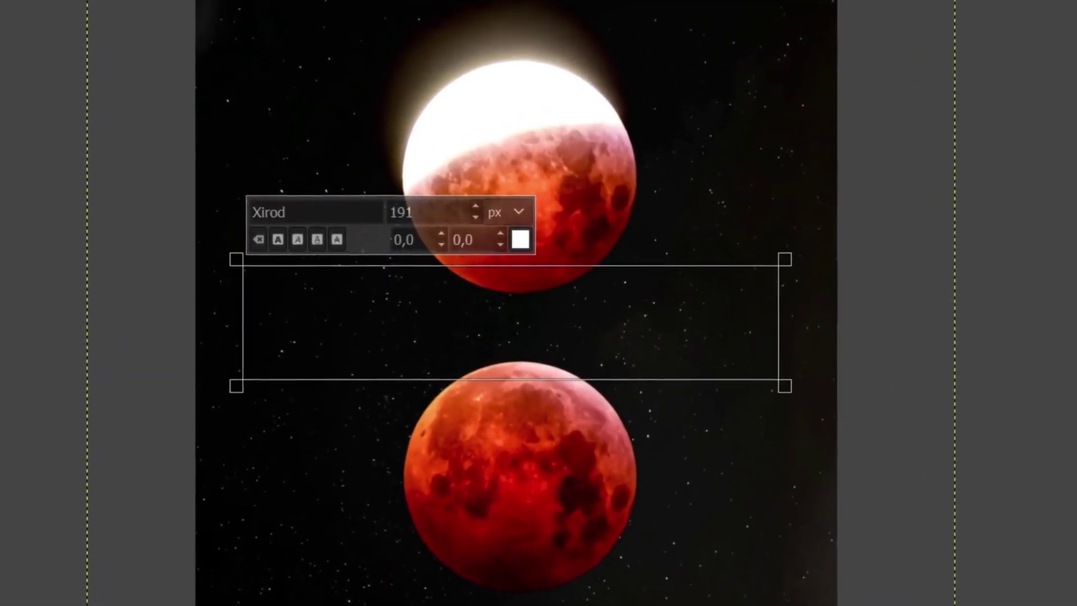
pyautogui.write('C')
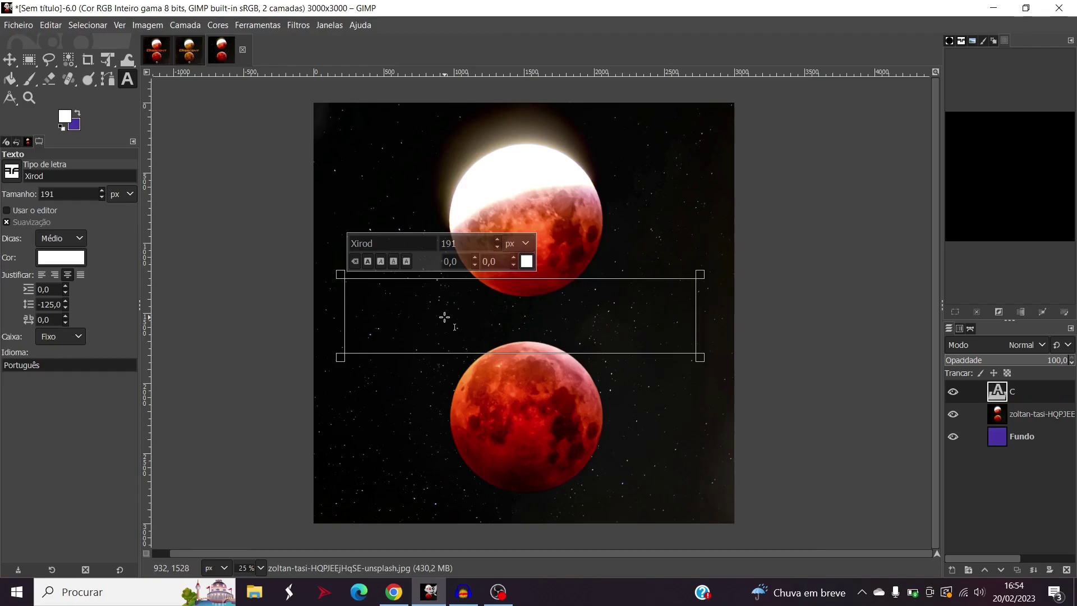
pyautogui.write('rescent')
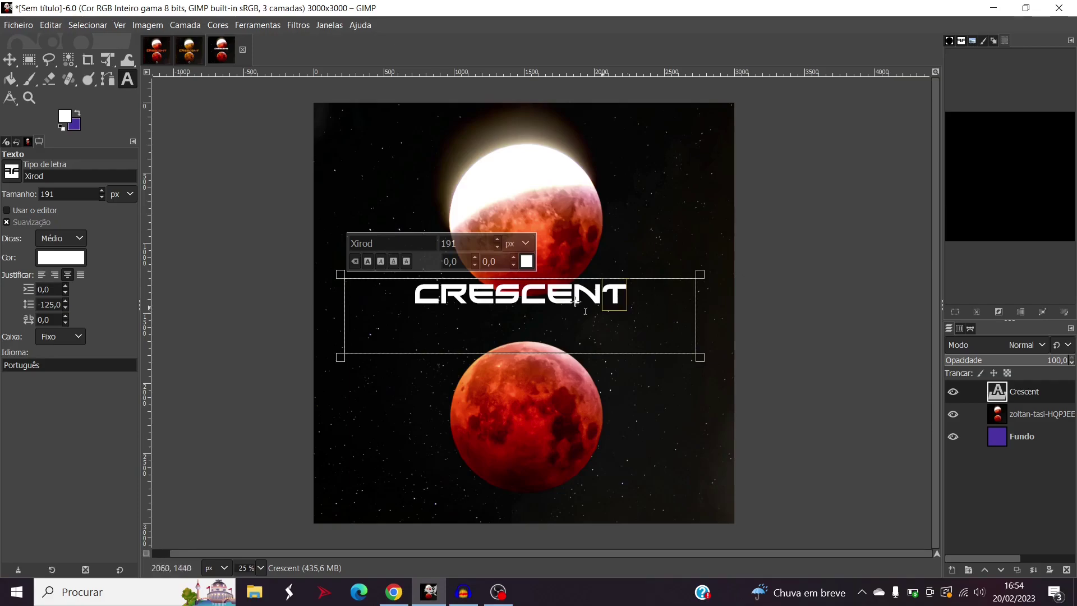
# Step: Enlarge the whole CRESCENT title to 260 px and move its layer down into the gap between the two moons
pyautogui.hotkey('ctrl', 'a')
pyautogui.scroll(8, 499, 242)
pyautogui.scroll(20, 499, 242)
pyautogui.scroll(20, 499, 242)
pyautogui.scroll(8, 497, 242)
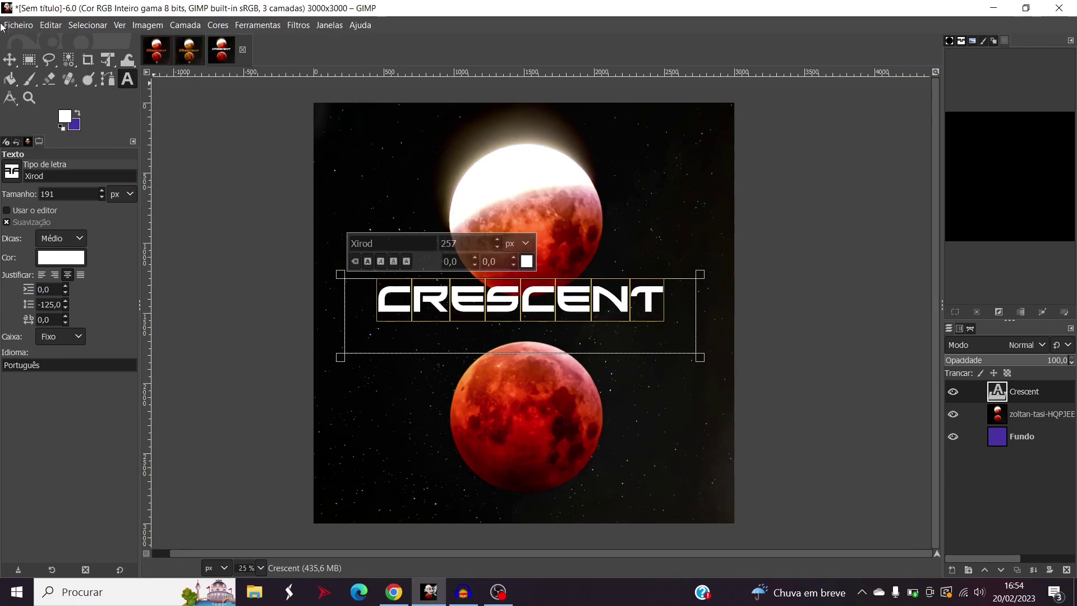
pyautogui.click(513, 243)
pyautogui.click(512, 243)
pyautogui.scroll(2, 499, 243)
pyautogui.scroll(1, 500, 245)
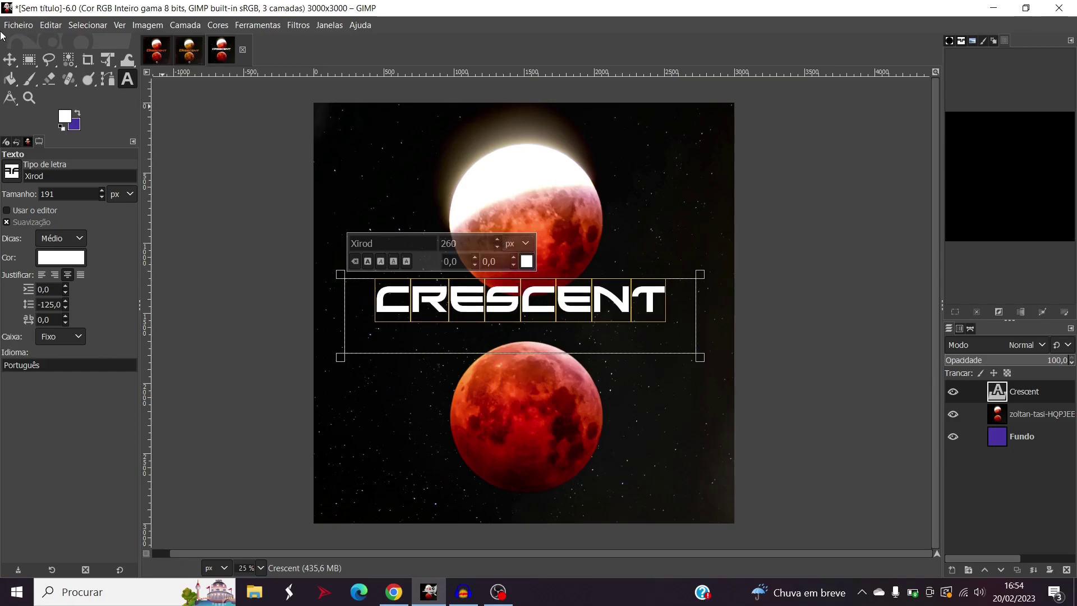
pyautogui.click(9, 58)
pyautogui.moveTo(552, 322); pyautogui.dragTo(557, 342)
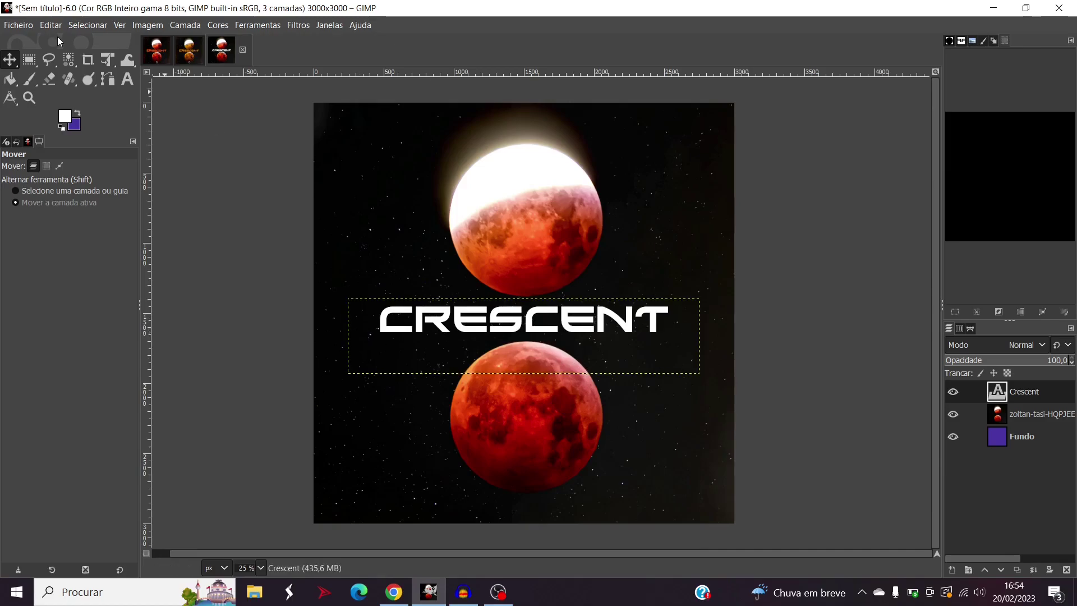
# Step: Recolour the whole CRESCENT title with a red sampled from the lower moon
pyautogui.click(127, 79)
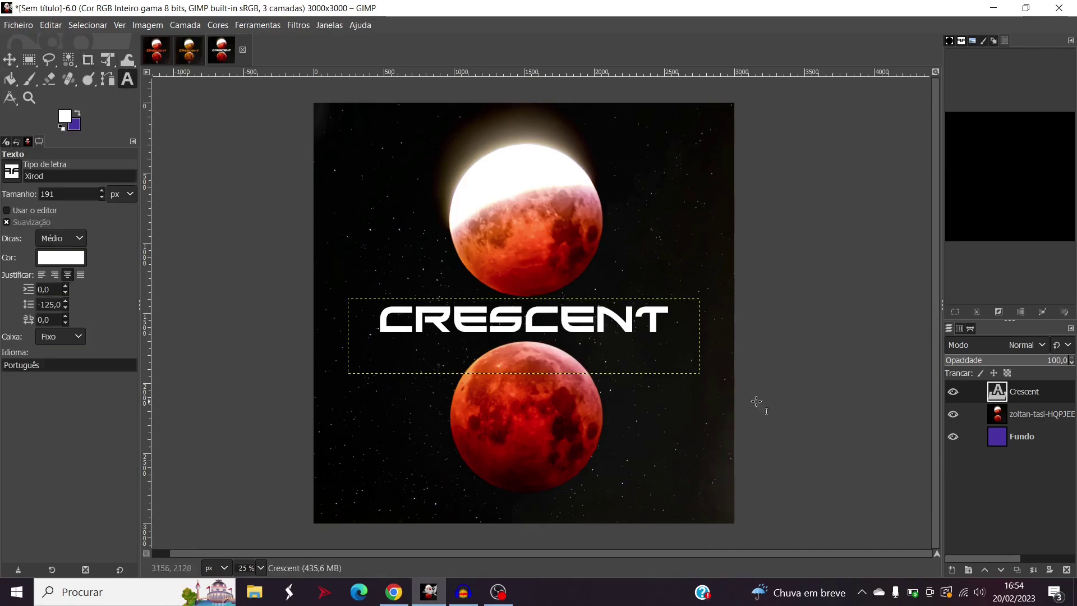
pyautogui.click(675, 335)
pyautogui.click(529, 282)
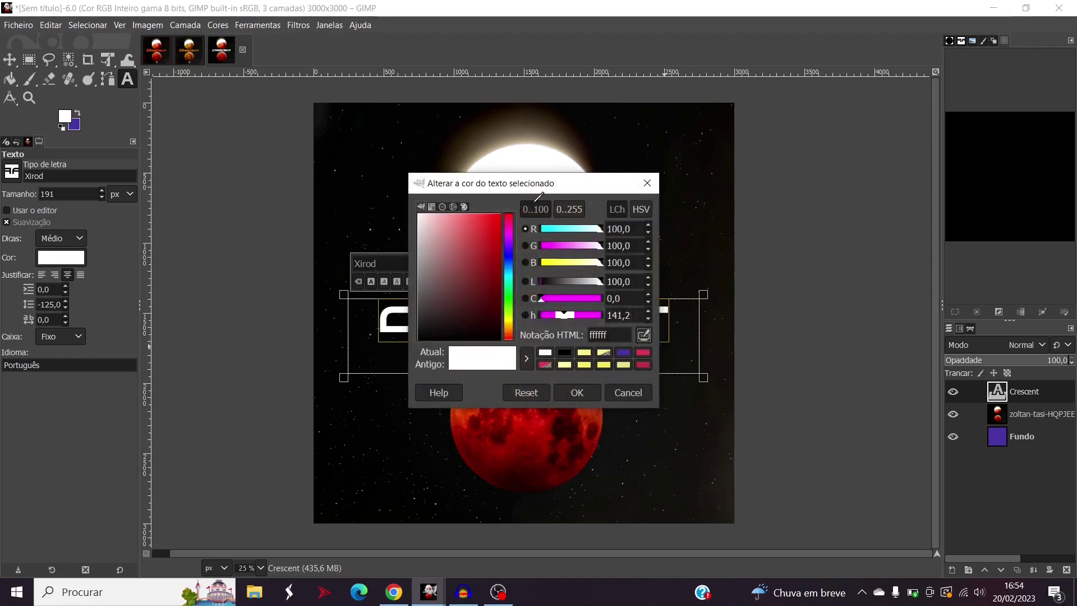
pyautogui.click(546, 454)
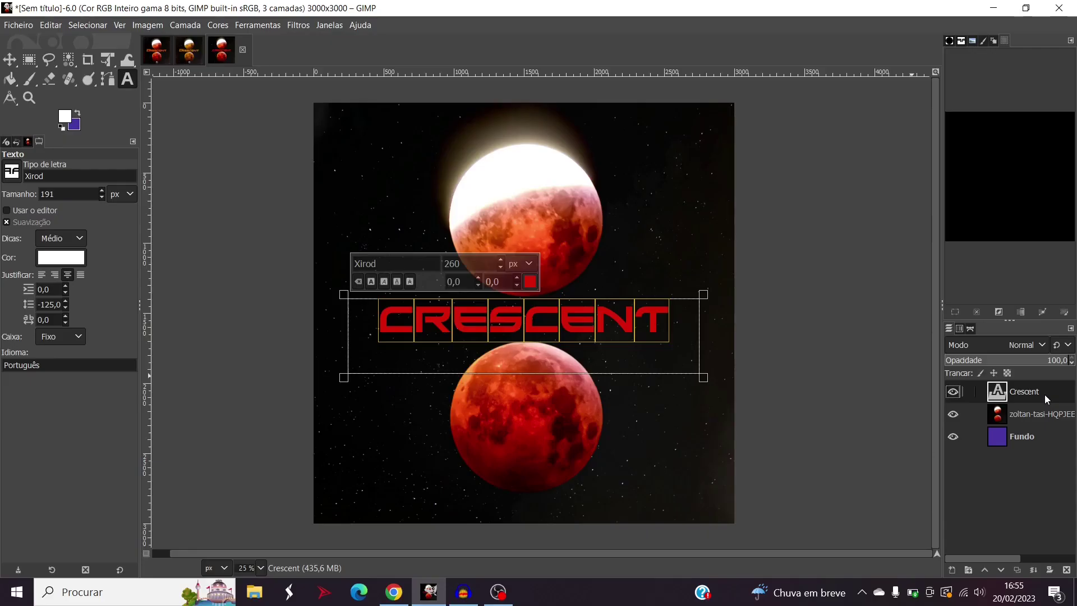
# Step: Duplicate the CRESCENT text layer, replace the copy's text with "dankidz" and reduce it to 84 px
pyautogui.hotkey('ctrl', 'shift', 'd')
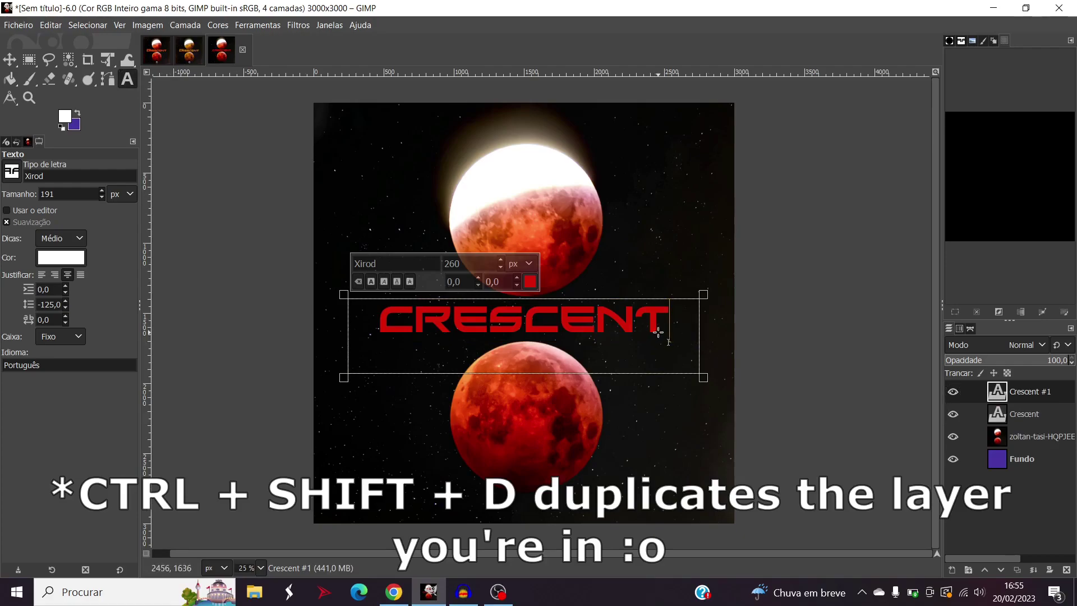
pyautogui.write('dankidz')
pyautogui.click(498, 267)
pyautogui.click(499, 267)
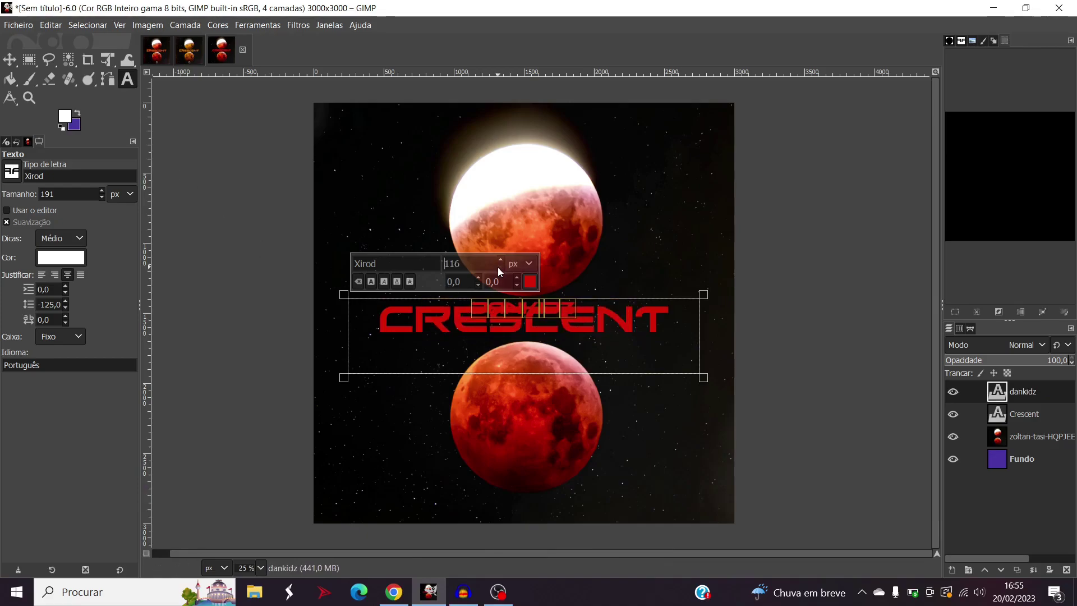
pyautogui.click(498, 268)
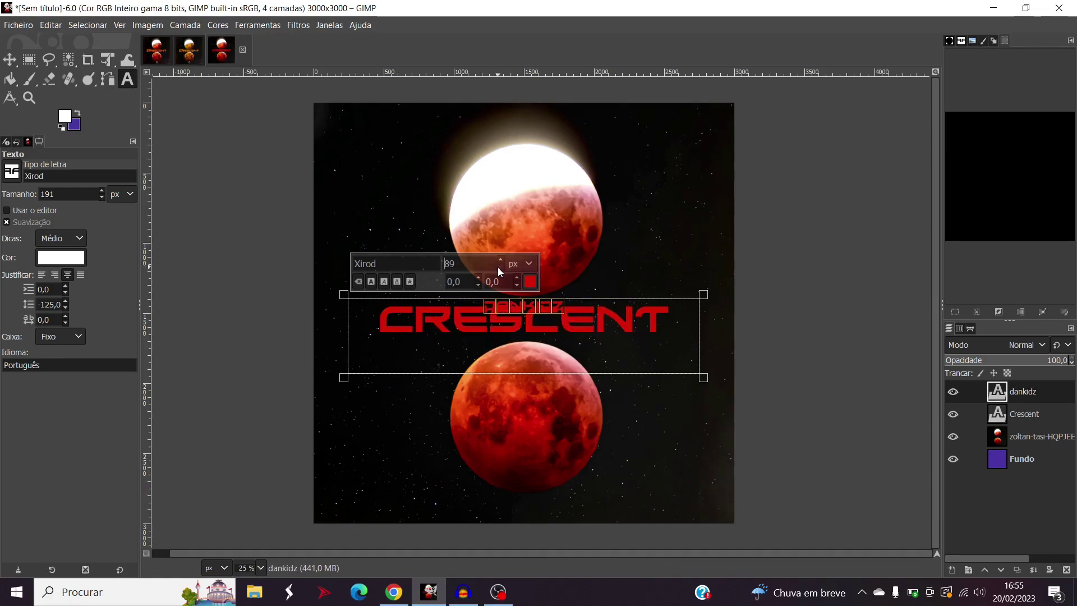
# Step: Move the DANKIDZ text just above the title, aligned with the left edge of CRESCENT
pyautogui.click(8, 61)
pyautogui.moveTo(557, 347); pyautogui.dragTo(449, 336)
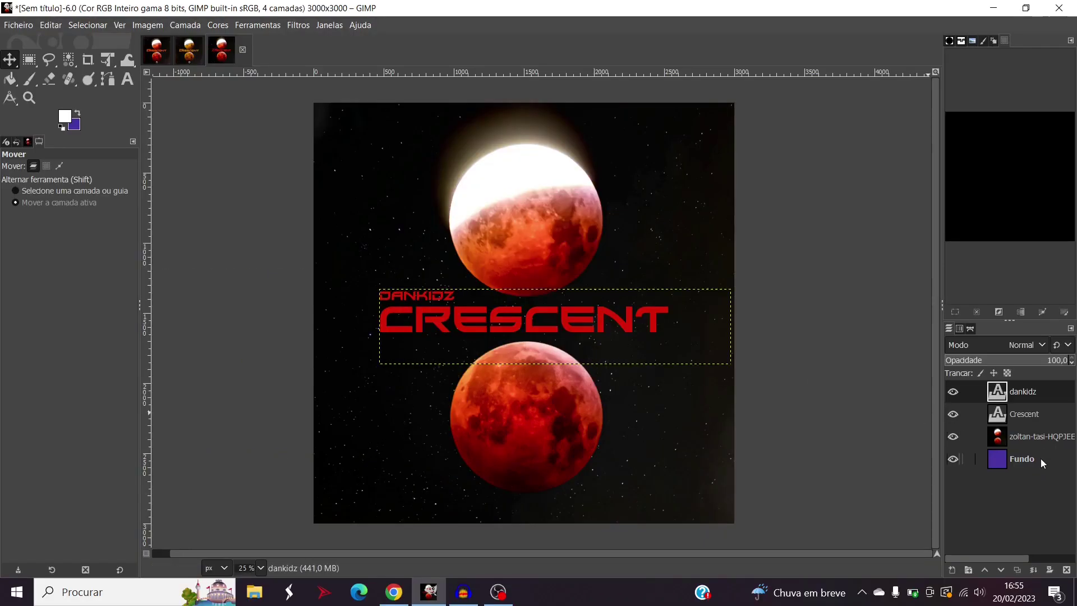
pyautogui.click(1039, 460)
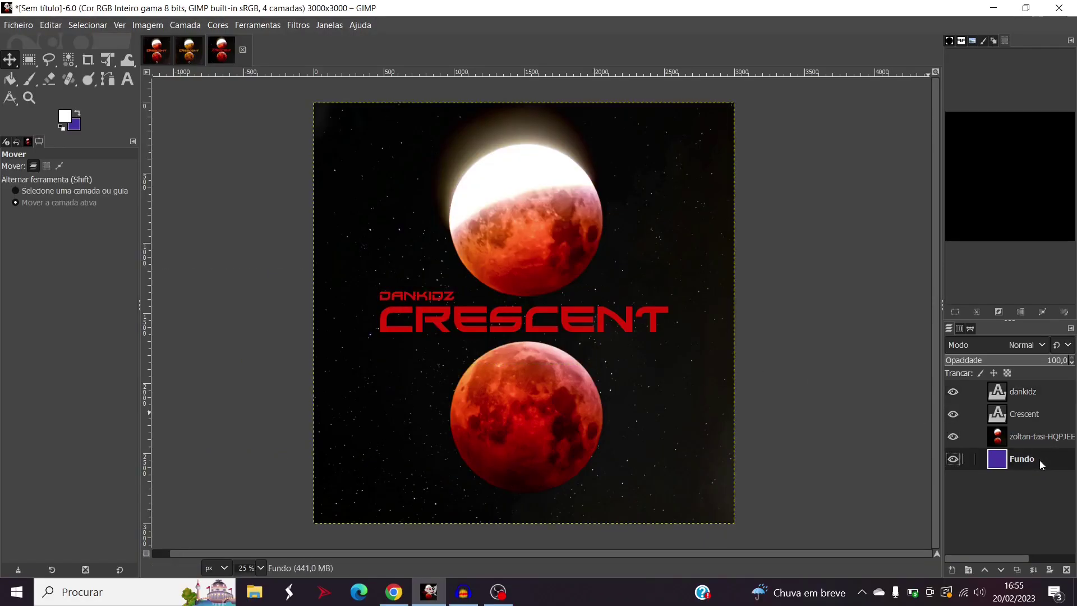
# Step: Enlarge the CRESCENT title slightly and adjust both texts so DANKIDZ sits above its left end, between the moons
pyautogui.click(1024, 416)
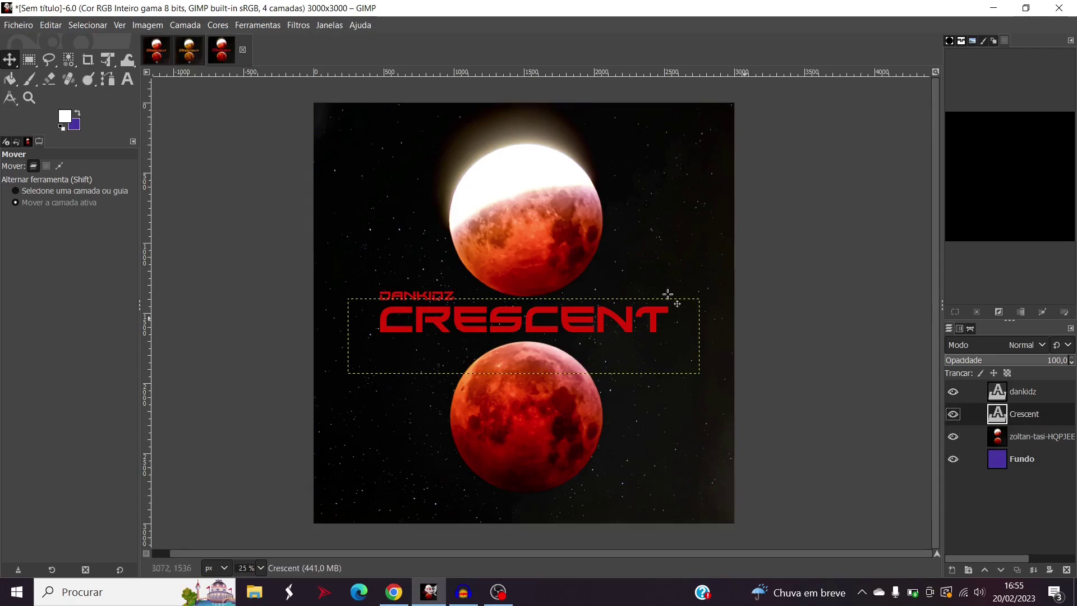
pyautogui.click(127, 79)
pyautogui.moveTo(457, 298); pyautogui.dragTo(250, 290)
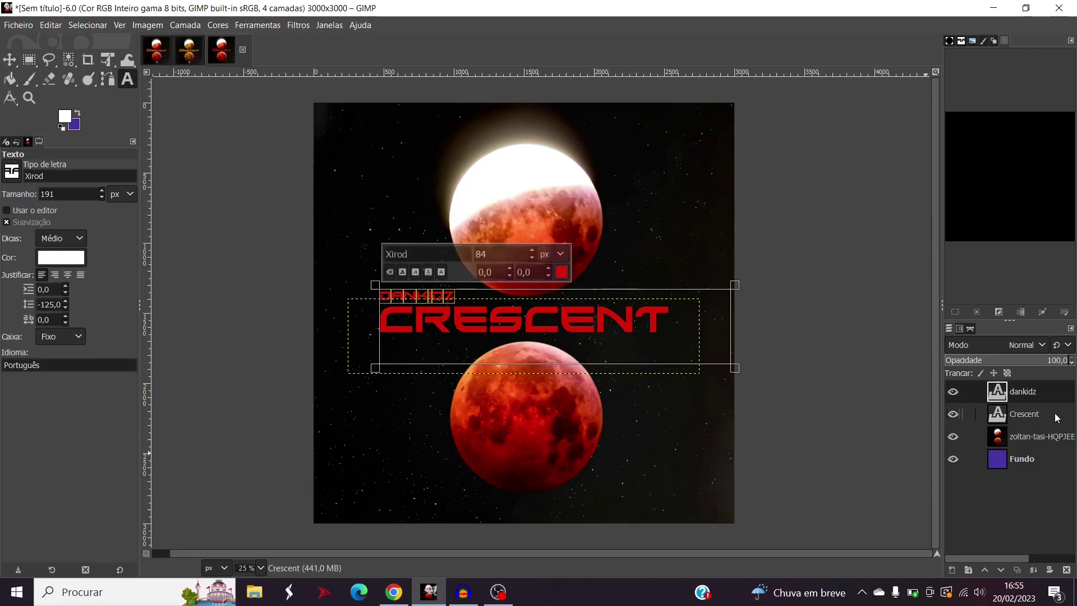
pyautogui.click(636, 320)
pyautogui.moveTo(654, 322); pyautogui.dragTo(294, 344)
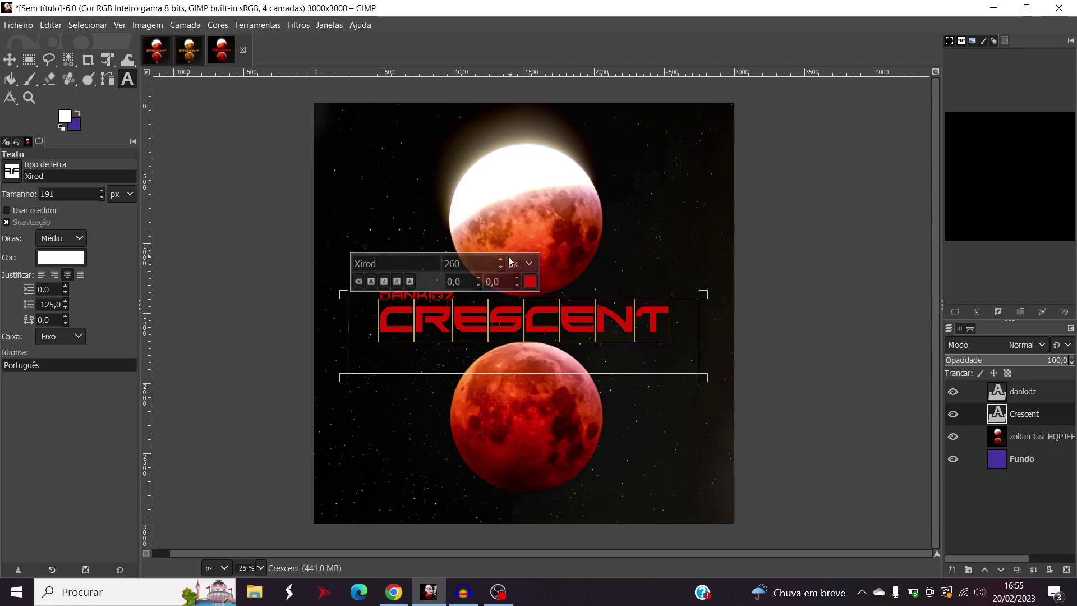
pyautogui.scroll(20, 501, 263)
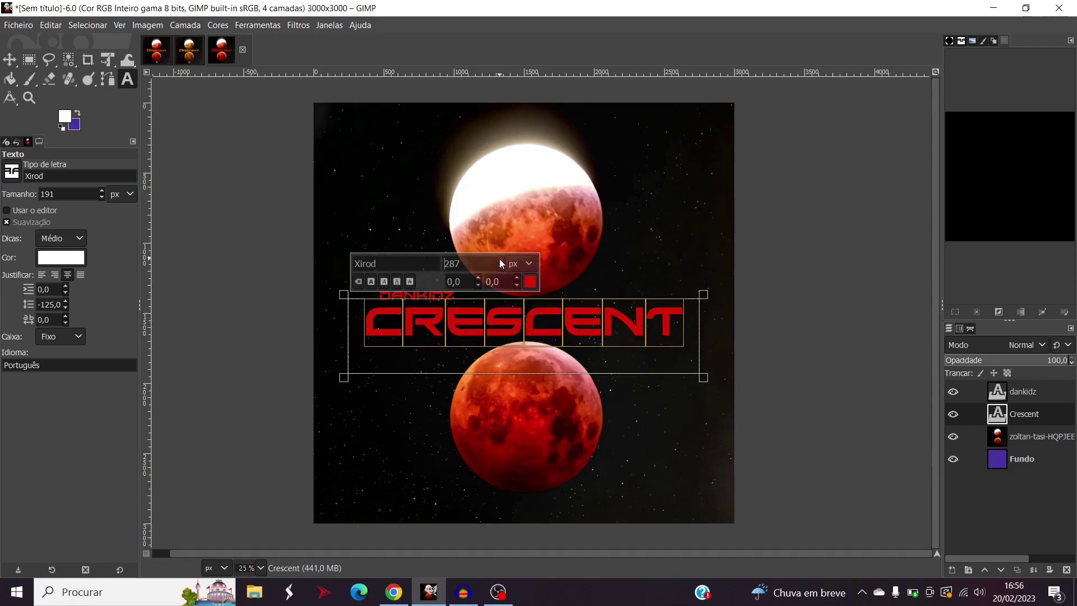
pyautogui.press('m')
pyautogui.click(421, 255)
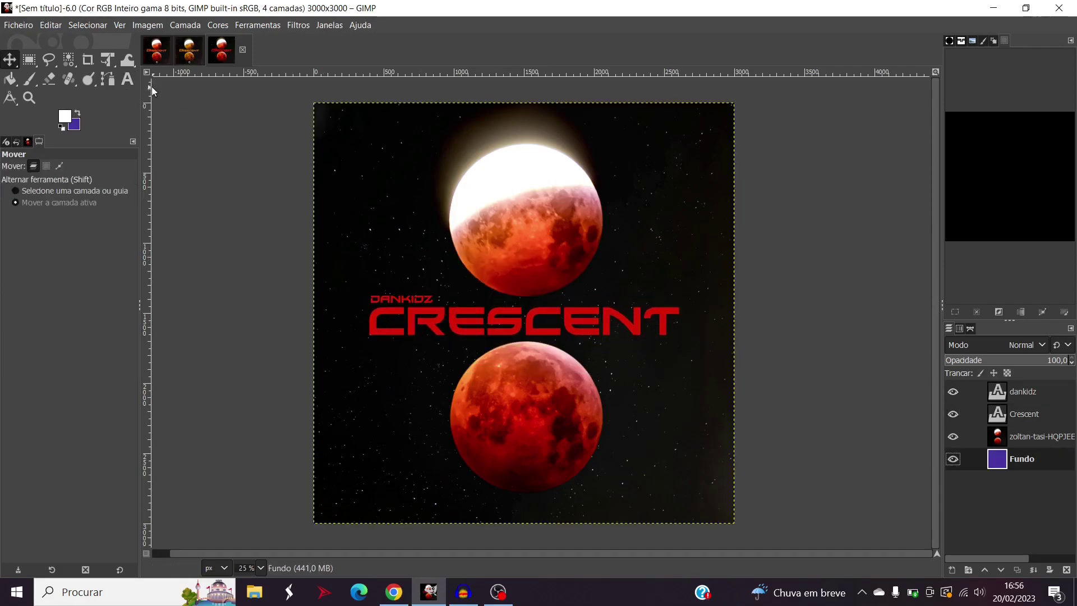
# Step: Examine the textured title up close in the reference image crescentidea1.xcf, then return to the untitled working image
pyautogui.click(158, 56)
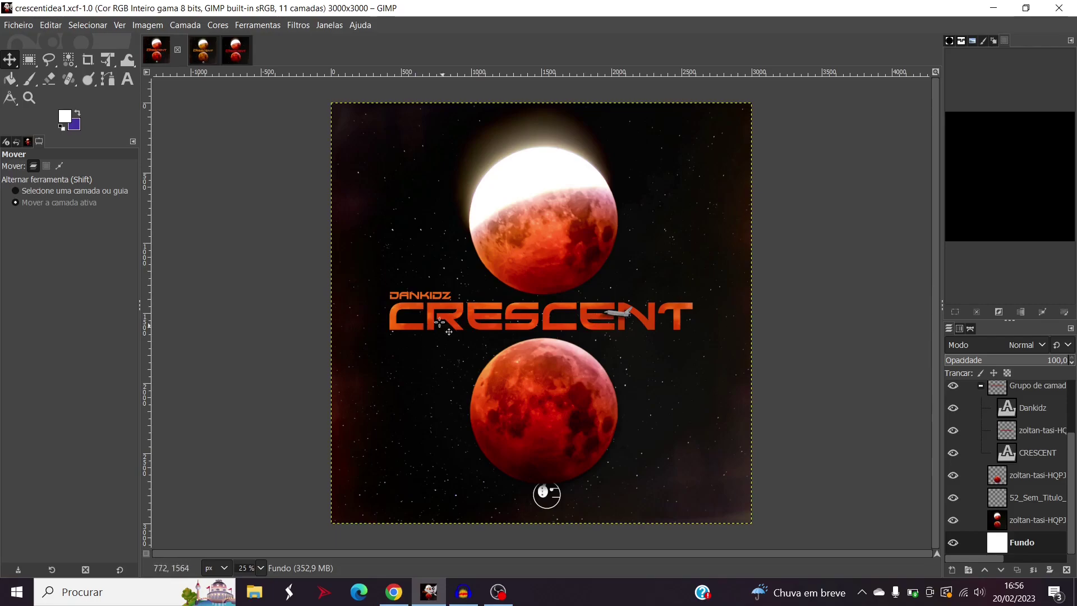
pyautogui.scroll(2, 467, 327)
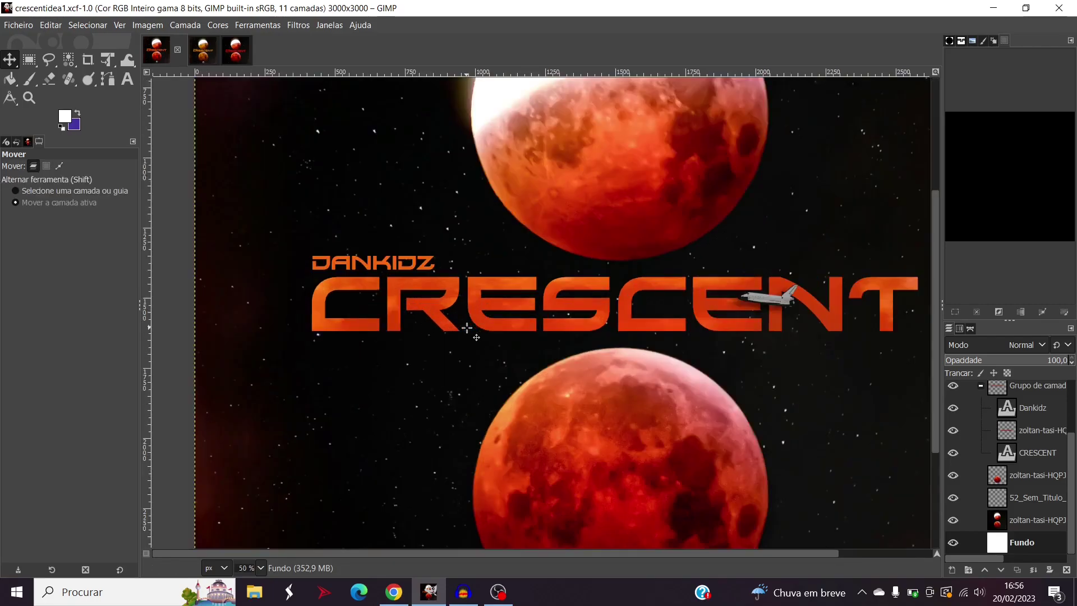
pyautogui.hscroll(2, 810, 360)
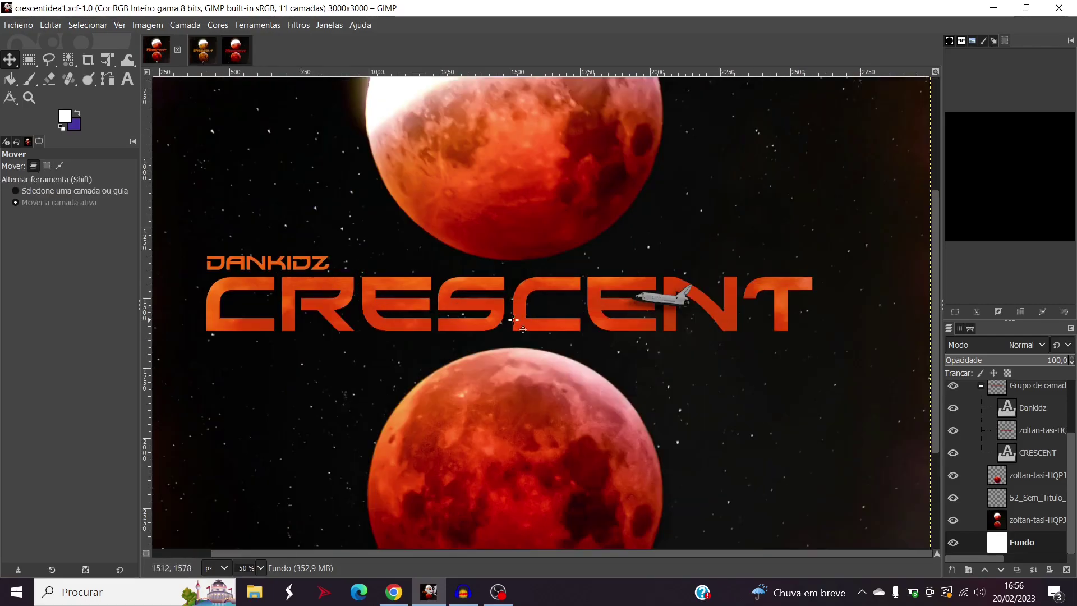
pyautogui.scroll(-2, 304, 307)
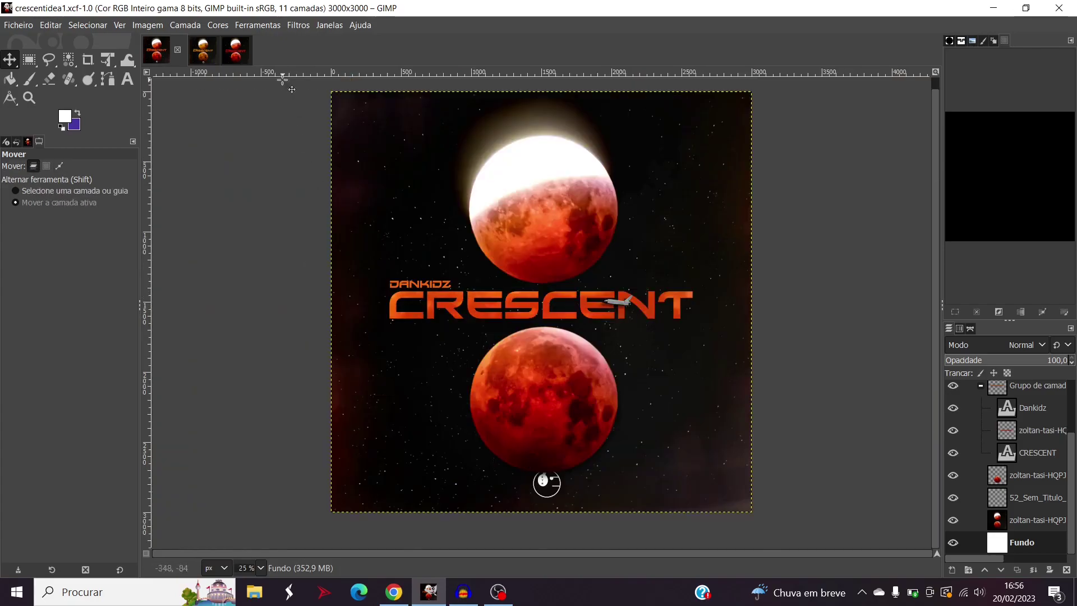
pyautogui.click(236, 48)
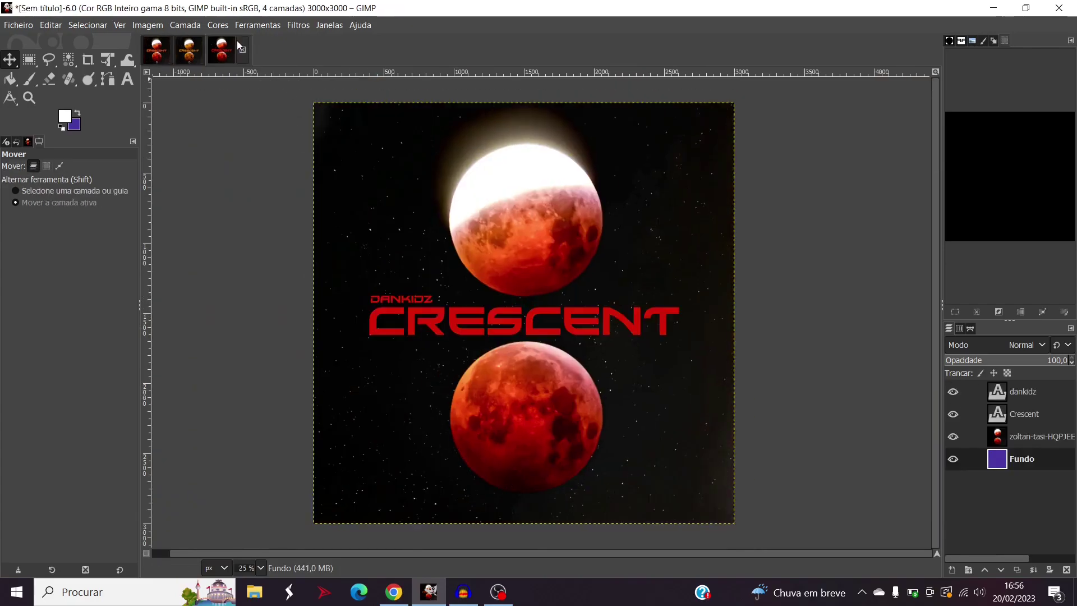
# Step: Duplicate the moon photo layer and crop the copy to an 880 × 636 px patch inside the lower moon
pyautogui.click(1029, 429)
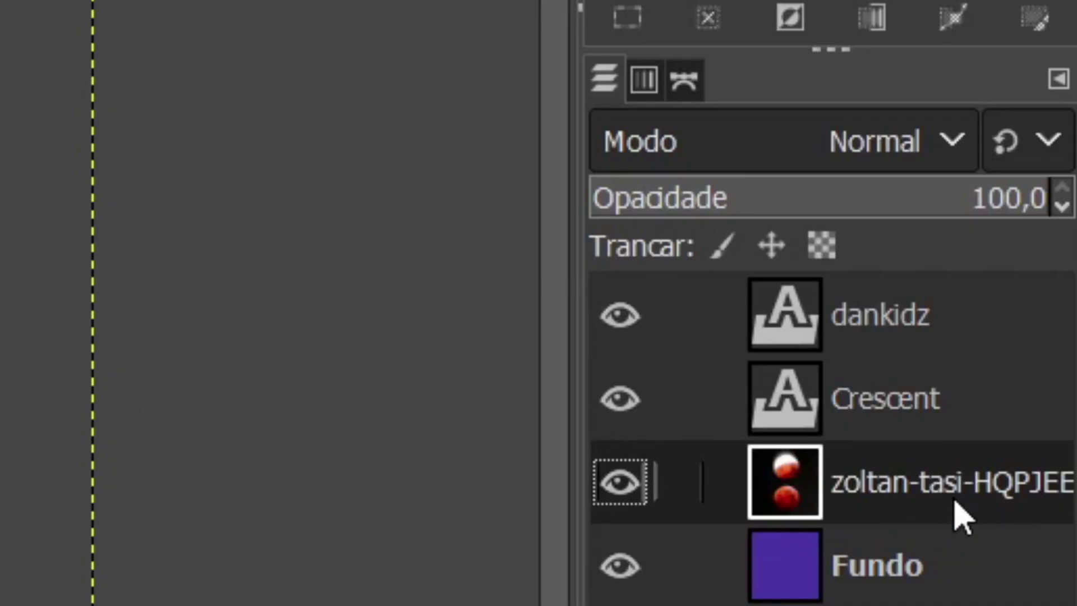
pyautogui.hotkey('shift', 'ctrl', 'd')
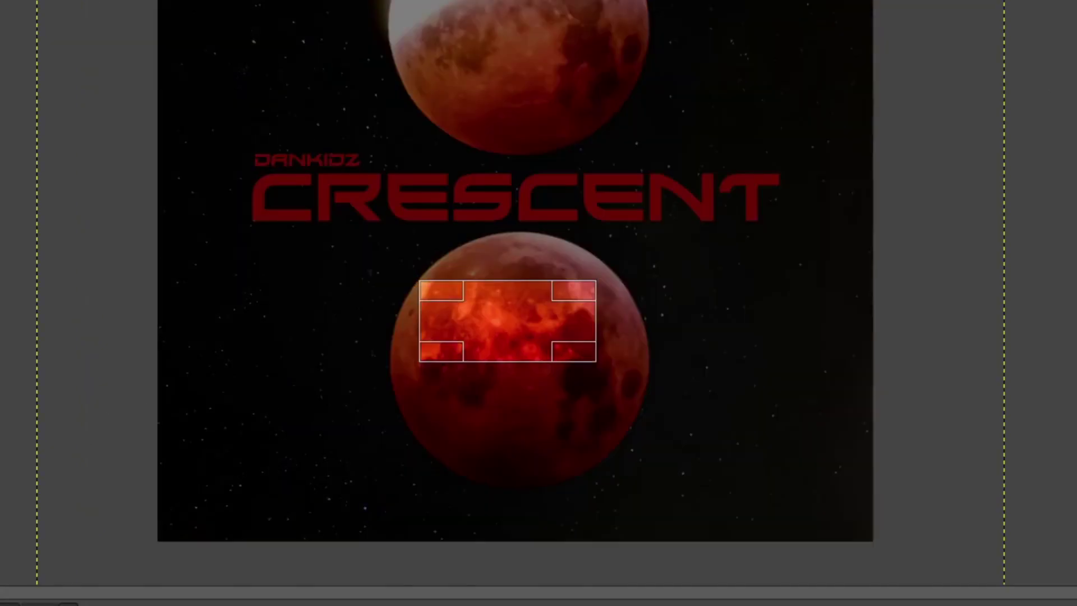
pyautogui.moveTo(570, 353); pyautogui.dragTo(606, 360)
pyautogui.moveTo(433, 321); pyautogui.dragTo(428, 321)
pyautogui.moveTo(492, 292)
pyautogui.mouseDown()
pyautogui.moveTo(487, 356)
pyautogui.moveTo(488, 305)
pyautogui.mouseUp()
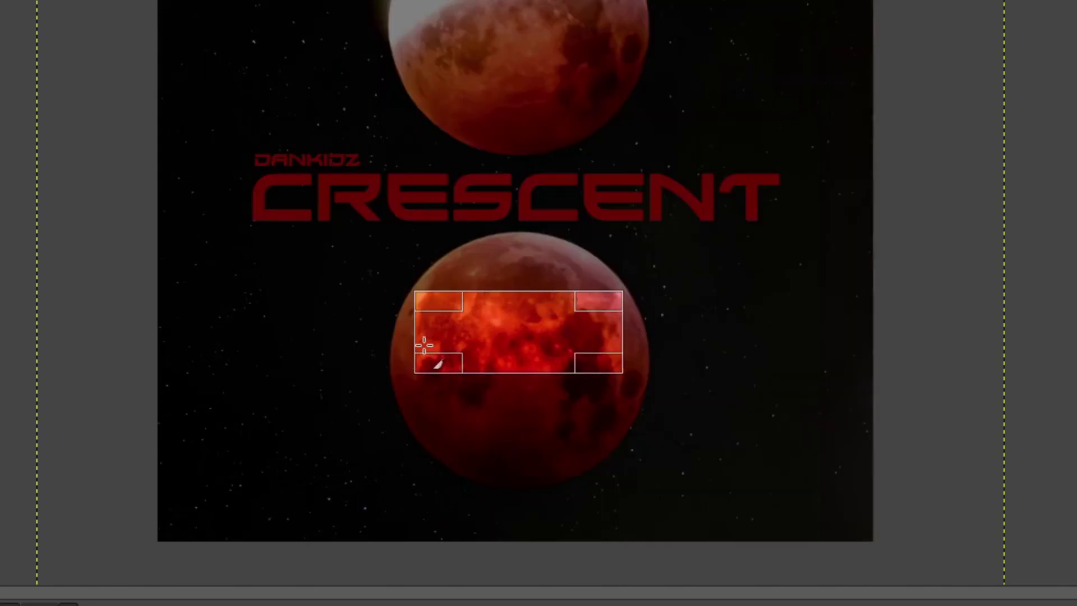
pyautogui.moveTo(429, 357); pyautogui.dragTo(428, 421)
pyautogui.click(534, 375)
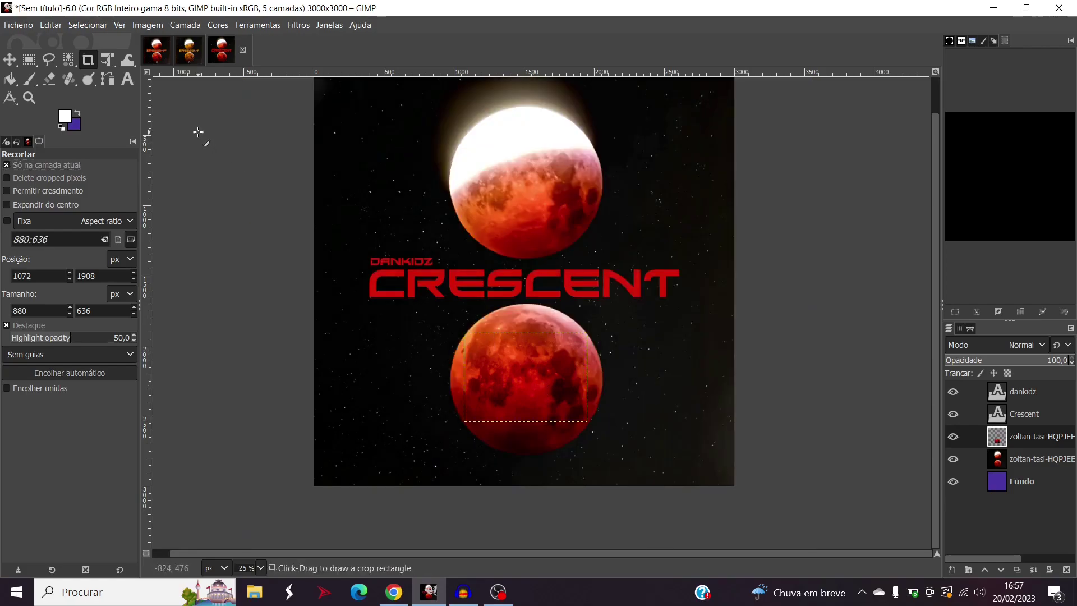
pyautogui.scroll(1, 168, 119)
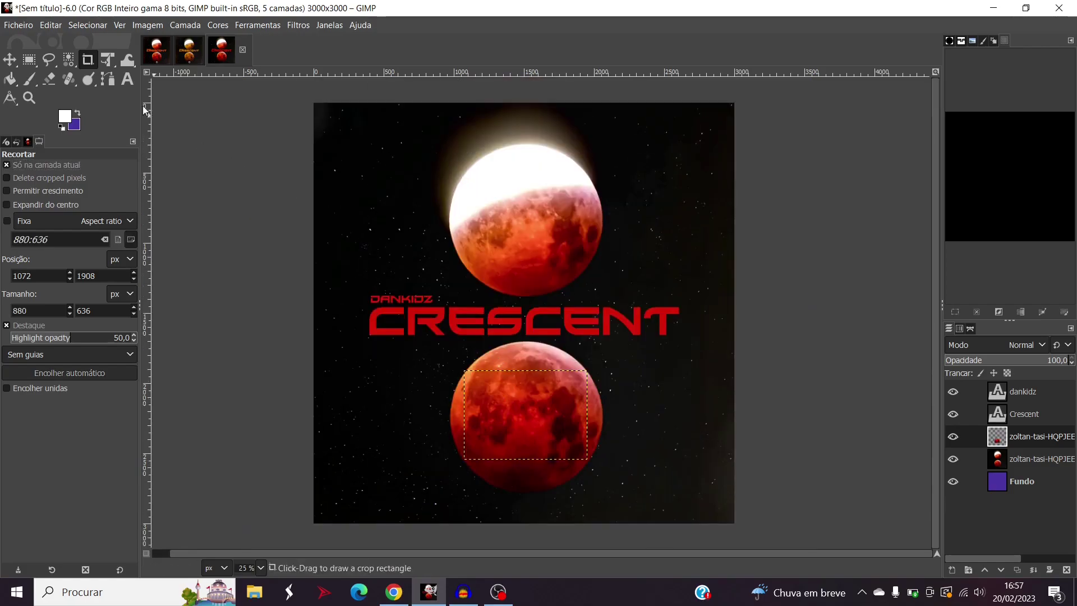
# Step: Move the cropped moon patch over the left part of the CRESCENT title with Unified Transform
pyautogui.click(102, 63)
pyautogui.rightClick(544, 425)
pyautogui.click(467, 331)
pyautogui.moveTo(491, 403); pyautogui.dragTo(393, 312)
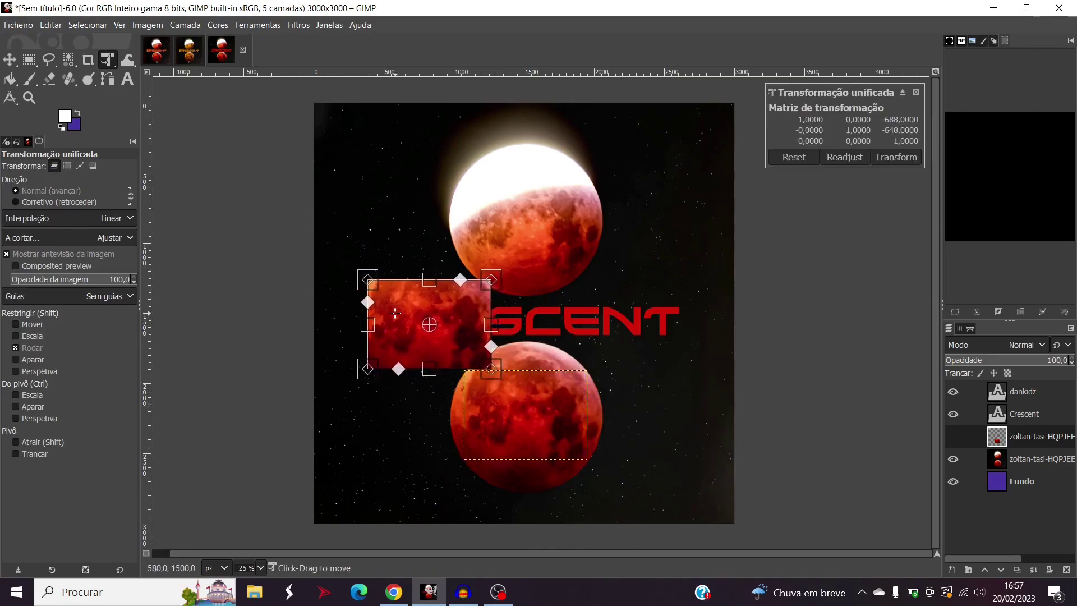
# Step: Stretch the moon patch across the full title width, make it tall enough to cover both texts, and apply the transform
pyautogui.moveTo(490, 327); pyautogui.dragTo(677, 327)
pyautogui.moveTo(523, 279); pyautogui.dragTo(523, 304)
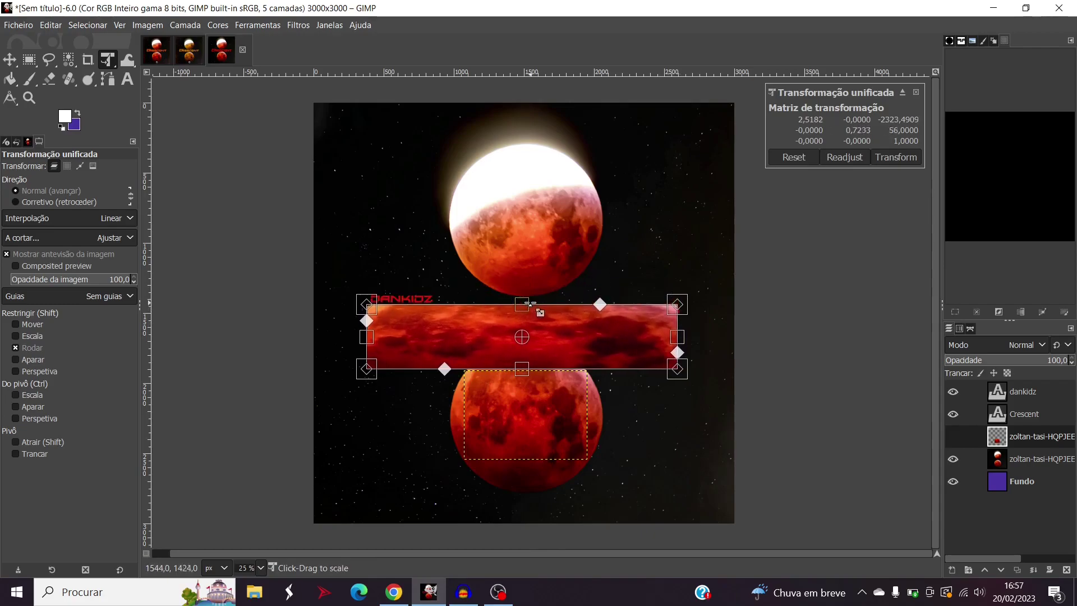
pyautogui.moveTo(580, 336); pyautogui.dragTo(585, 326)
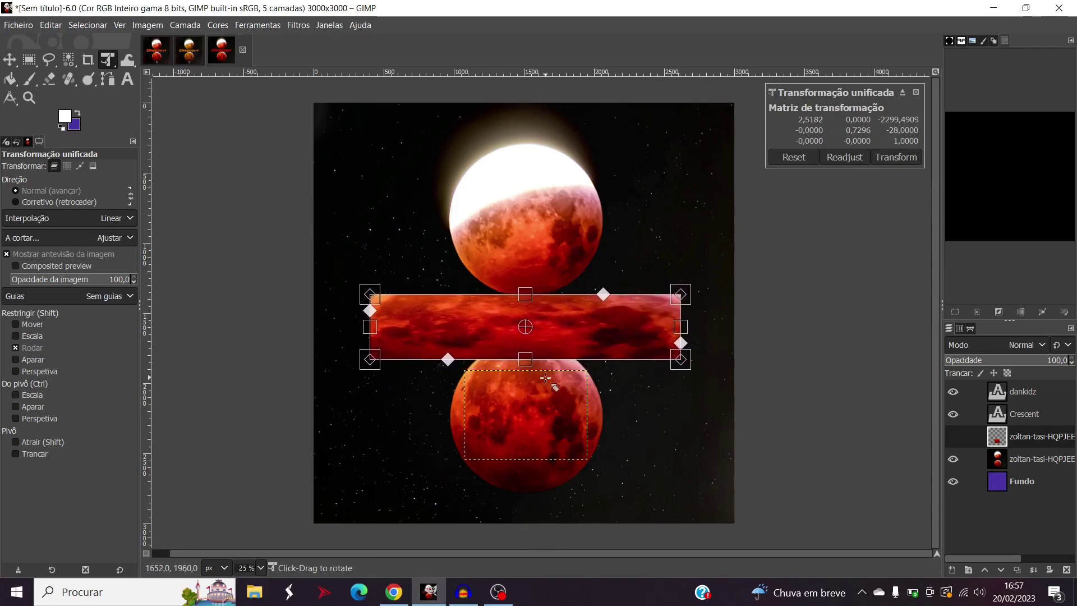
pyautogui.moveTo(525, 359)
pyautogui.mouseDown()
pyautogui.moveTo(526, 325)
pyautogui.moveTo(527, 376)
pyautogui.mouseUp()
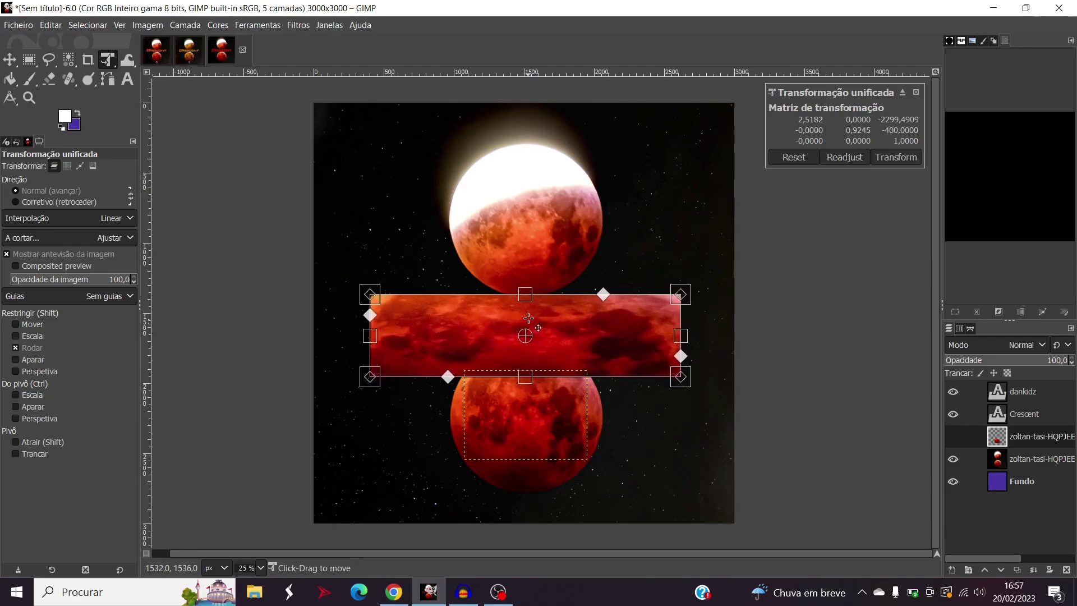
pyautogui.moveTo(528, 294); pyautogui.dragTo(528, 272)
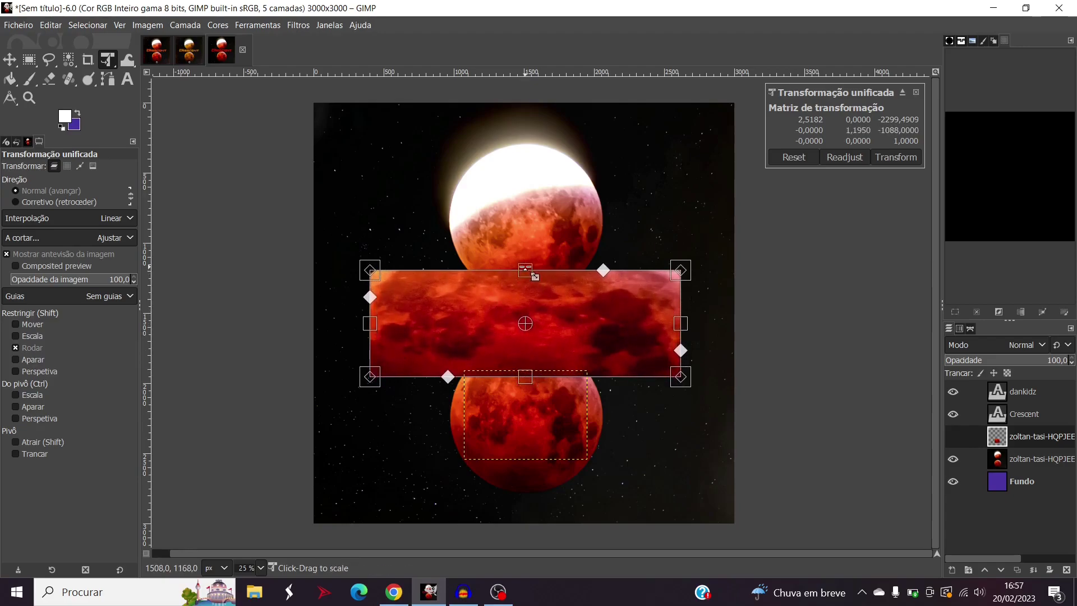
pyautogui.click(893, 158)
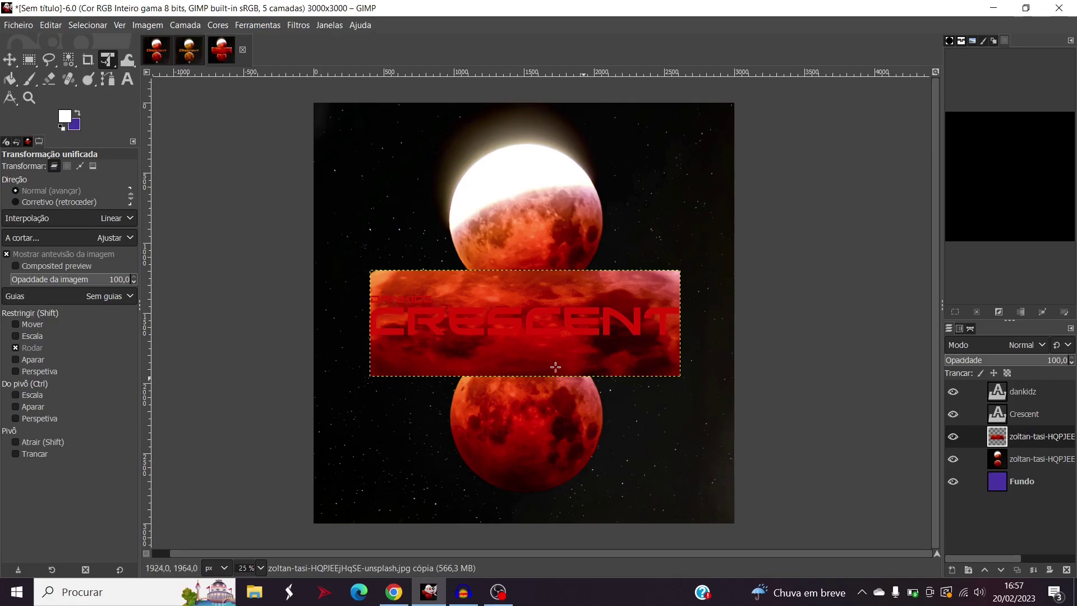
# Step: Place the moon patch layer between the dankidz and Crescent layers and set its blend mode to Ecrã
pyautogui.scroll(1, 519, 383)
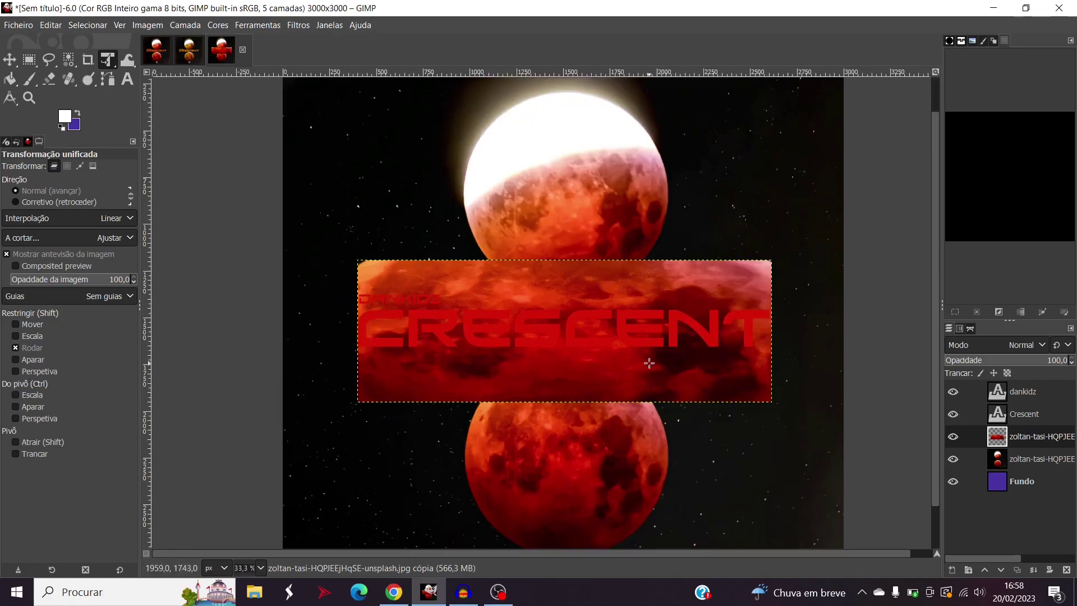
pyautogui.moveTo(1030, 439); pyautogui.dragTo(1045, 417)
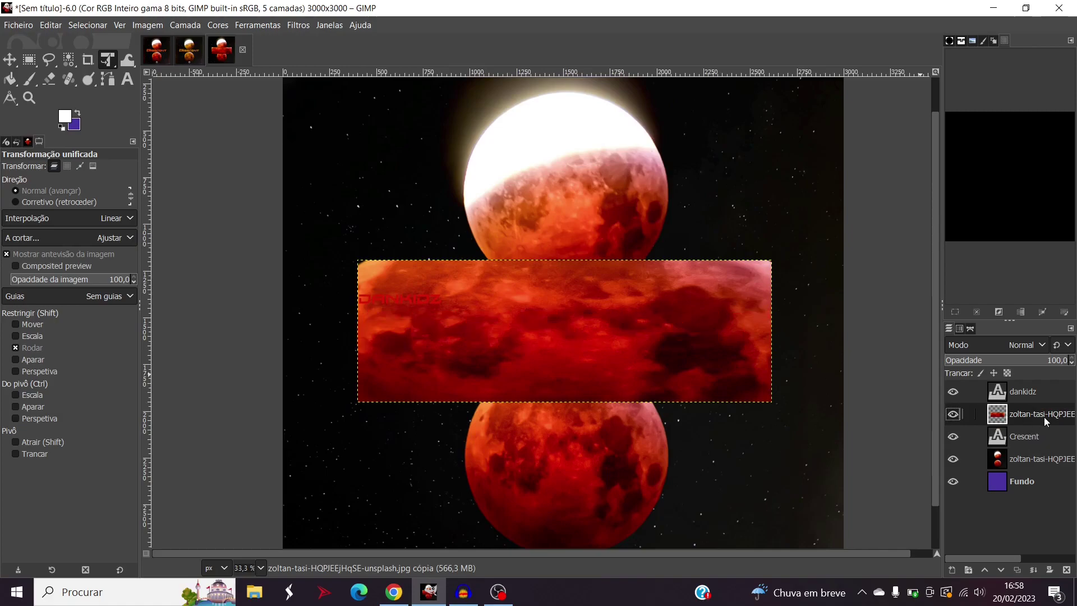
pyautogui.click(1005, 345)
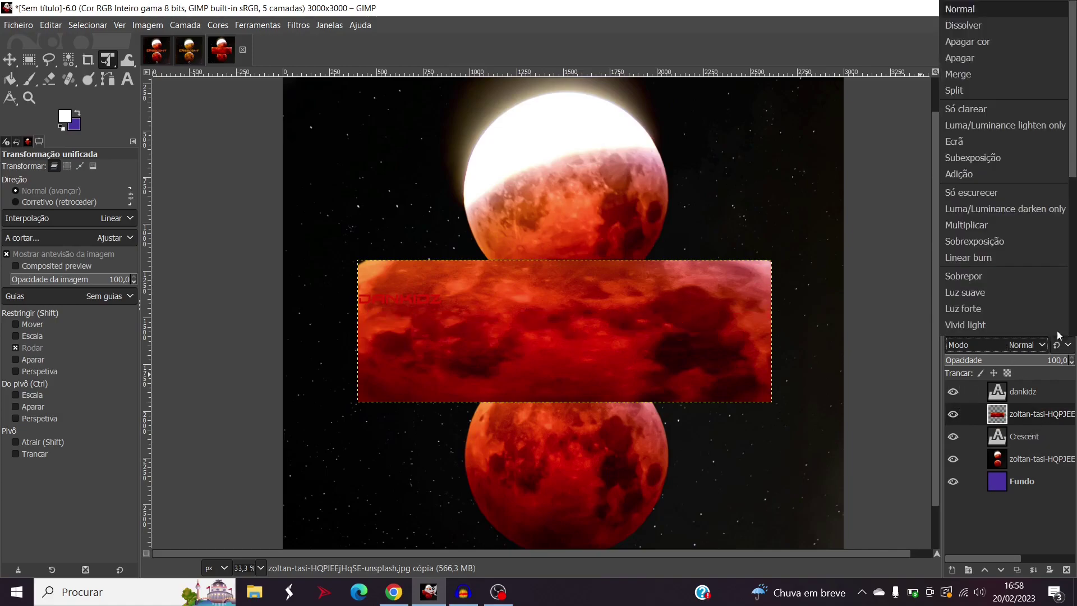
pyautogui.click(964, 143)
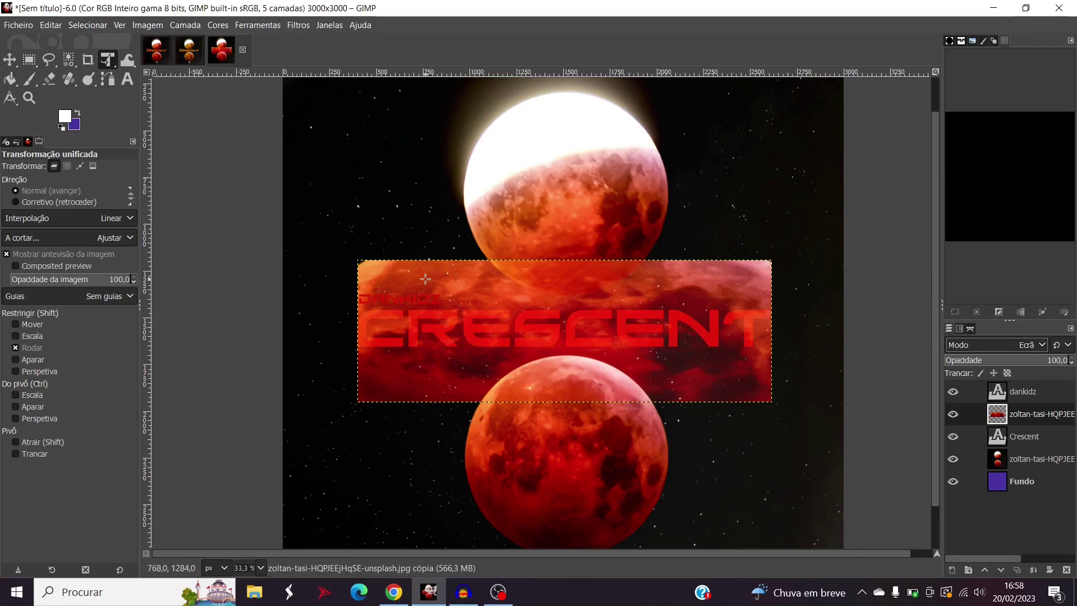
# Step: Make the Crescent layer active and select all the title letters with the Select by Color tool
pyautogui.click(1041, 437)
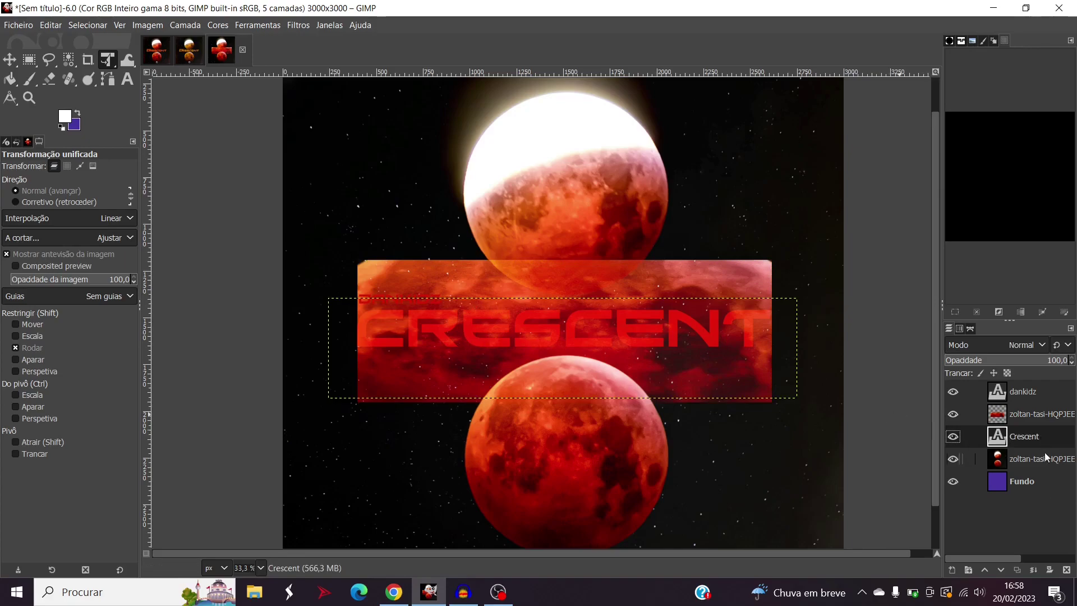
pyautogui.click(70, 58)
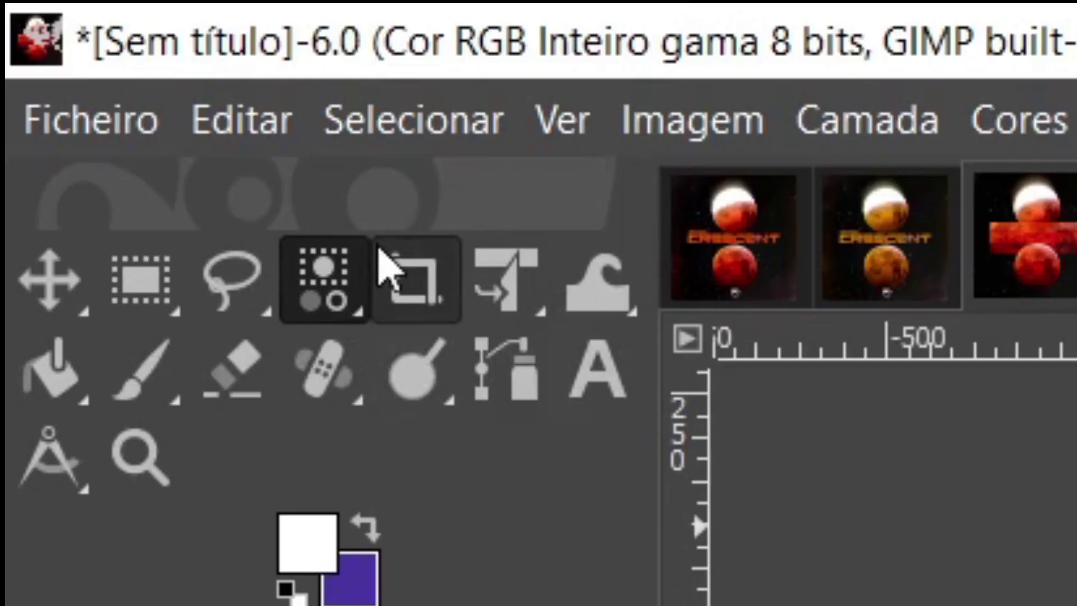
pyautogui.click(329, 289)
pyautogui.click(443, 306)
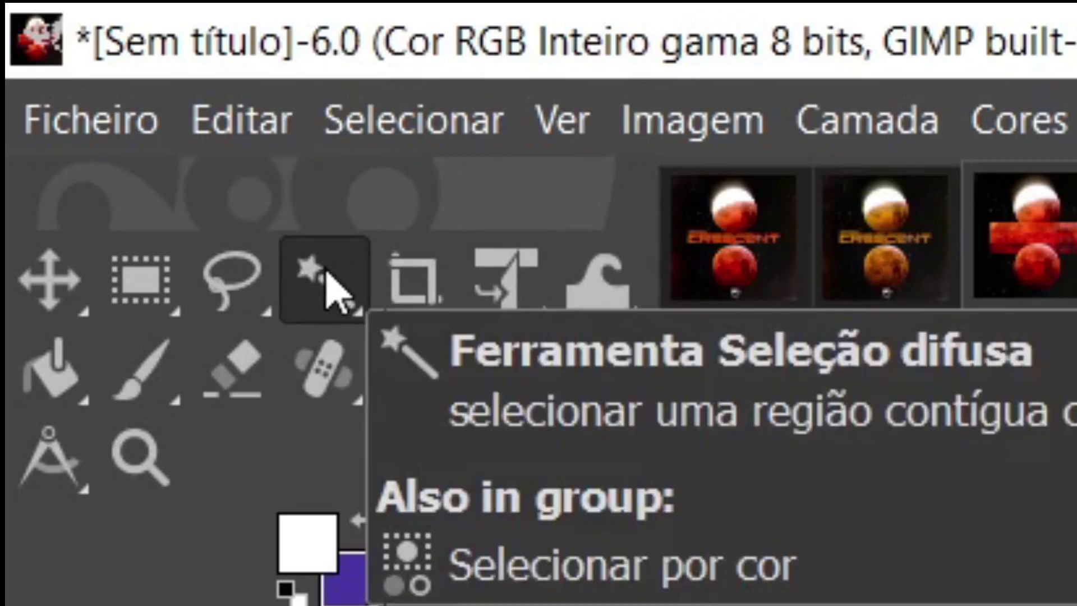
pyautogui.click(334, 284)
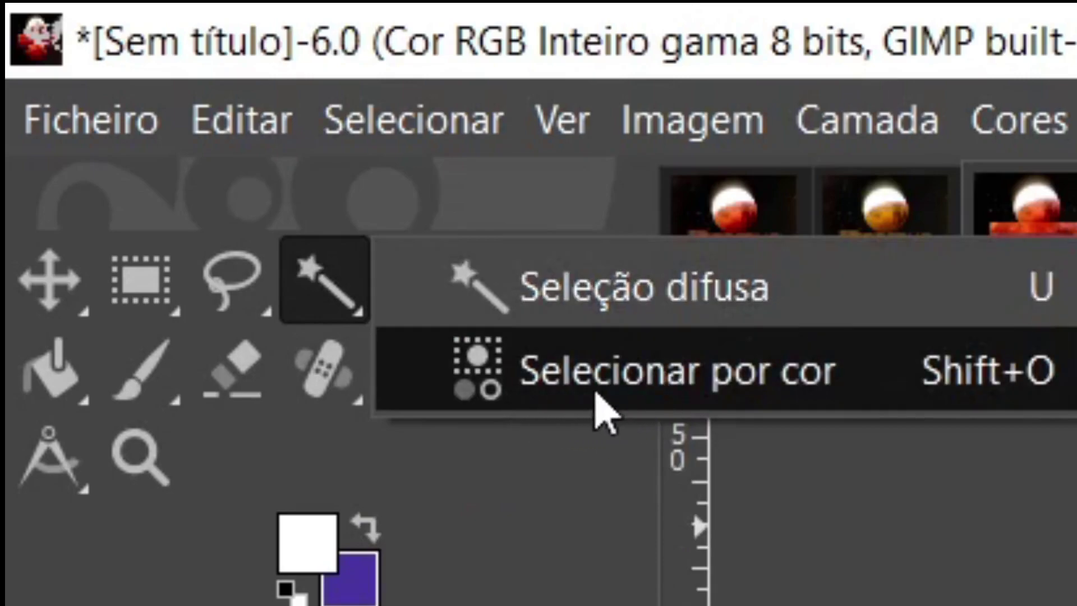
pyautogui.click(584, 386)
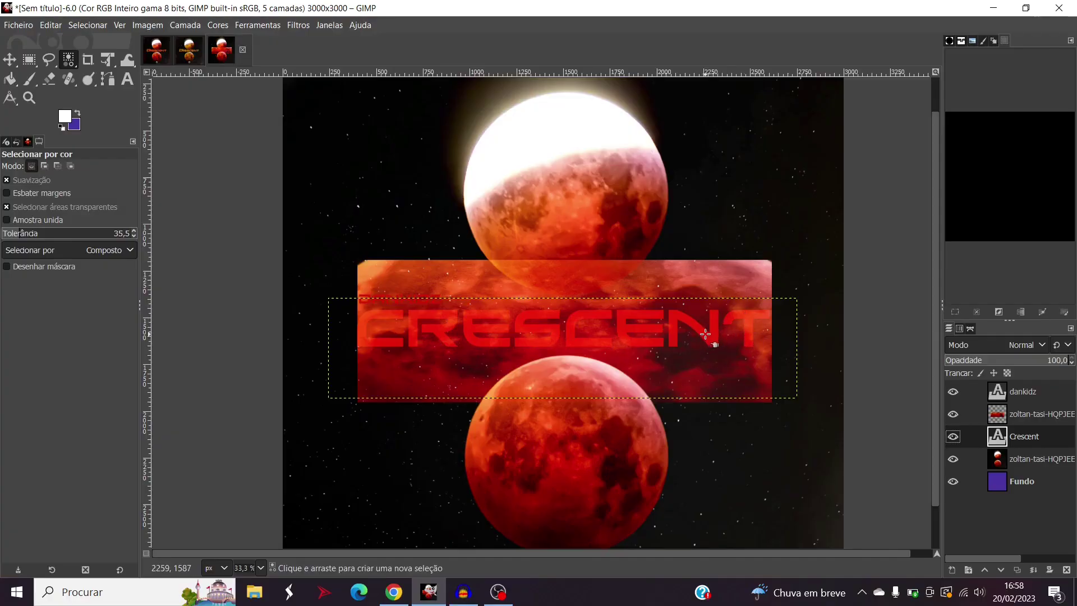
pyautogui.click(708, 337)
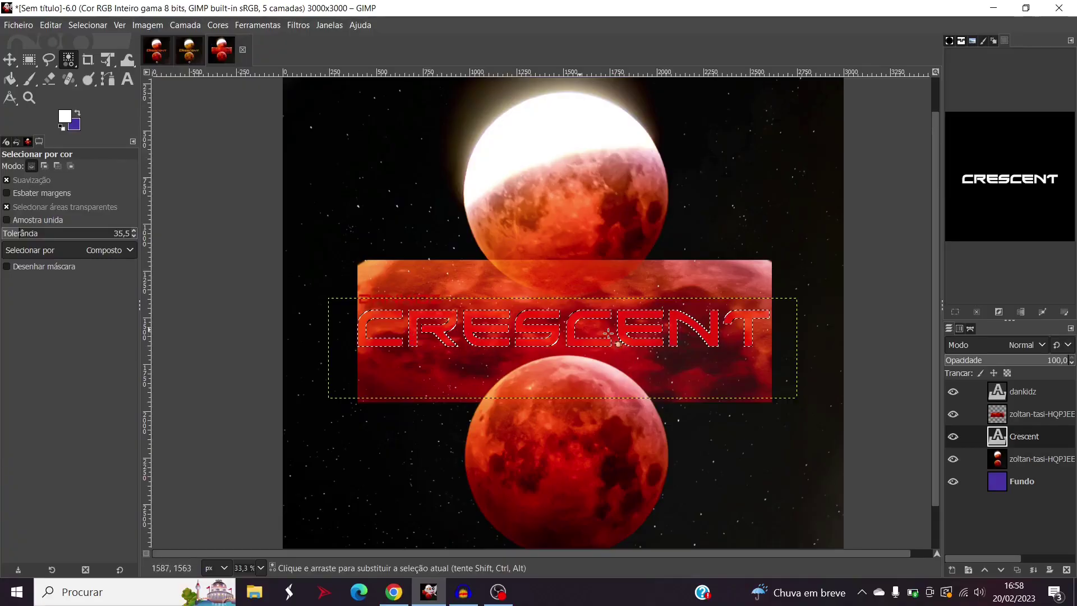
# Step: Make the moon texture layer active and invert the selection so it covers everything outside the CRESCENT letters
pyautogui.click(1034, 416)
pyautogui.click(1034, 449)
pyautogui.click(1026, 395)
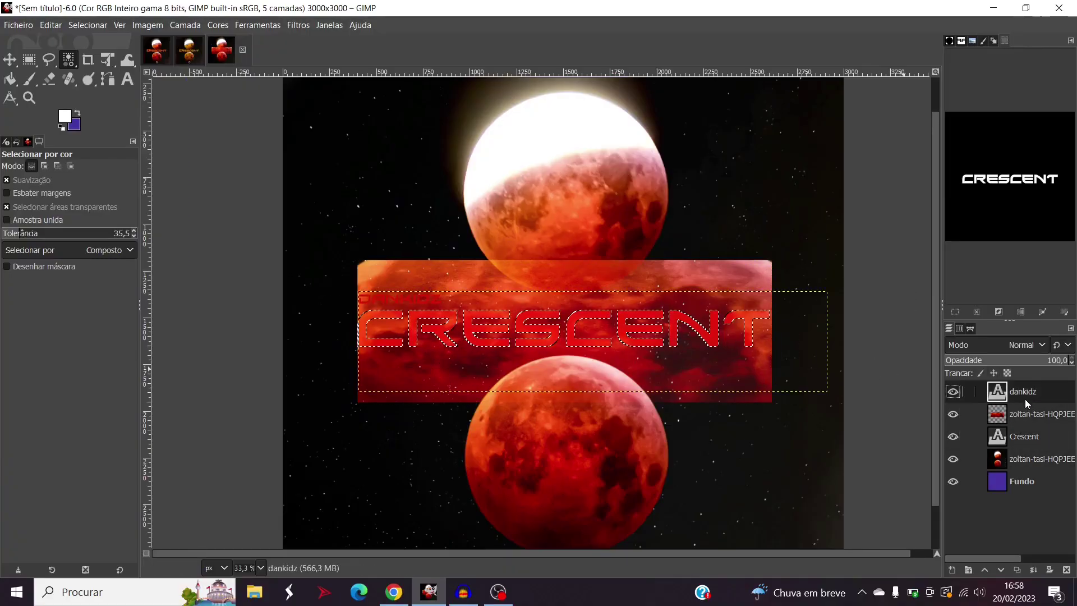
pyautogui.click(1027, 415)
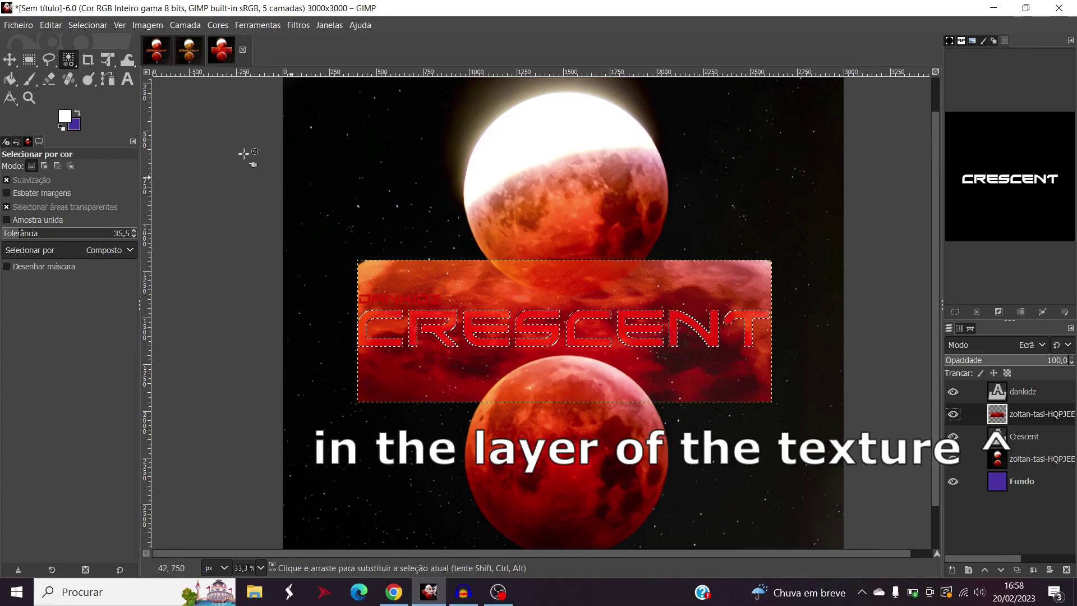
pyautogui.click(49, 78)
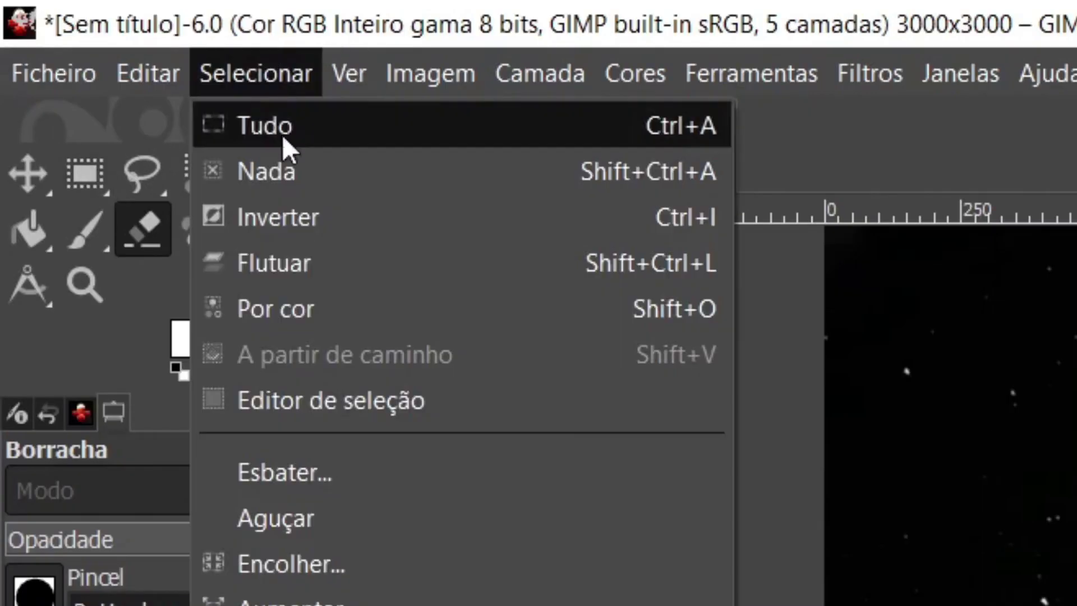
pyautogui.click(282, 213)
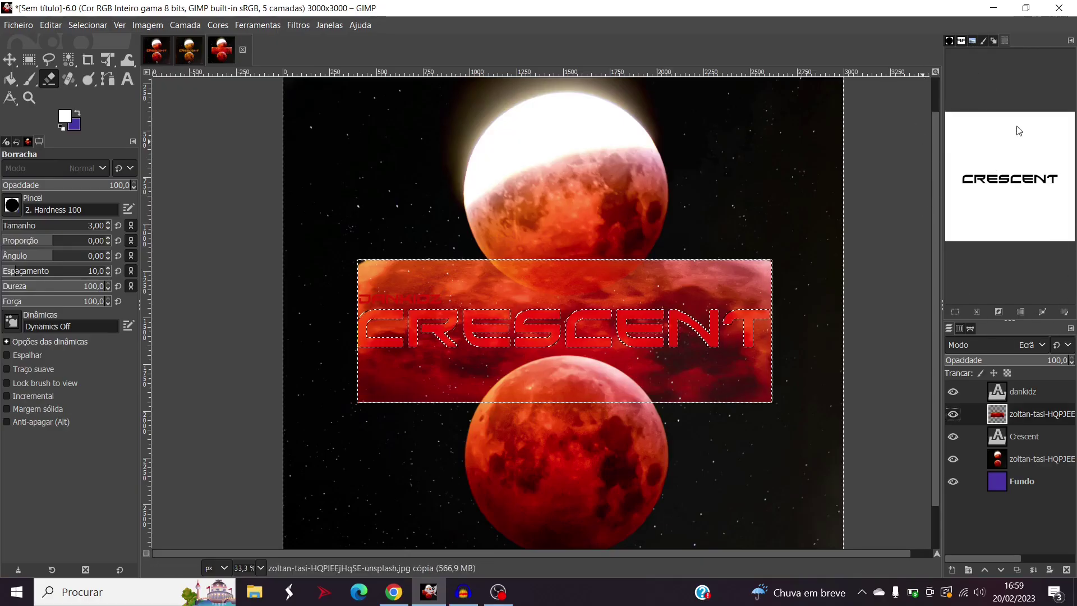
# Step: Erase the moon texture outside the title letters with an 834-size hard eraser, and clear the selection
pyautogui.moveTo(39, 227); pyautogui.dragTo(94, 228)
pyautogui.moveTo(488, 283)
pyautogui.mouseDown()
pyautogui.moveTo(337, 310)
pyautogui.moveTo(342, 139)
pyautogui.mouseUp()
pyautogui.click(87, 25)
pyautogui.click(92, 58)
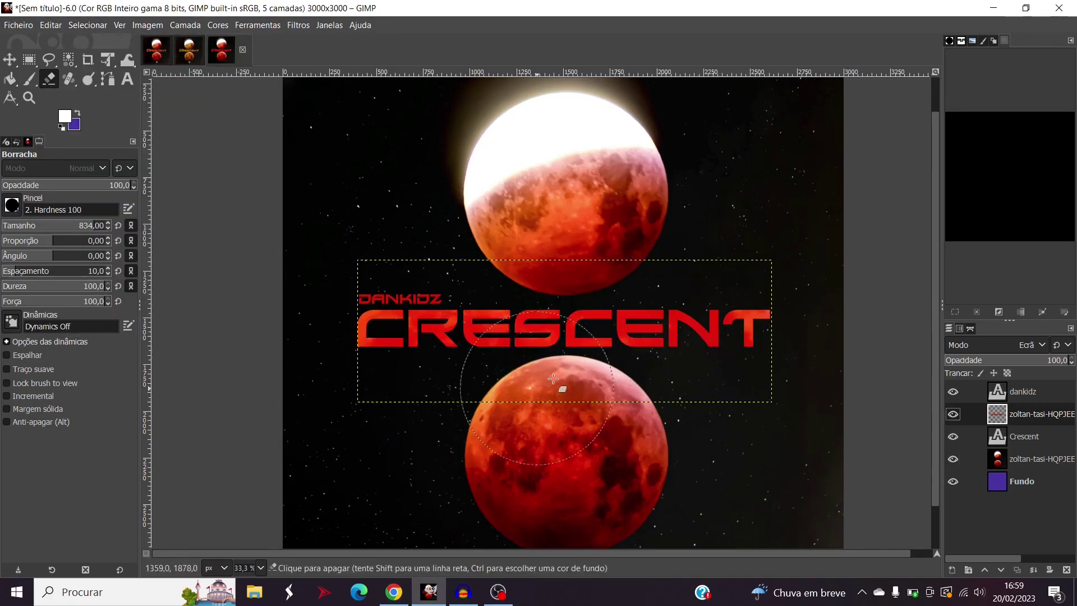
# Step: Compare the textured title with the finished reference artwork crescentidea1.xcf
pyautogui.click(164, 60)
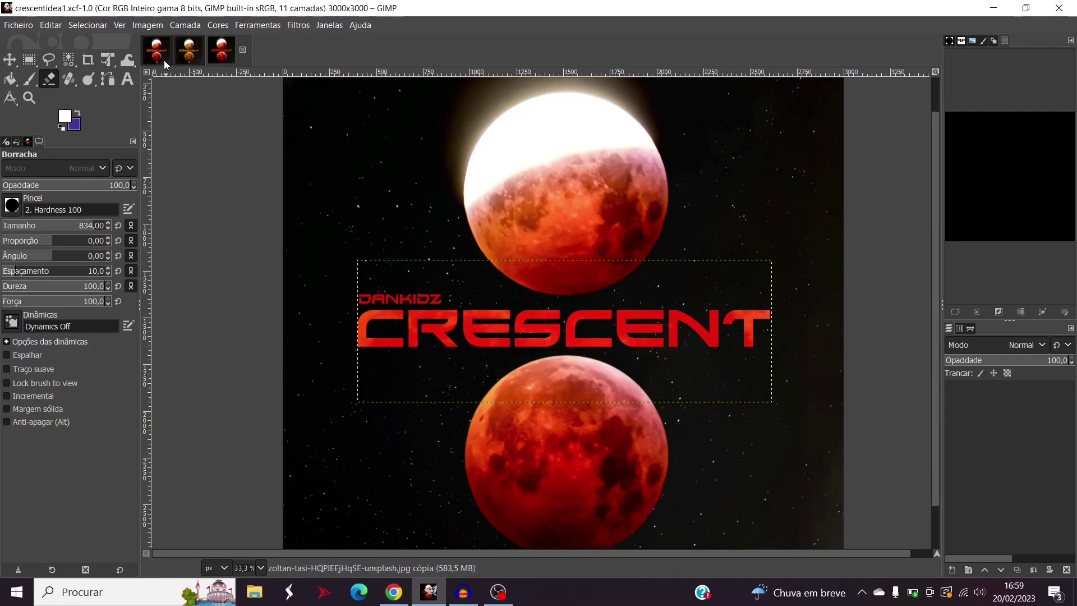
pyautogui.click(231, 57)
pyautogui.click(156, 52)
pyautogui.click(236, 56)
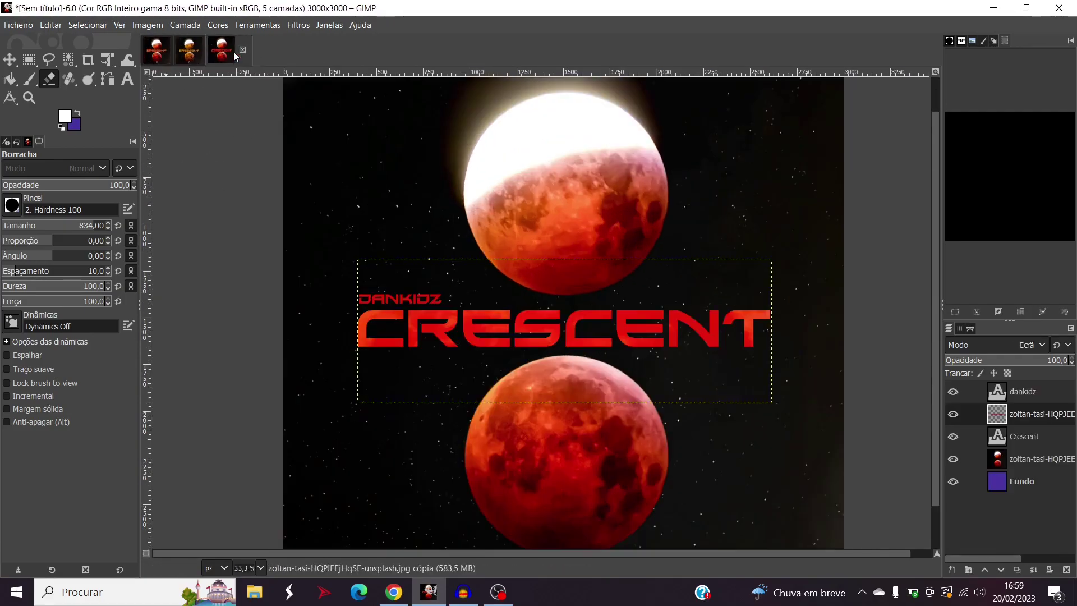
# Step: Recolour the CRESCENT title text orange to suit the moon texture
pyautogui.click(1038, 433)
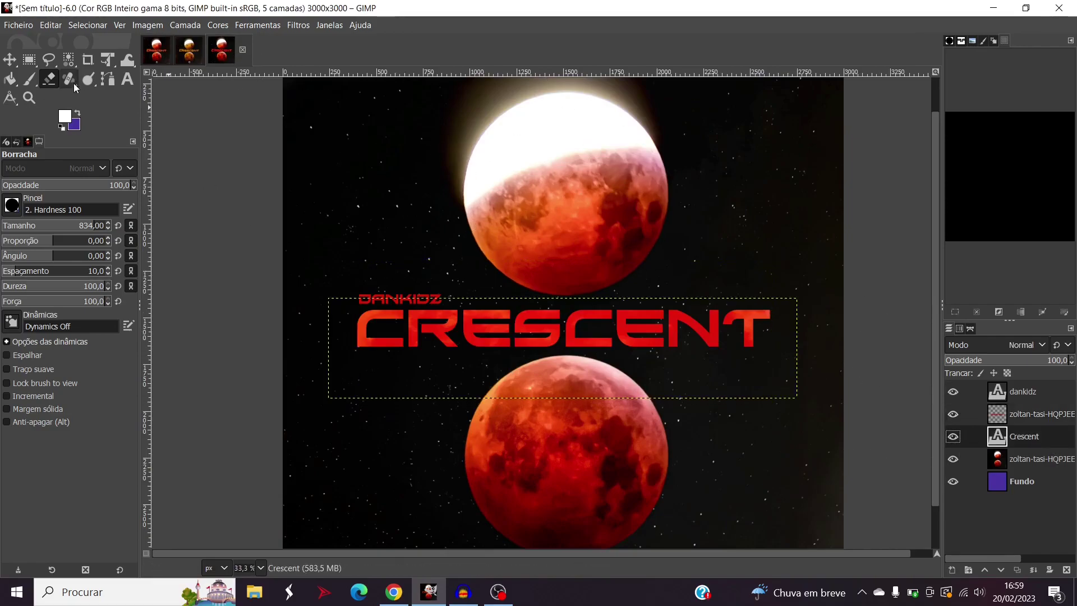
pyautogui.click(127, 82)
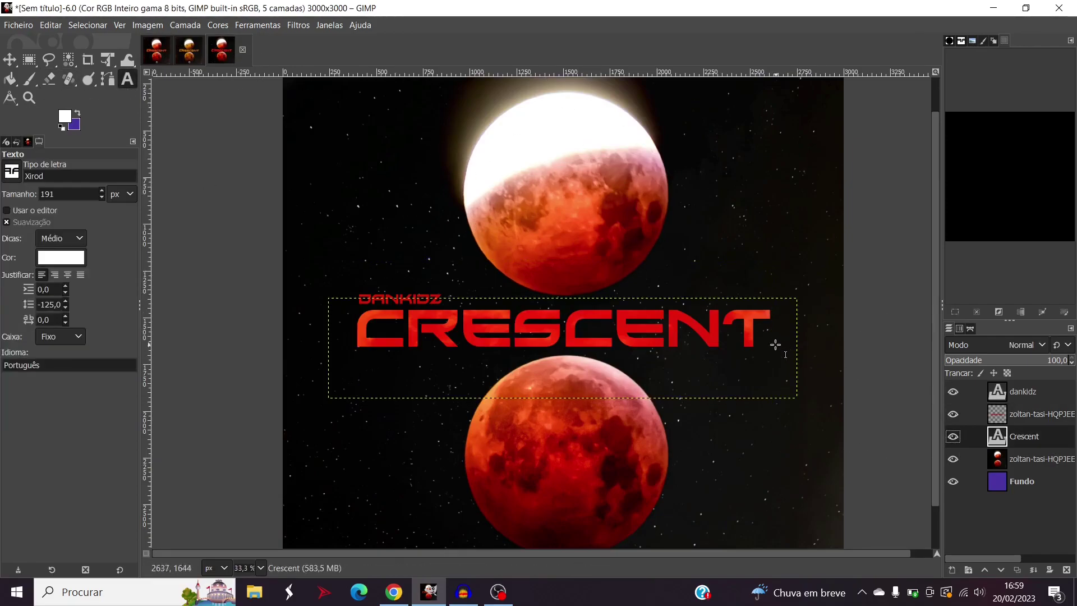
pyautogui.click(1027, 482)
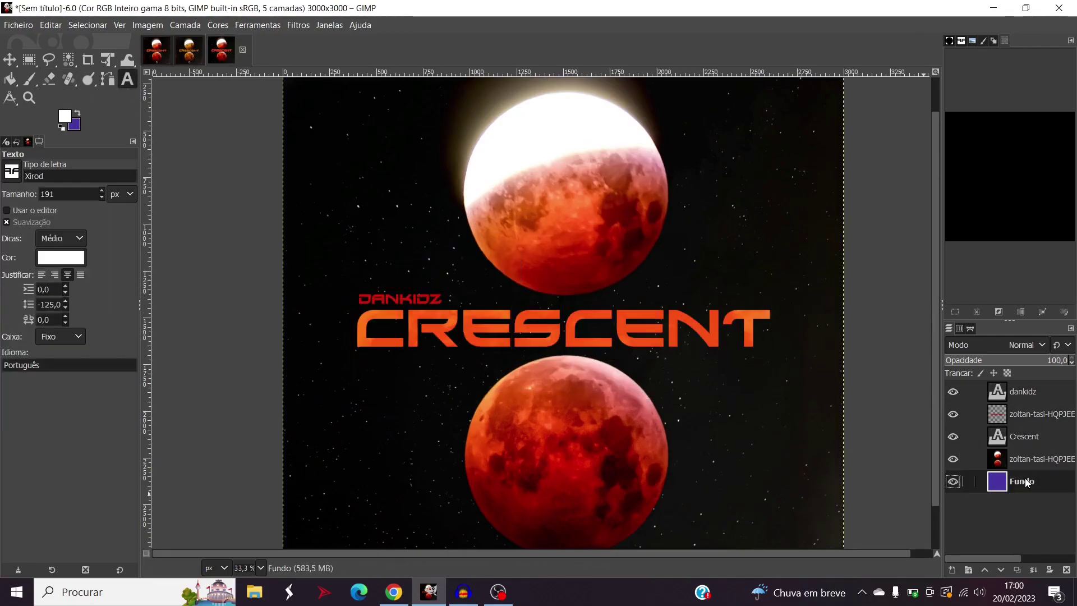
# Step: Recolour the whole DANKIDZ text to orange fd7817, sampled from the CRESCENT title
pyautogui.click(1018, 429)
pyautogui.click(1019, 396)
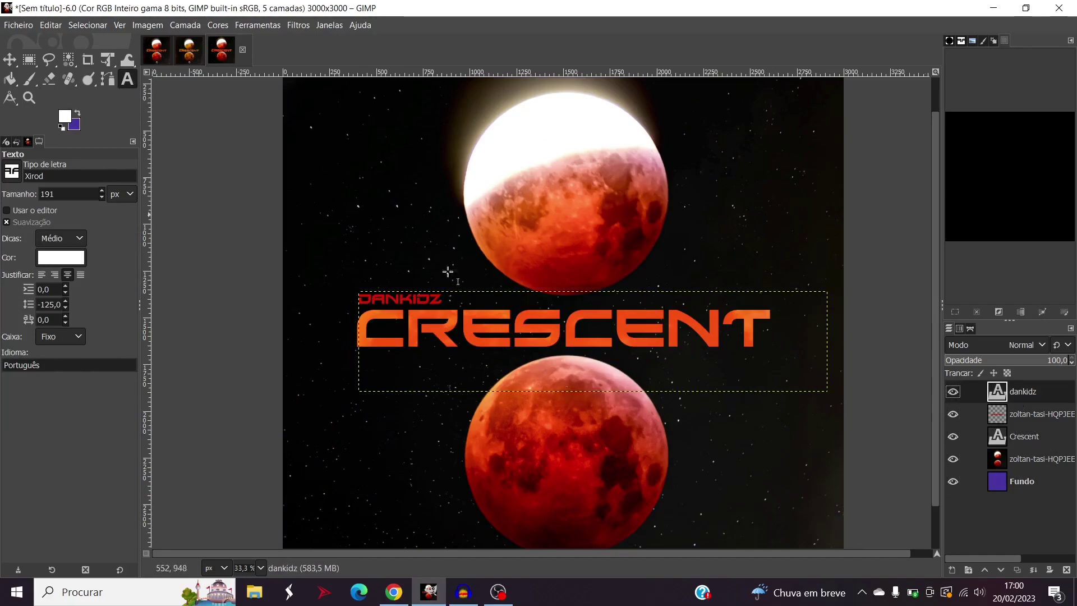
pyautogui.click(428, 306)
pyautogui.hotkey('ctrl', 'a')
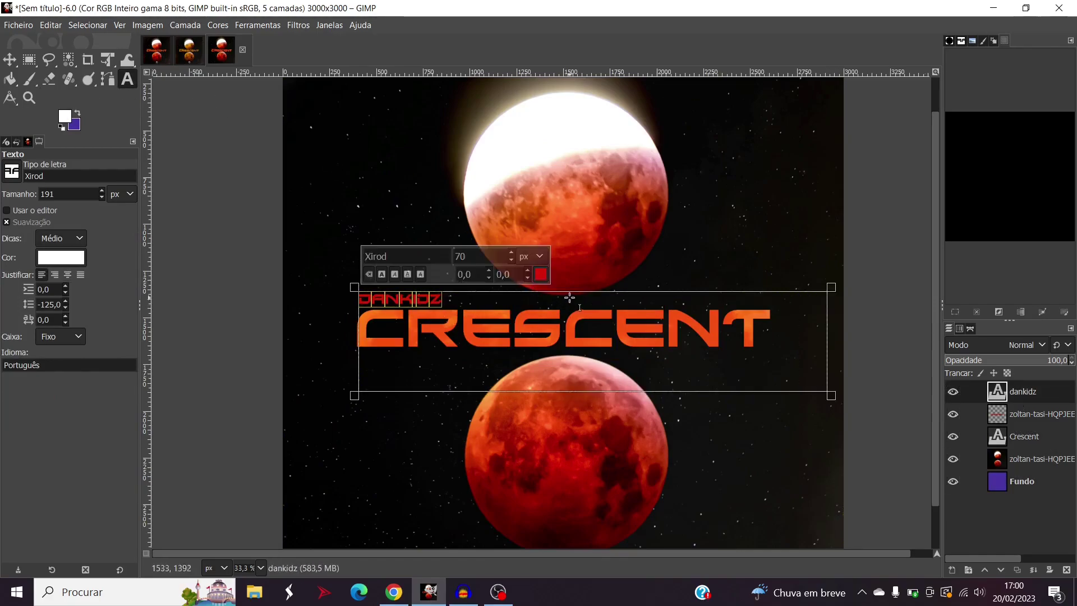
pyautogui.click(544, 274)
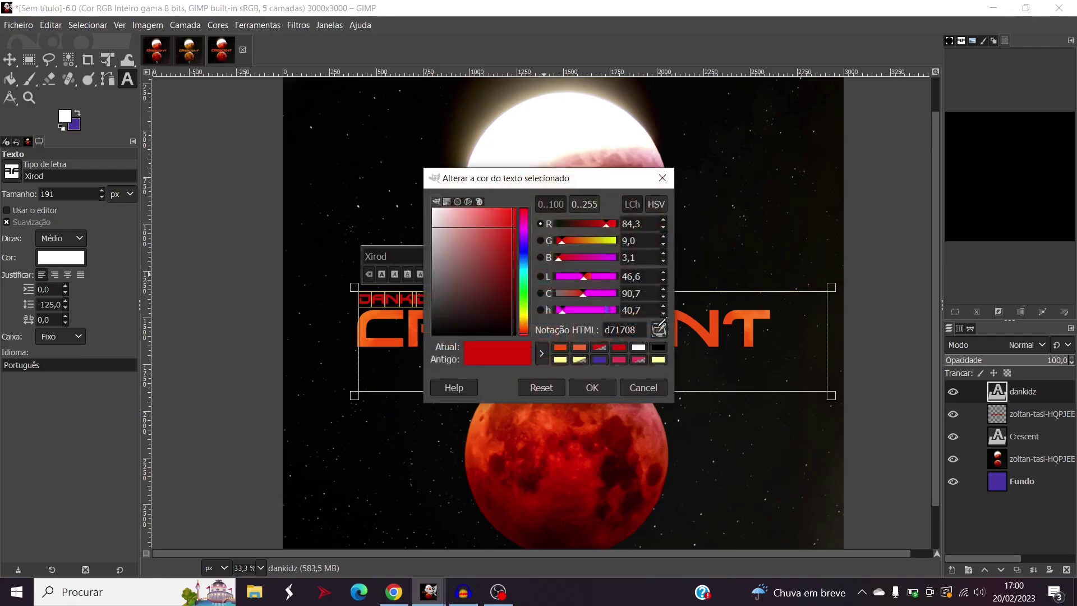
pyautogui.click(374, 314)
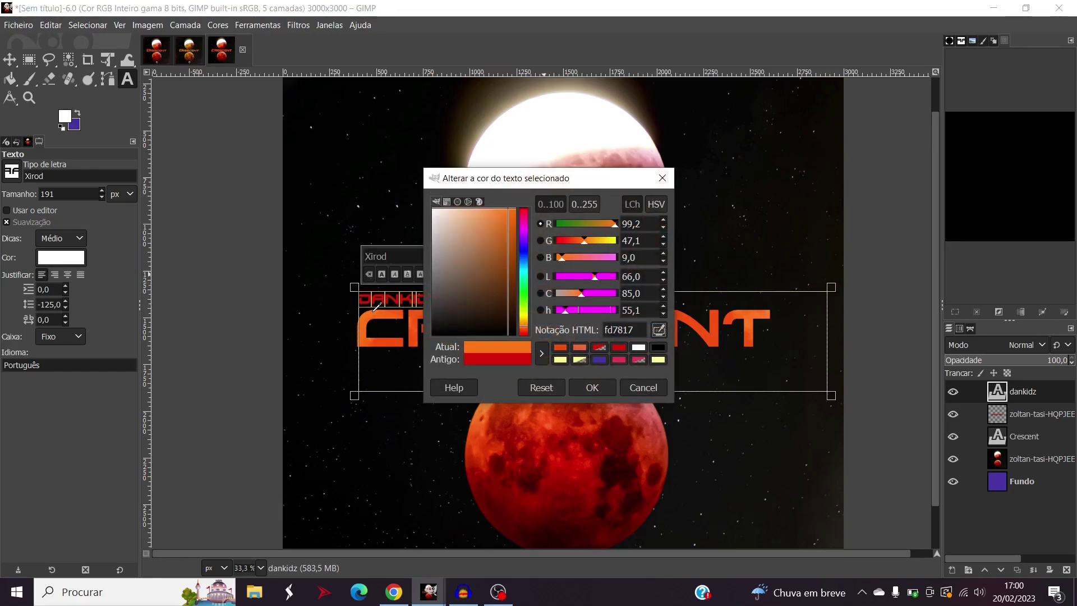
pyautogui.click(592, 387)
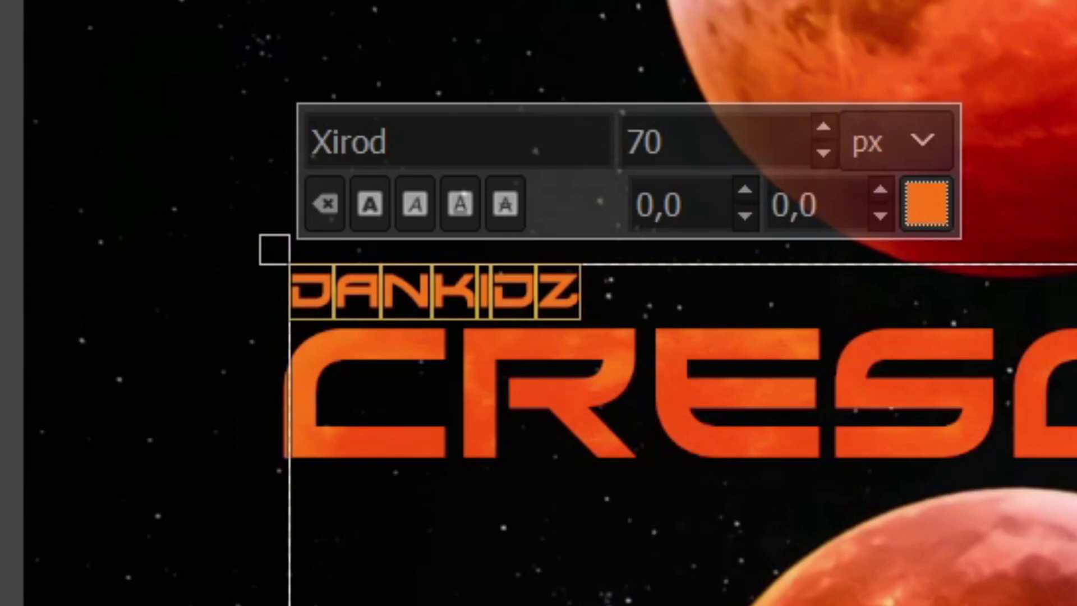
pyautogui.press('m')
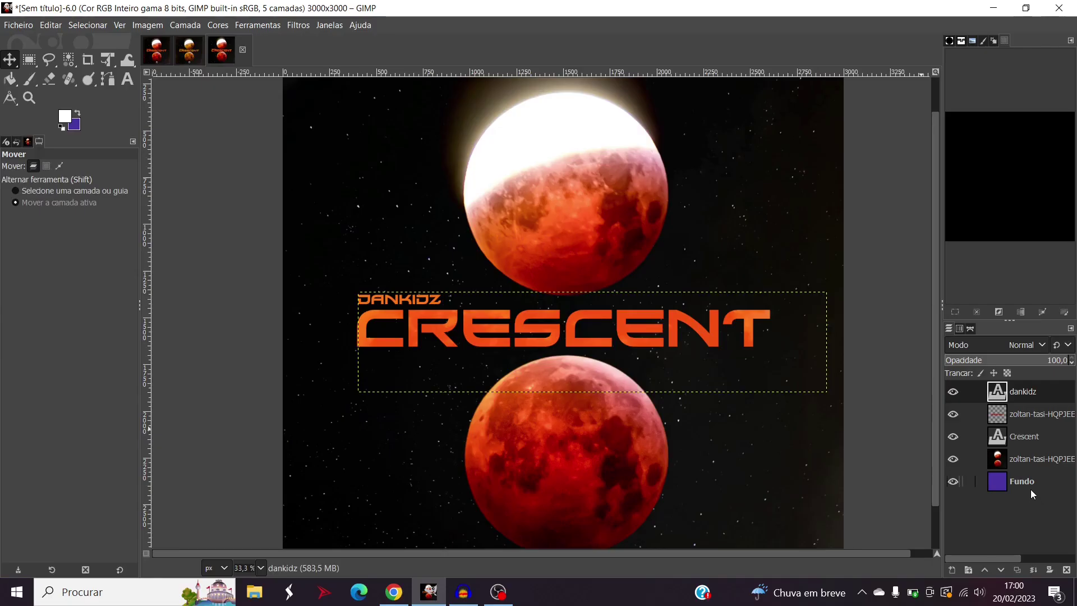
pyautogui.click(1029, 487)
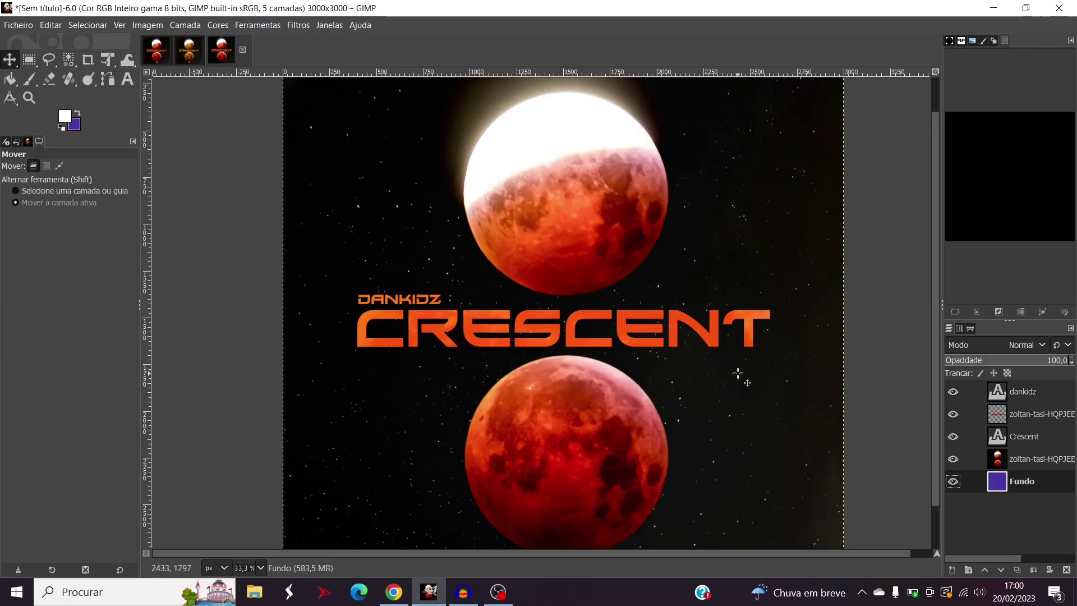
# Step: Import Rocket-PNG.png into the cover as a new layer on top of the text layers
pyautogui.scroll(-3, 738, 375)
pyautogui.click(19, 25)
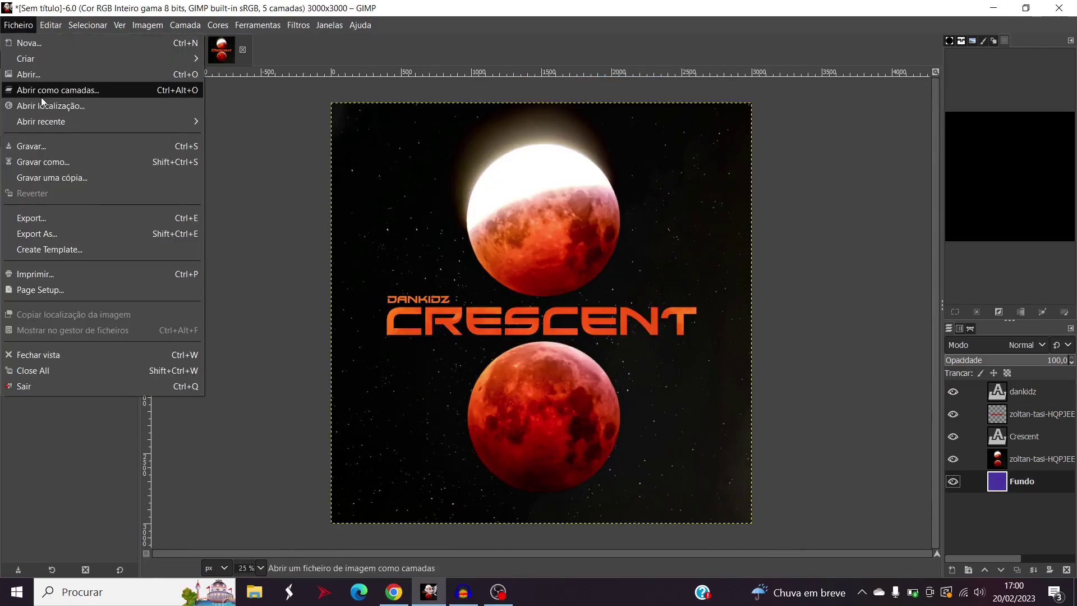
pyautogui.click(41, 96)
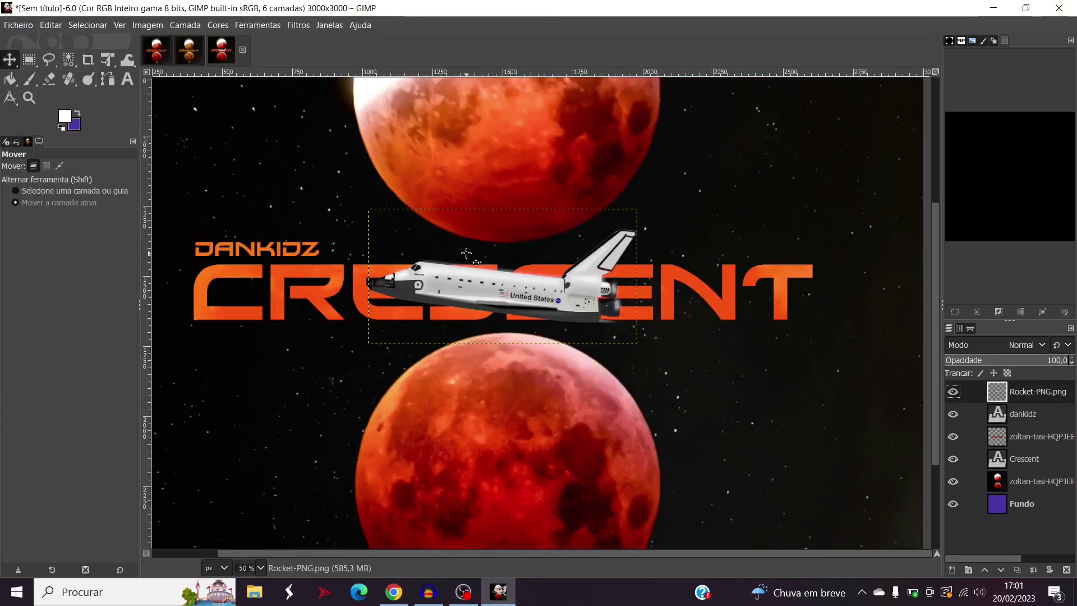
# Step: Scale the space shuttle down to about a quarter of its size and place it over the title's second E and N
pyautogui.hotkey('shift', 't')
pyautogui.moveTo(368, 209); pyautogui.dragTo(566, 296)
pyautogui.press('Return')
pyautogui.click(5, 57)
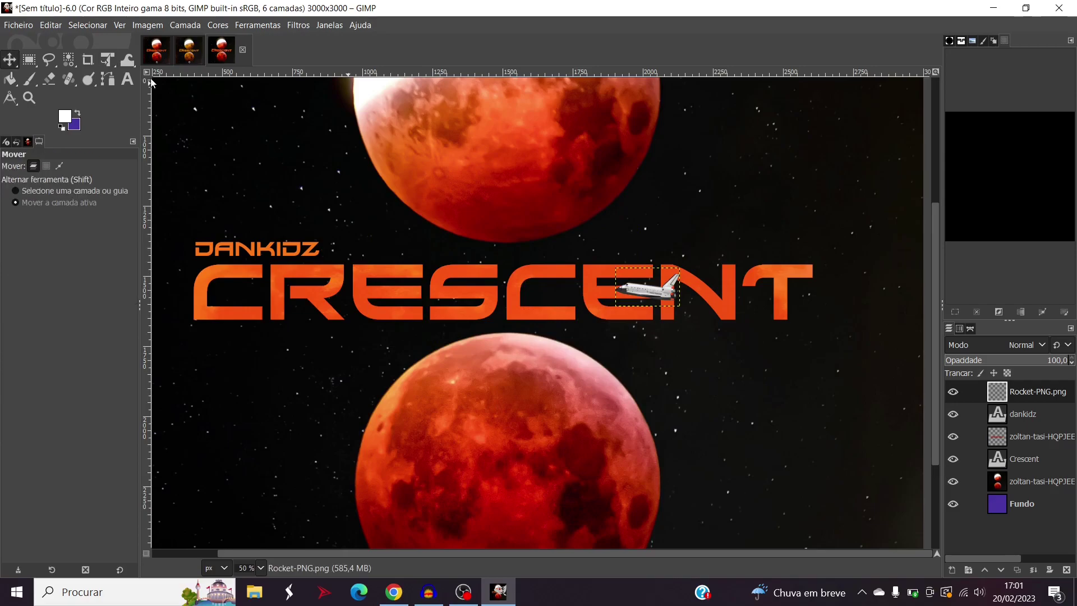
pyautogui.moveTo(674, 301); pyautogui.dragTo(660, 296)
# Step: Apply the Sombra projetada drop shadow filter to the space shuttle layer and inspect the shuttle up close
pyautogui.click(255, 25)
pyautogui.click(254, 25)
pyautogui.click(298, 25)
pyautogui.moveTo(360, 160)
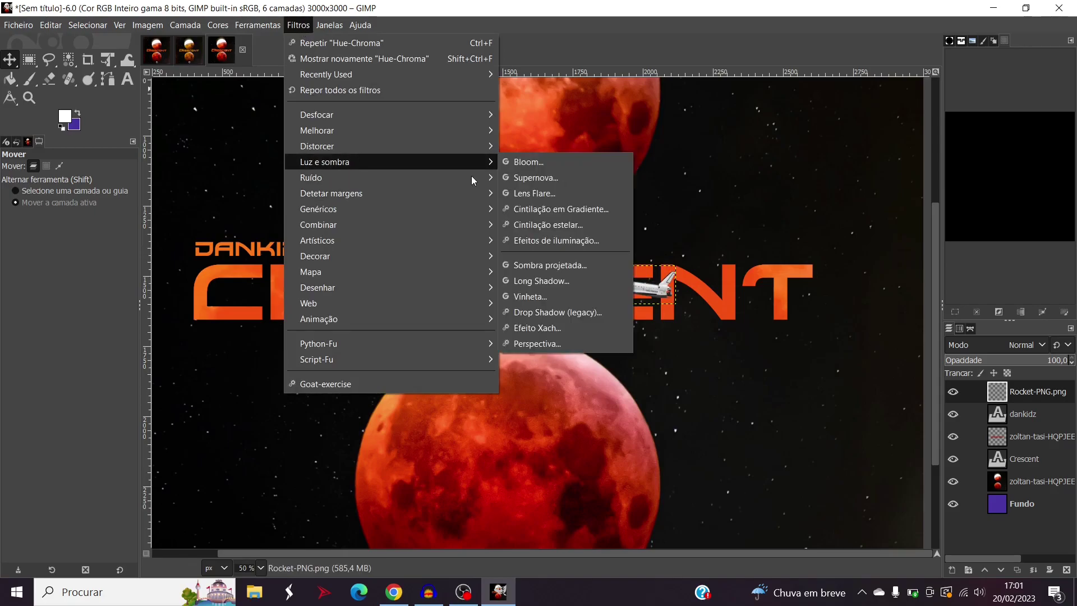
pyautogui.click(556, 269)
pyautogui.moveTo(144, 110); pyautogui.dragTo(9, 85)
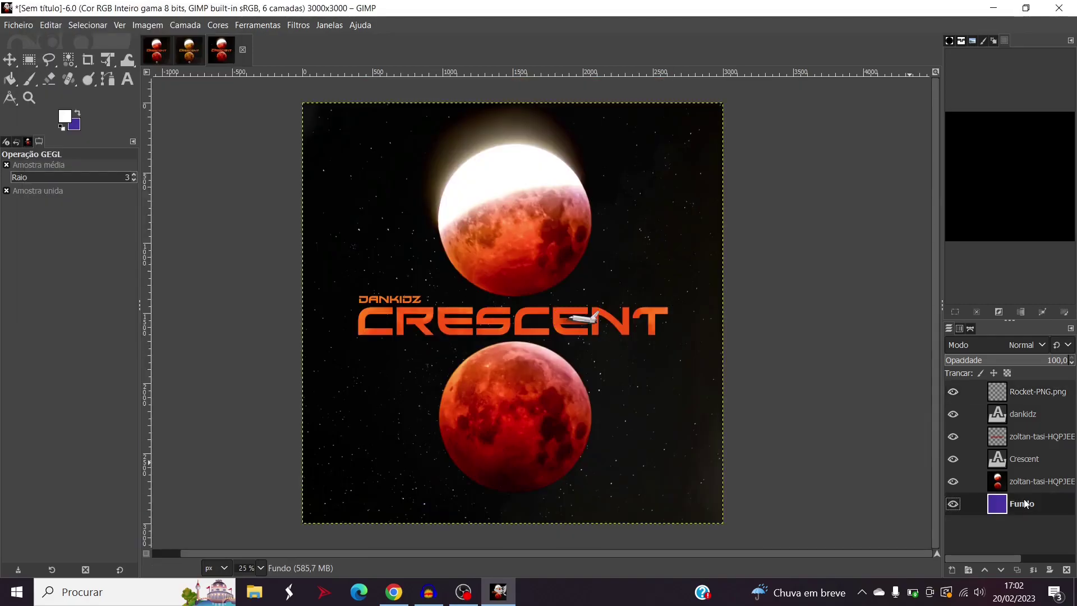
pyautogui.scroll(3, 604, 364)
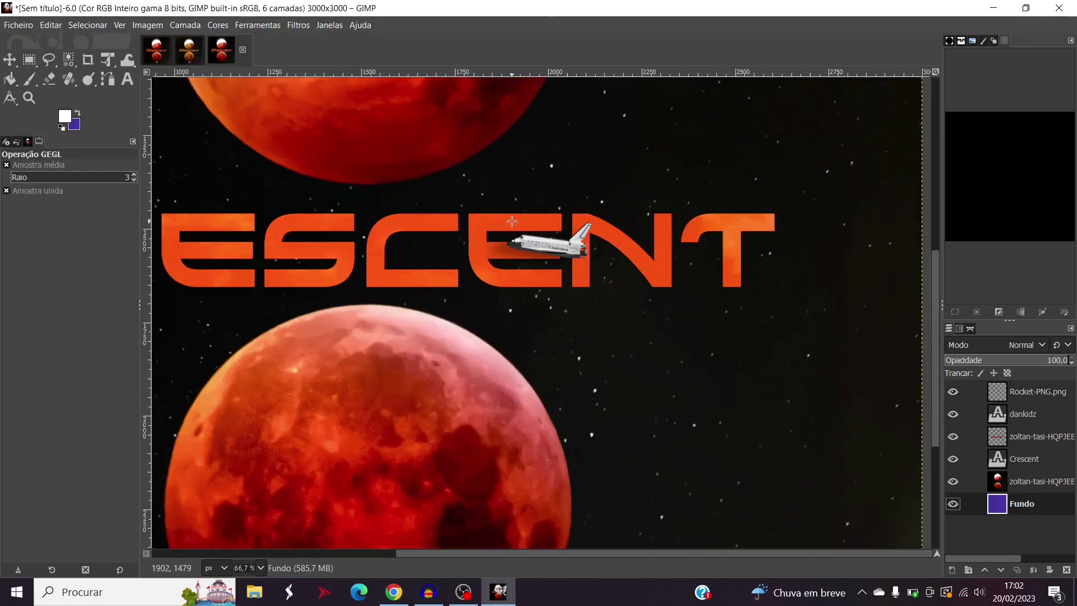
pyautogui.scroll(-3, 511, 222)
# Step: Import the circular logo 52_Sem_Titulo_20200827134259.png from Downloads as a new layer
pyautogui.hotkey('ctrl', 'alt', 'o')
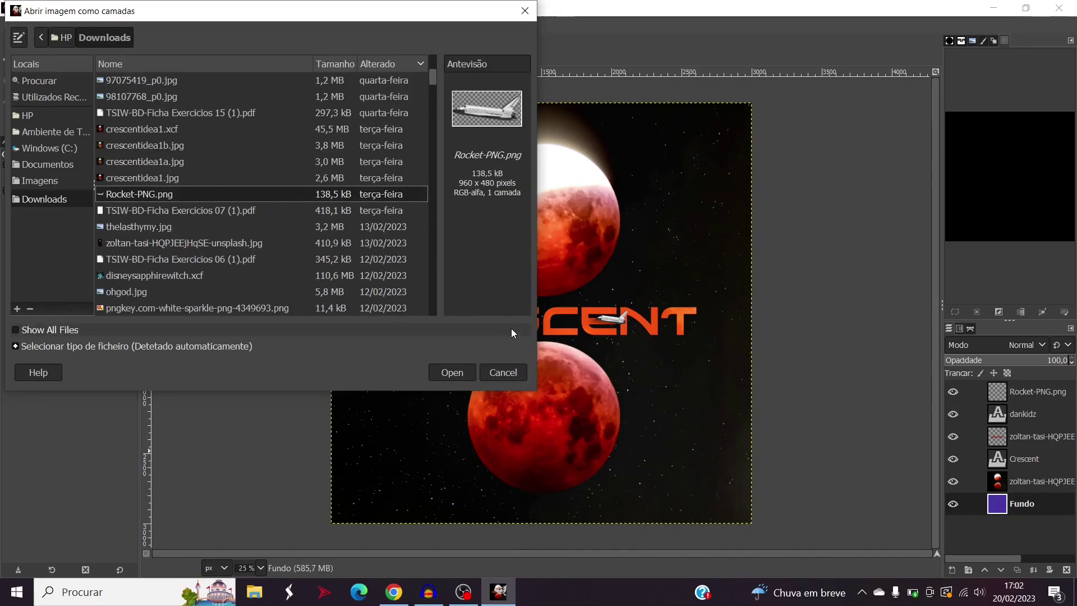
pyautogui.moveTo(433, 83); pyautogui.dragTo(422, 353)
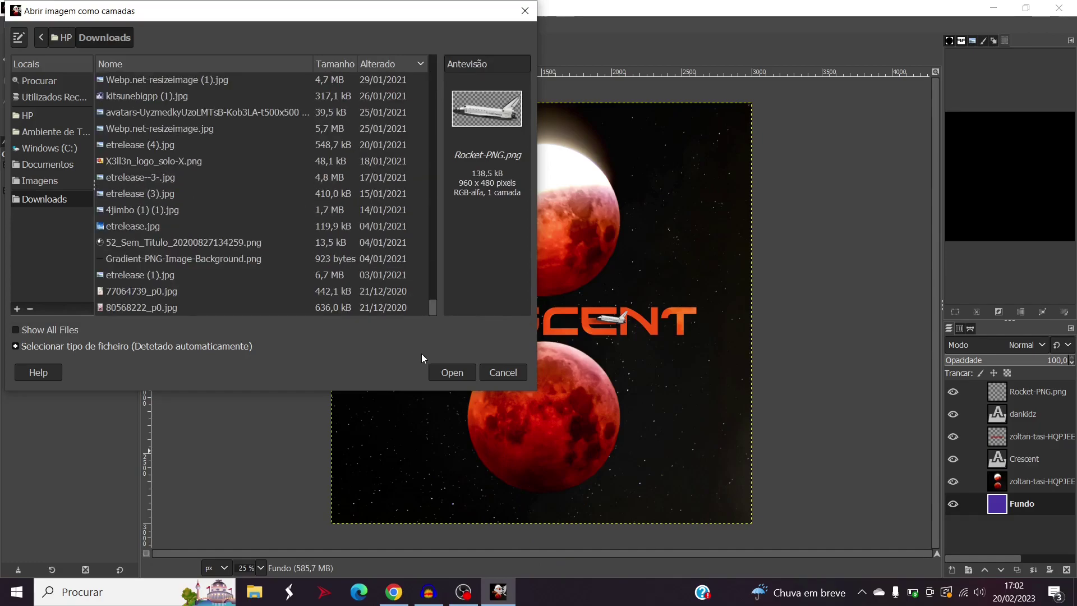
pyautogui.click(147, 242)
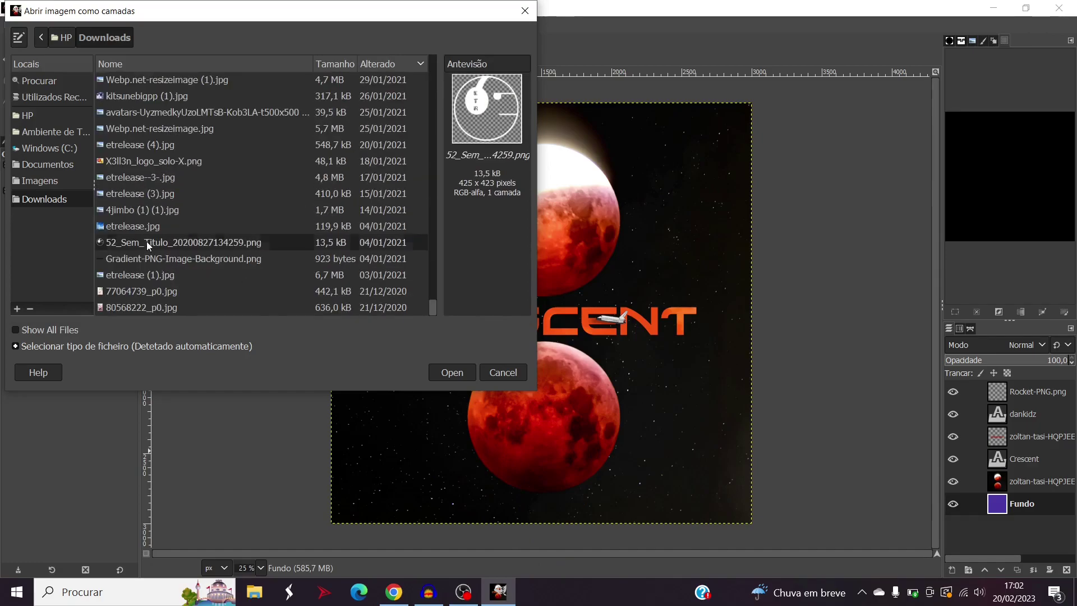
pyautogui.click(459, 371)
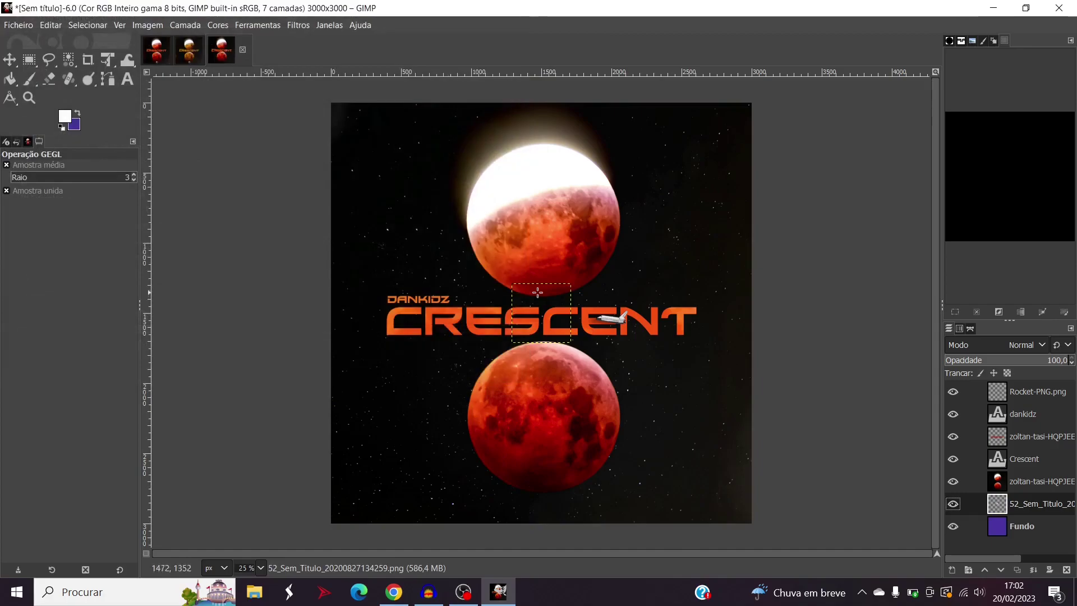
# Step: Move the circular logo to the bottom centre, scale it to about 47%, and place it just below the lower moon
pyautogui.press('m')
pyautogui.moveTo(552, 303); pyautogui.dragTo(556, 487)
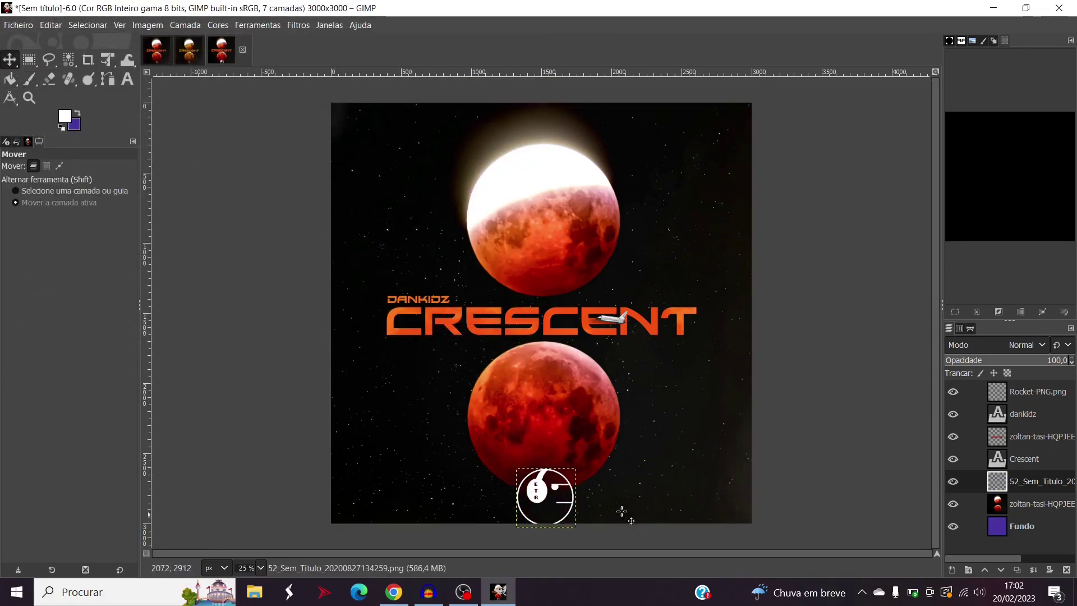
pyautogui.click(107, 59)
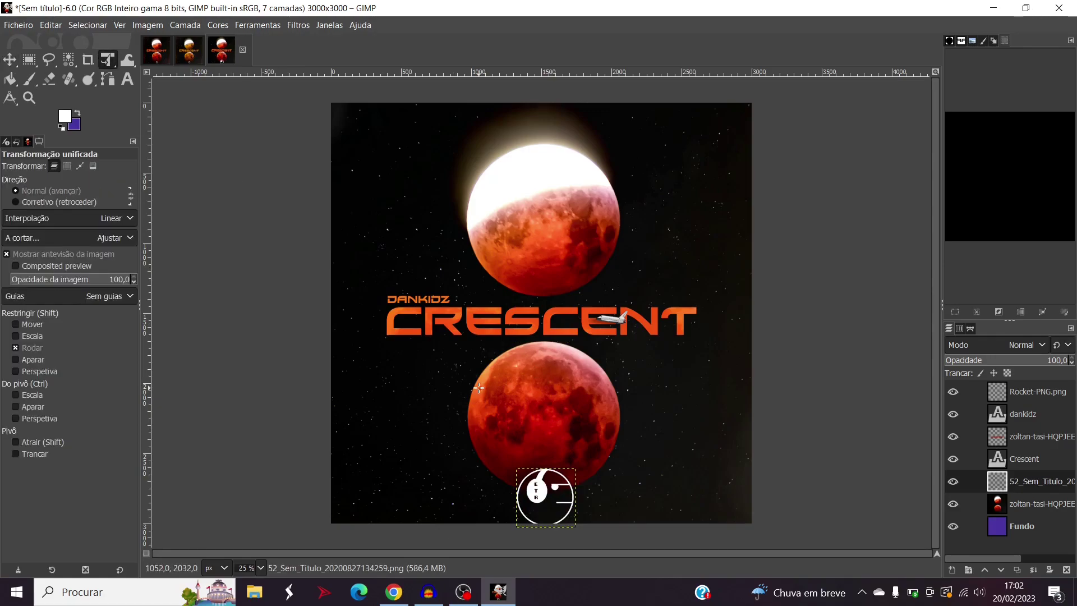
pyautogui.scroll(2, 574, 532)
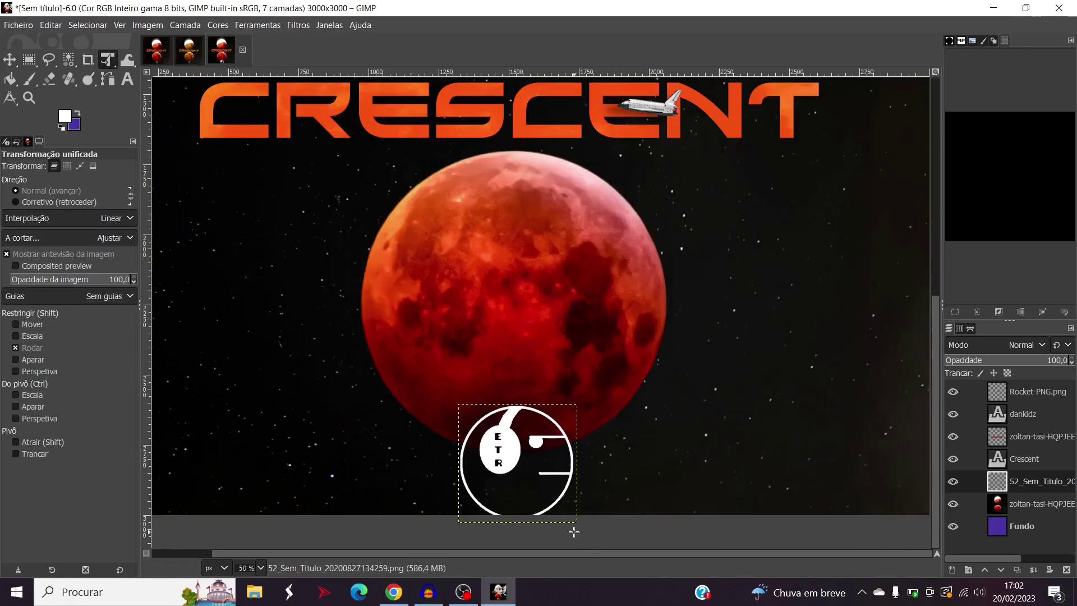
pyautogui.click(499, 436)
pyautogui.moveTo(584, 400); pyautogui.dragTo(523, 464)
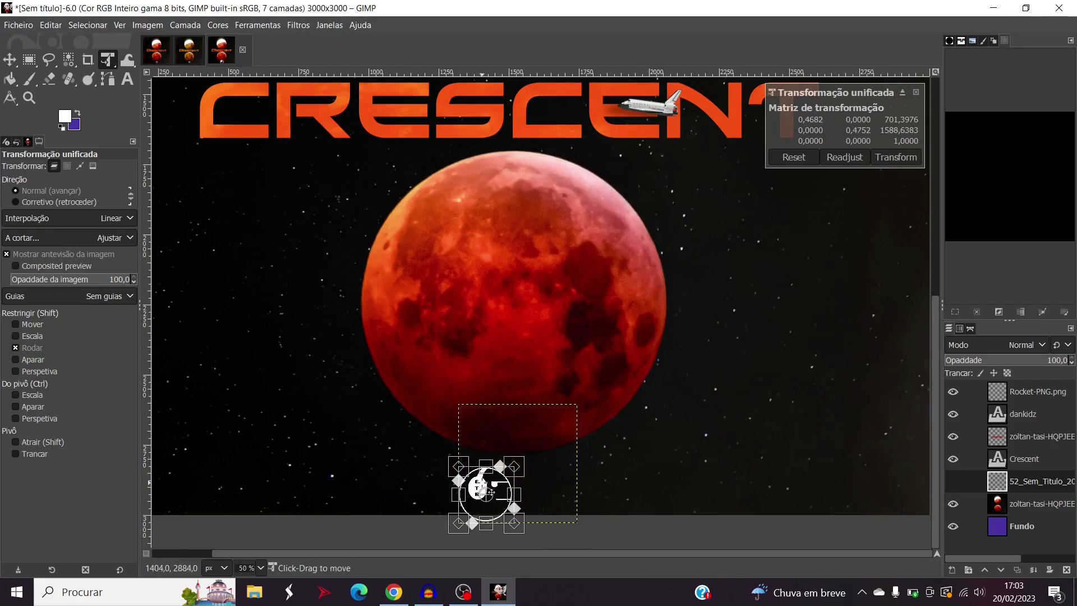
pyautogui.moveTo(485, 494); pyautogui.dragTo(511, 474)
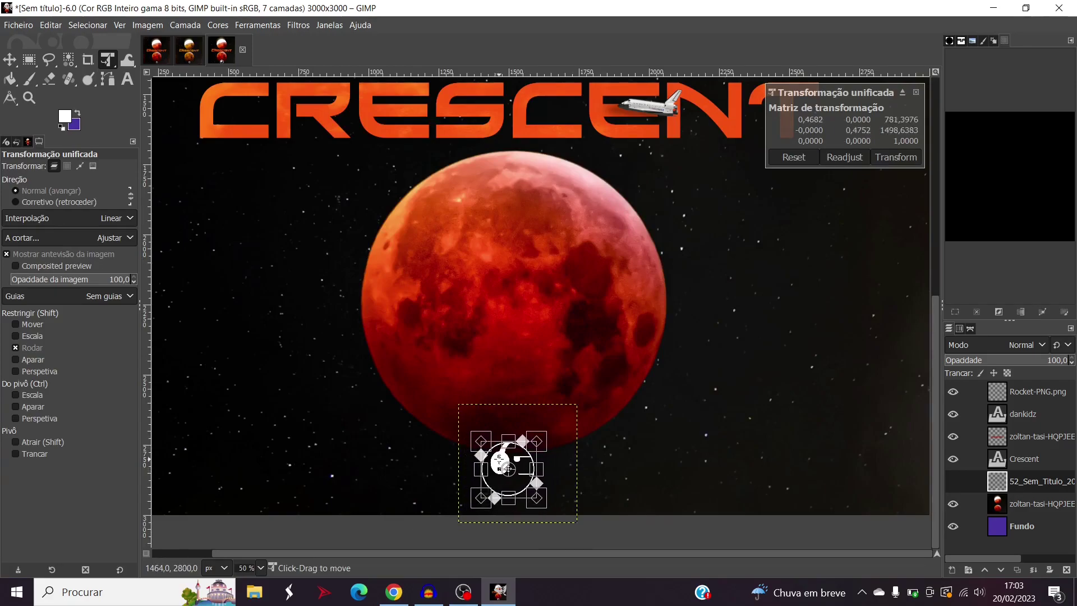
pyautogui.press('m')
# Step: Duplicate the moon photo layer and stack the copy directly above the circular logo layer
pyautogui.click(1038, 505)
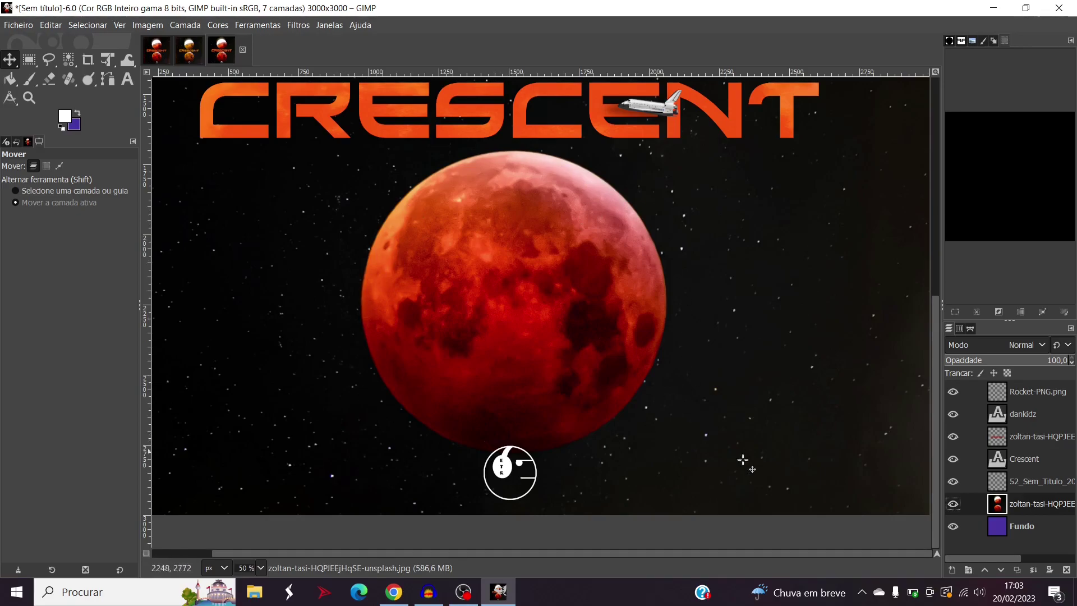
pyautogui.hotkey('shift', 'ctrl', 'd')
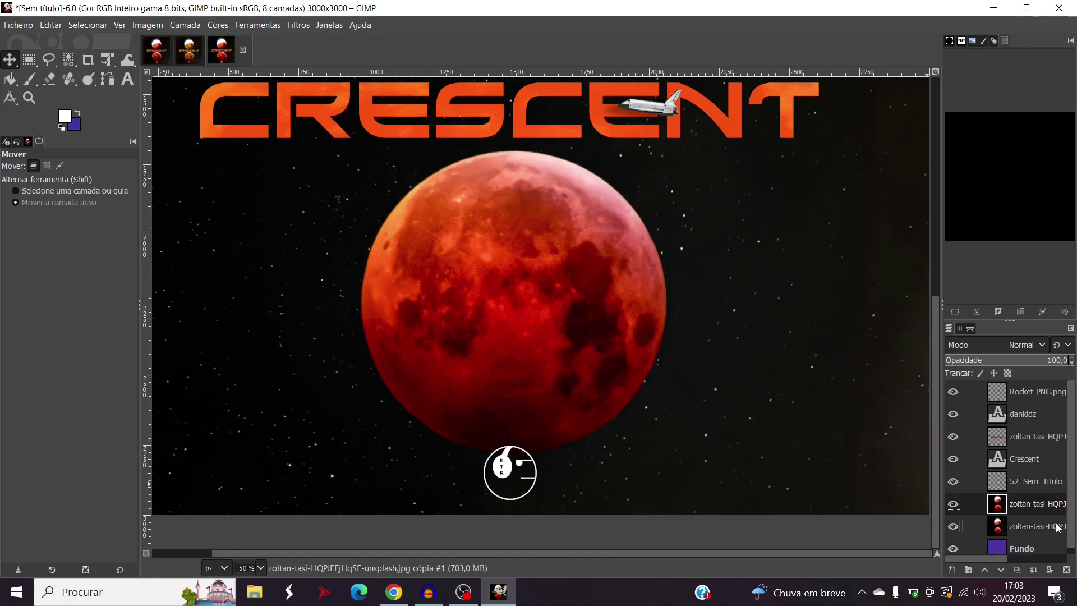
pyautogui.moveTo(1042, 508); pyautogui.dragTo(997, 476)
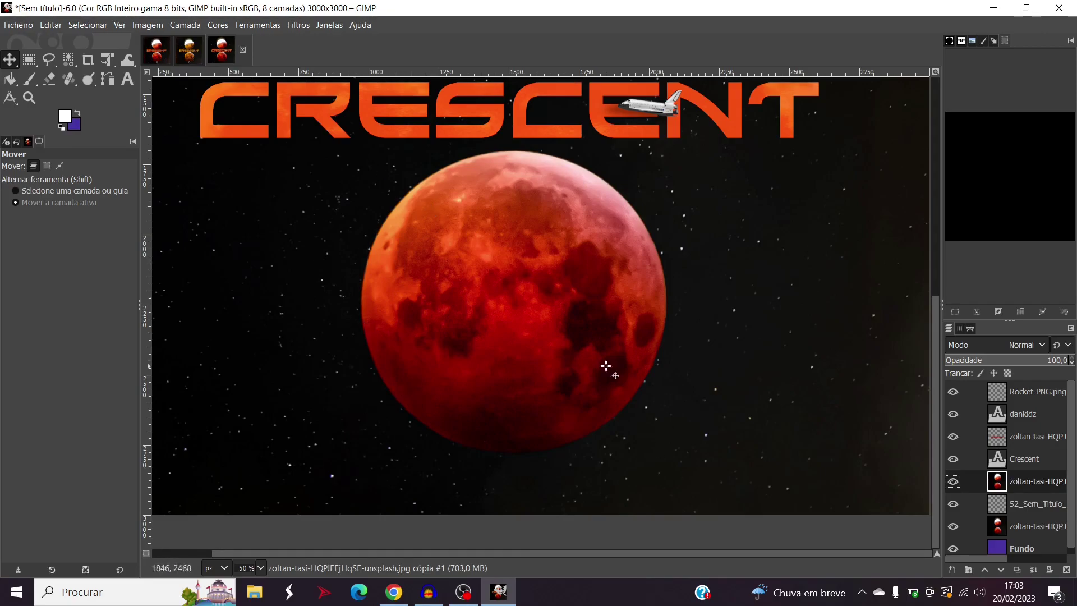
# Step: Fit an elliptical selection of about 1086 × 1074 px around the lower moon on the duplicated layer
pyautogui.rightClick(33, 63)
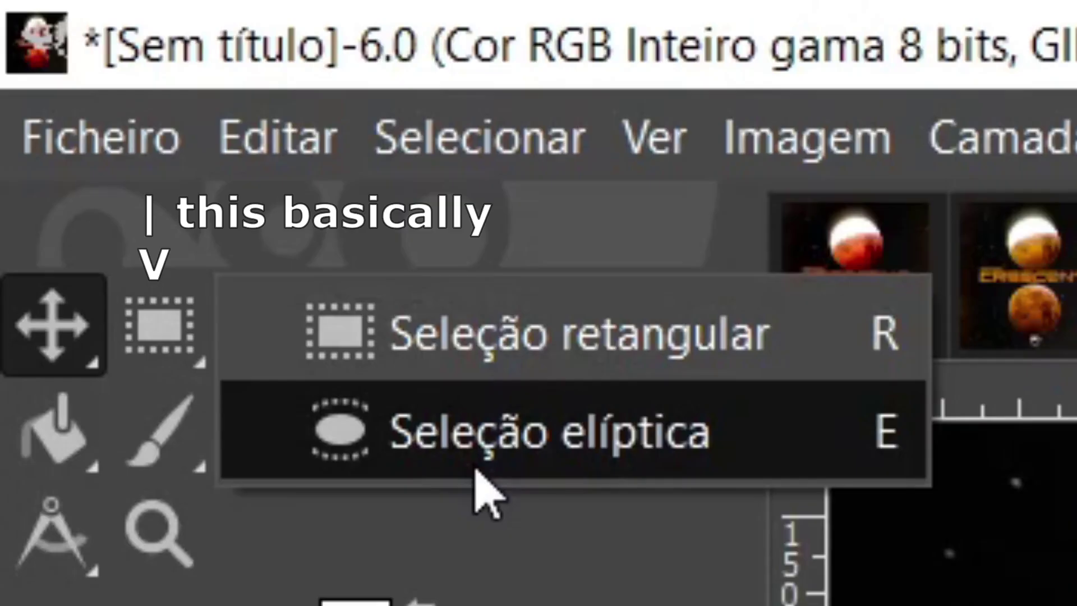
pyautogui.click(84, 83)
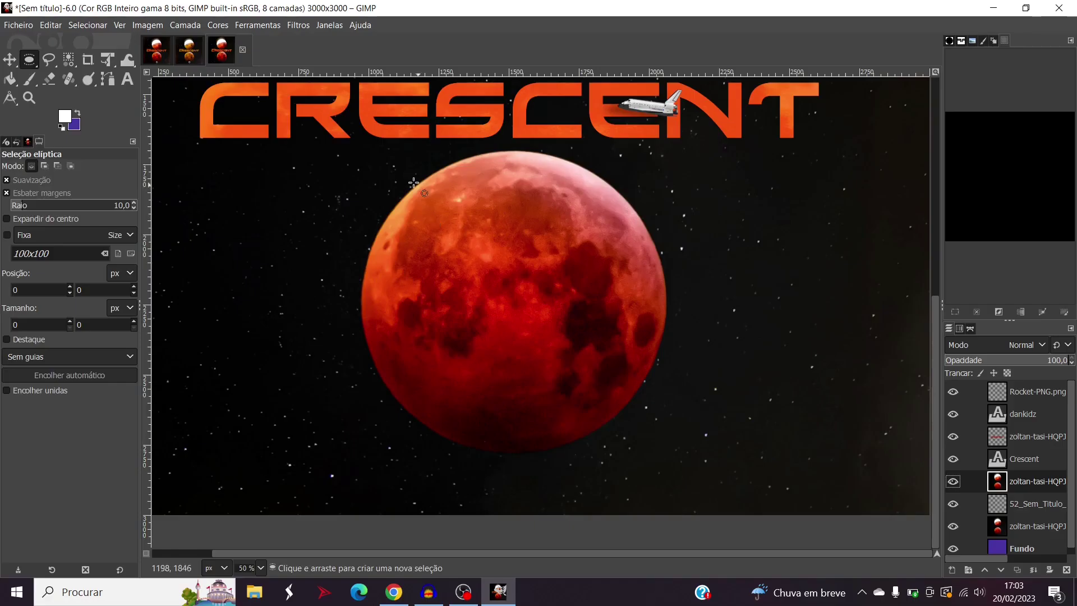
pyautogui.moveTo(363, 161); pyautogui.dragTo(663, 454)
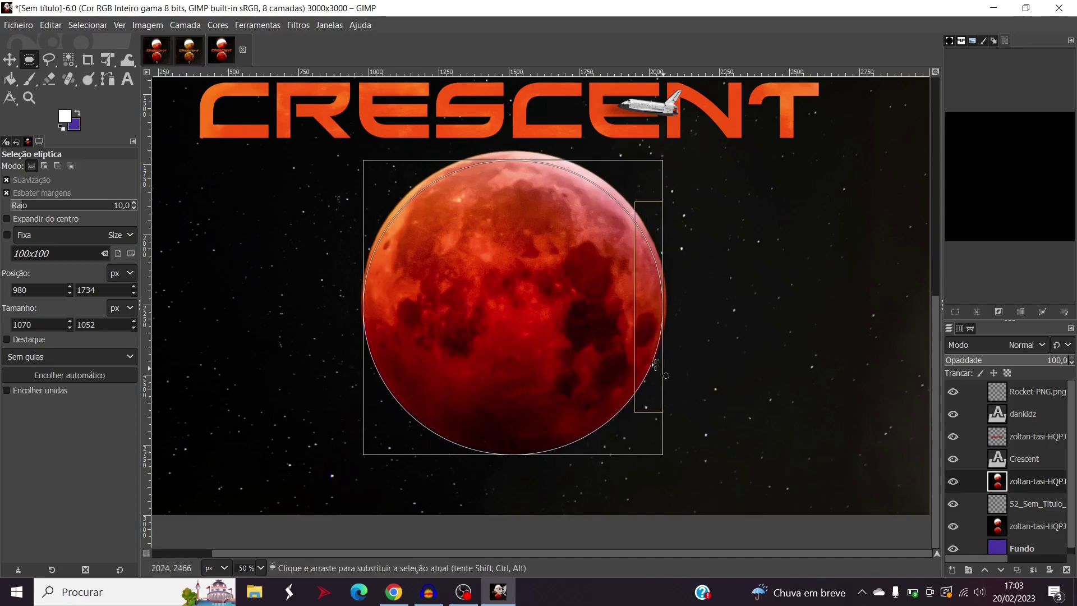
pyautogui.moveTo(651, 349); pyautogui.dragTo(654, 344)
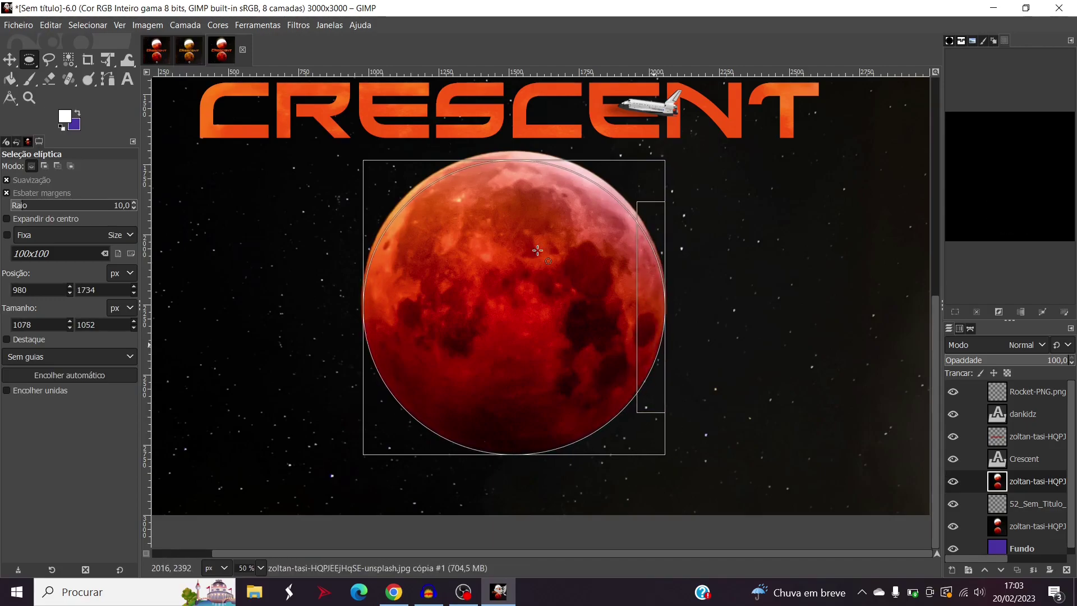
pyautogui.moveTo(522, 161); pyautogui.dragTo(522, 151)
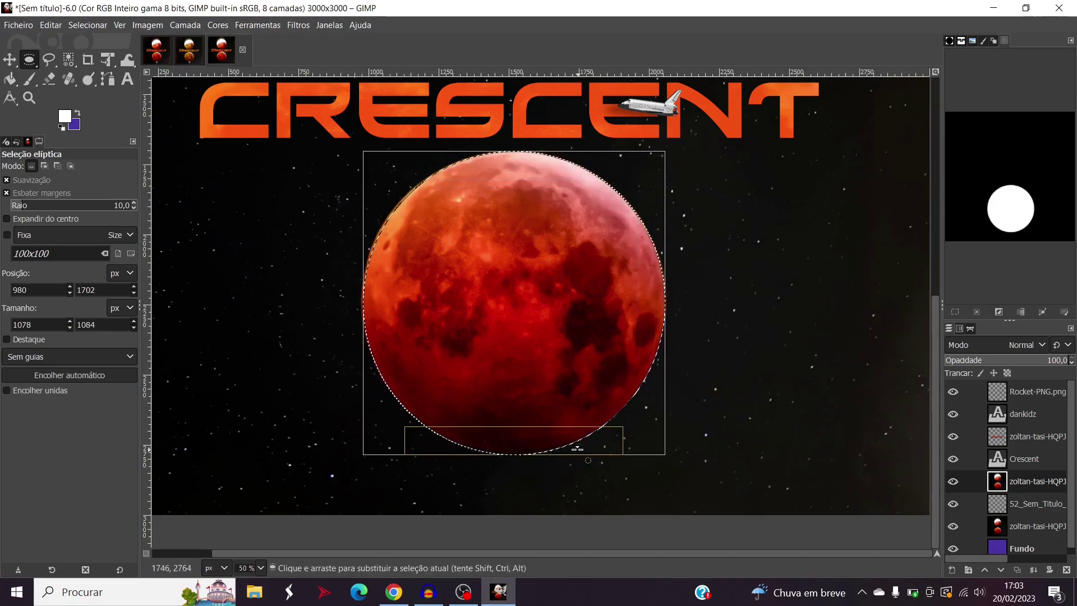
pyautogui.press('-')
# Step: Invert the selection, erase everything around the lower moon with an eraser of size 1277, deselect, and check the cutout without the original layer
pyautogui.click(92, 25)
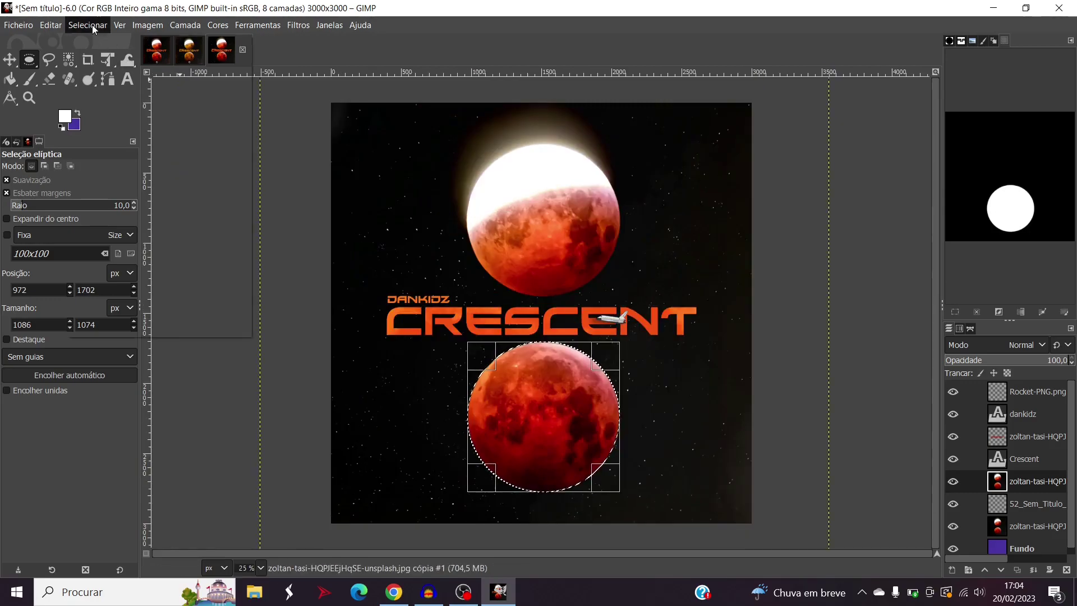
pyautogui.click(94, 73)
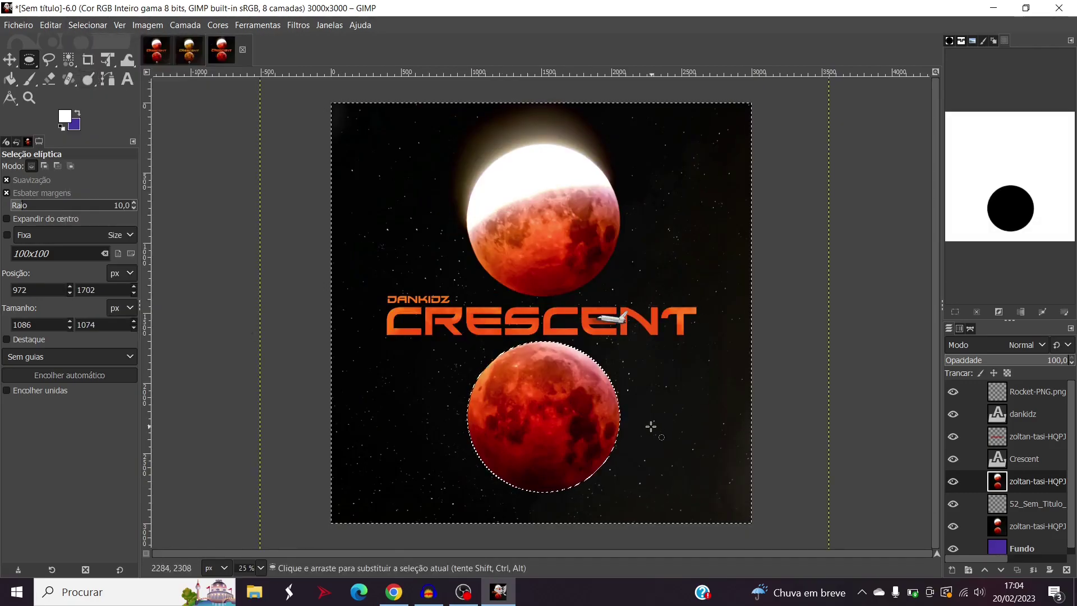
pyautogui.click(49, 79)
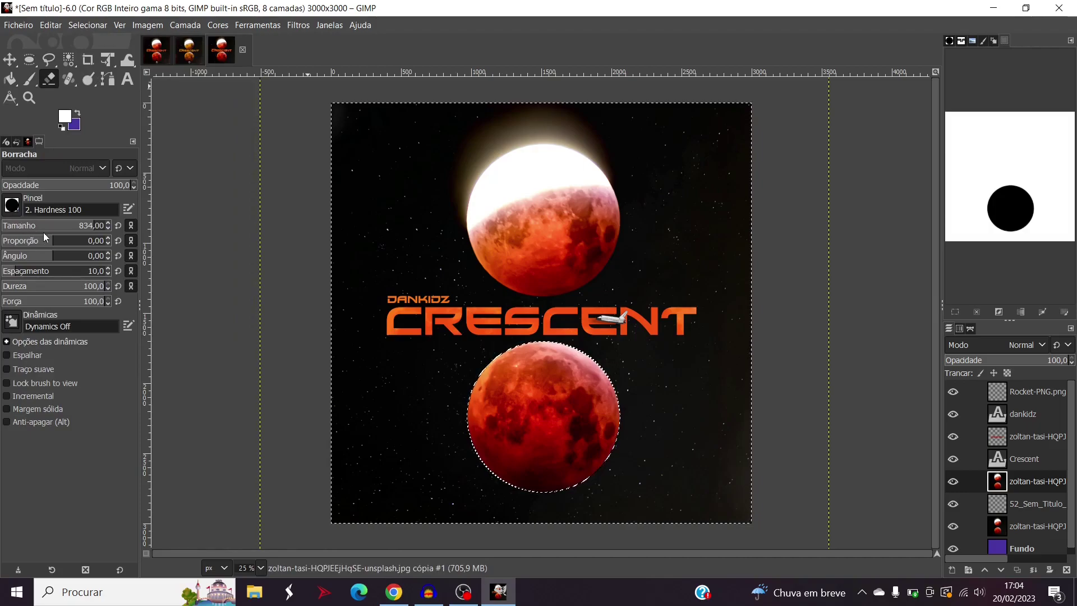
pyautogui.moveTo(48, 226); pyautogui.dragTo(101, 226)
pyautogui.click(541, 501)
pyautogui.hotkey('ctrl', 'shift', 'a')
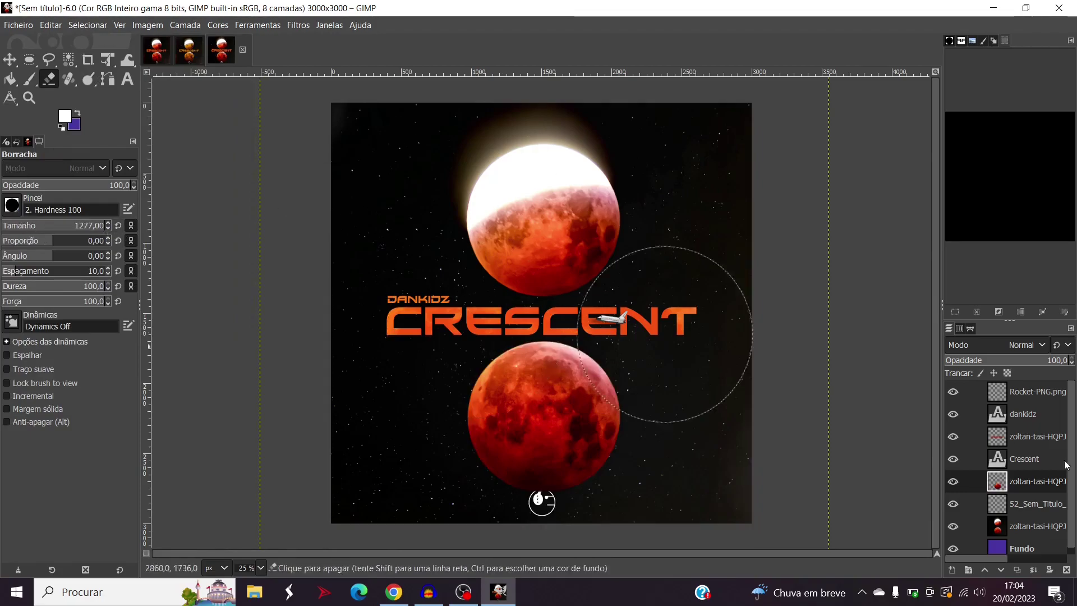
pyautogui.click(954, 527)
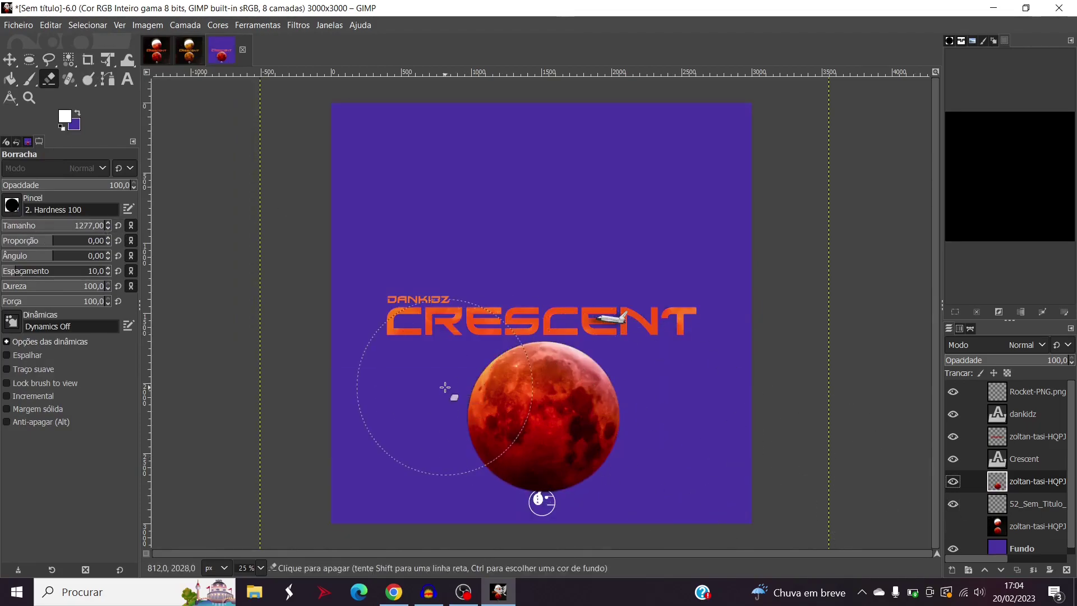
pyautogui.click(954, 526)
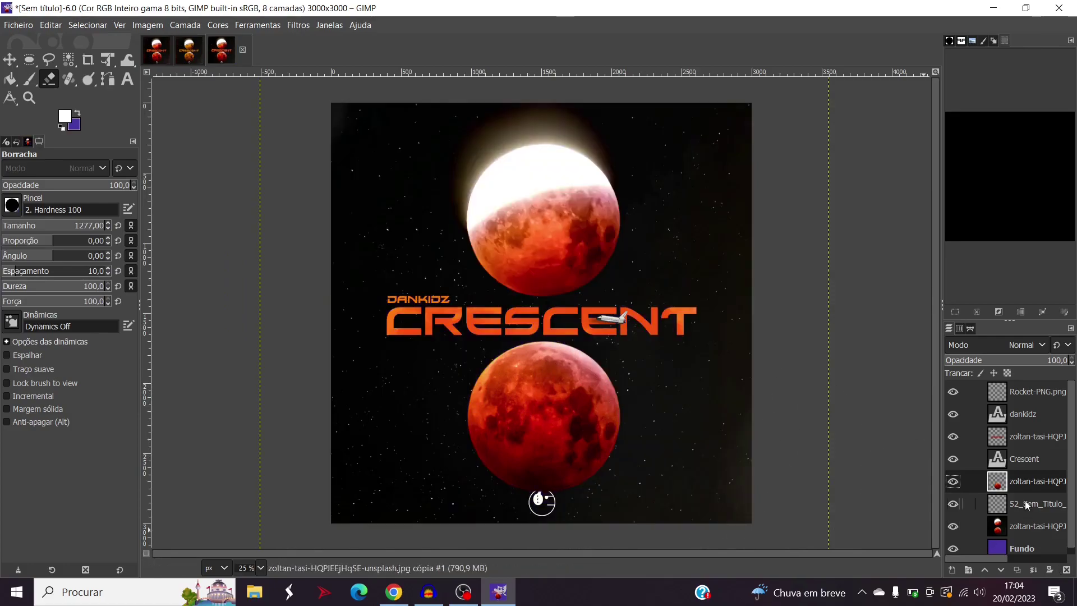
# Step: Crop only the moon cutout layer to a 1236 × 1180 px area around the lower moon
pyautogui.click(88, 60)
pyautogui.moveTo(457, 335); pyautogui.dragTo(629, 499)
pyautogui.press('Return')
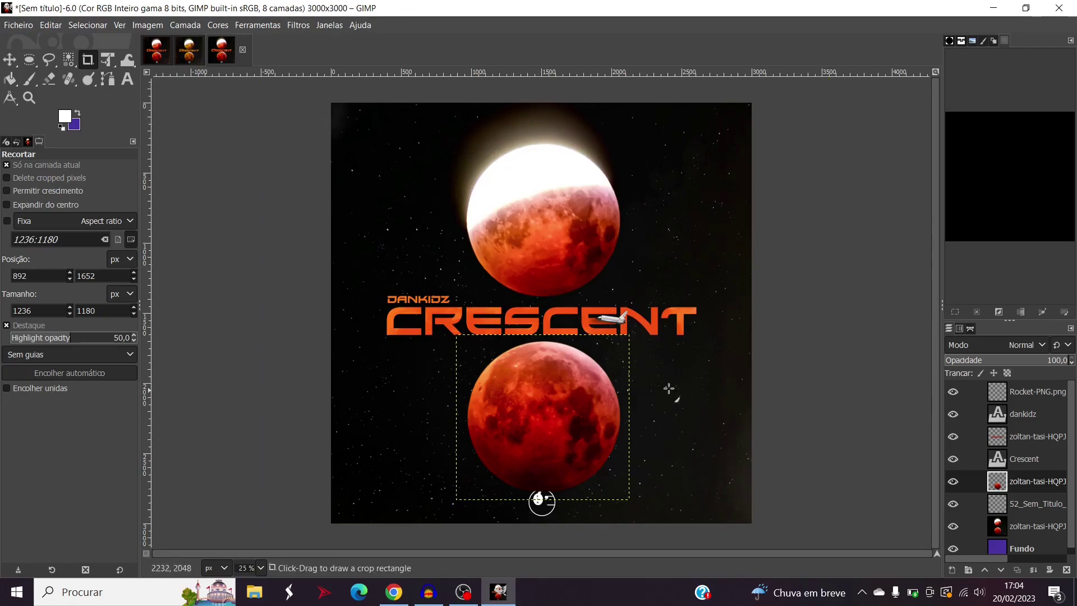
pyautogui.click(1032, 526)
pyautogui.scroll(-3, 697, 302)
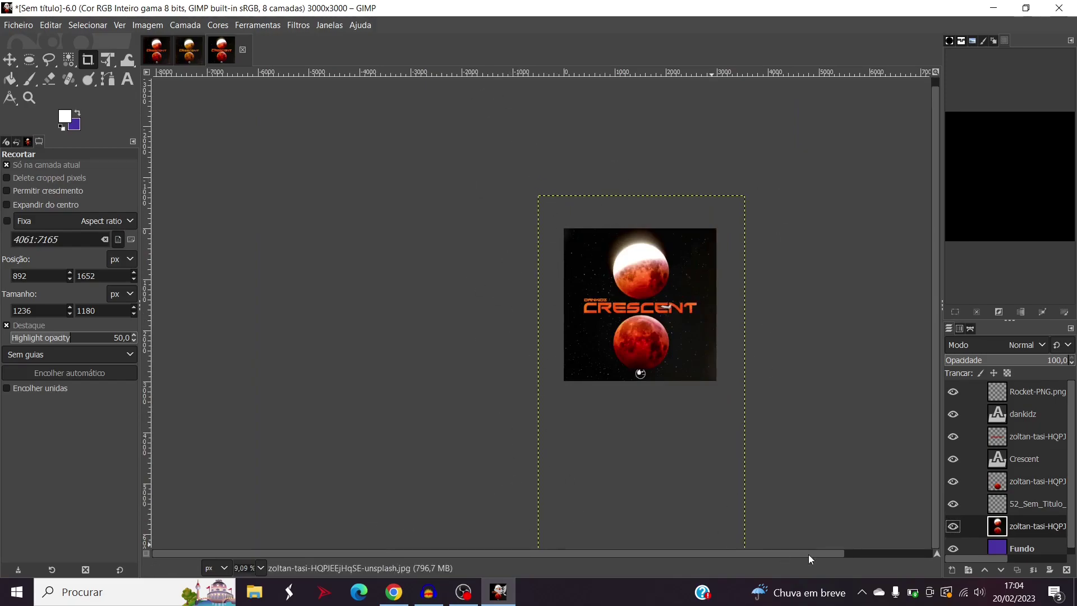
# Step: Start a Sombra projetada drop shadow on the moon cutout layer, with unlinked offsets of X 0 and Y 25.548
pyautogui.click(1036, 479)
pyautogui.scroll(3, 650, 326)
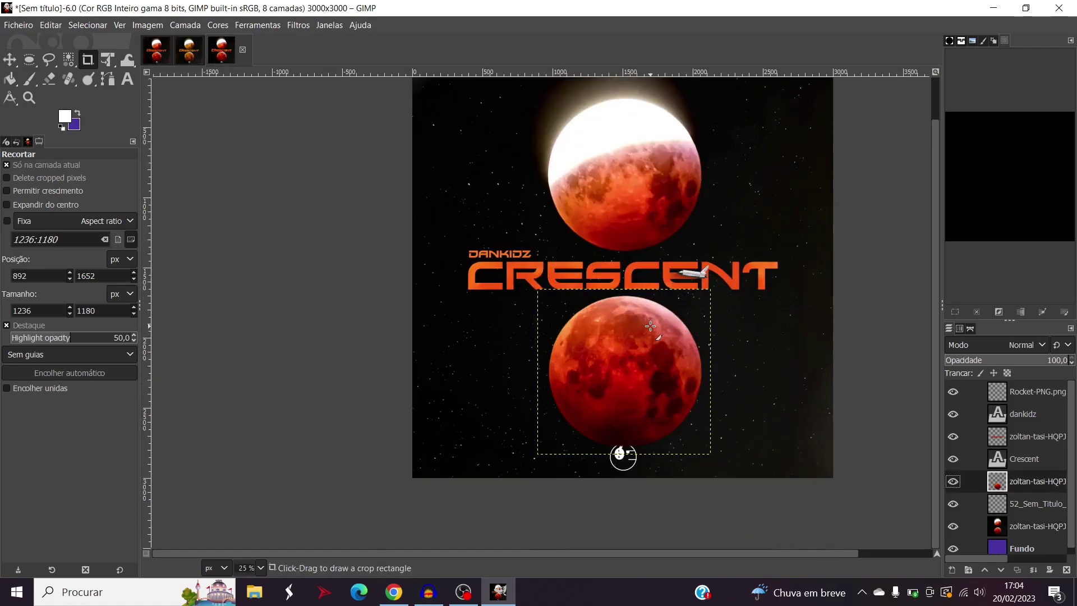
pyautogui.scroll(1, 650, 326)
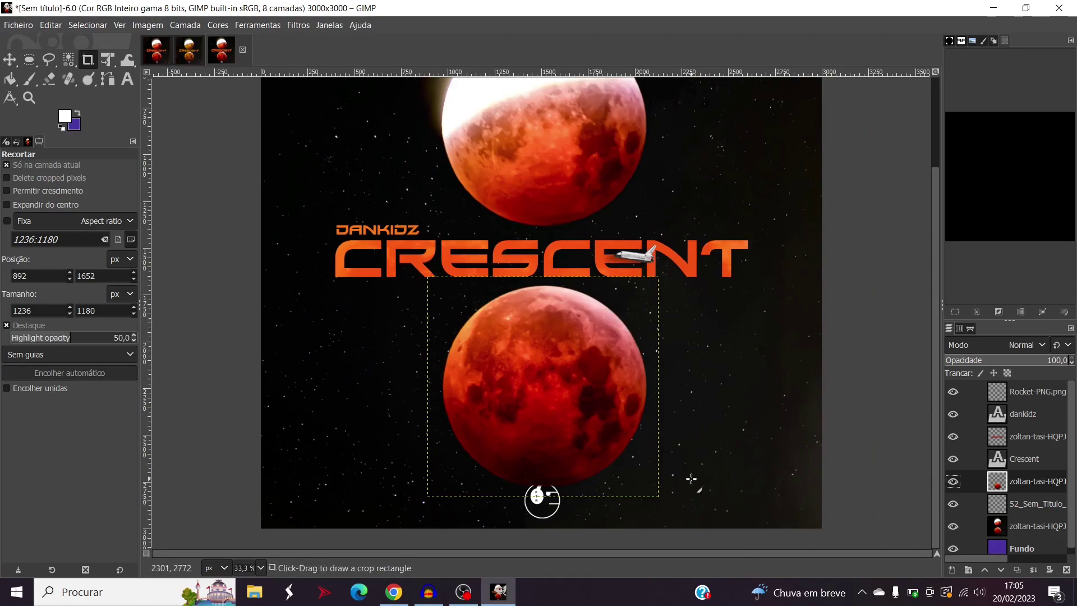
pyautogui.click(257, 25)
pyautogui.moveTo(298, 24)
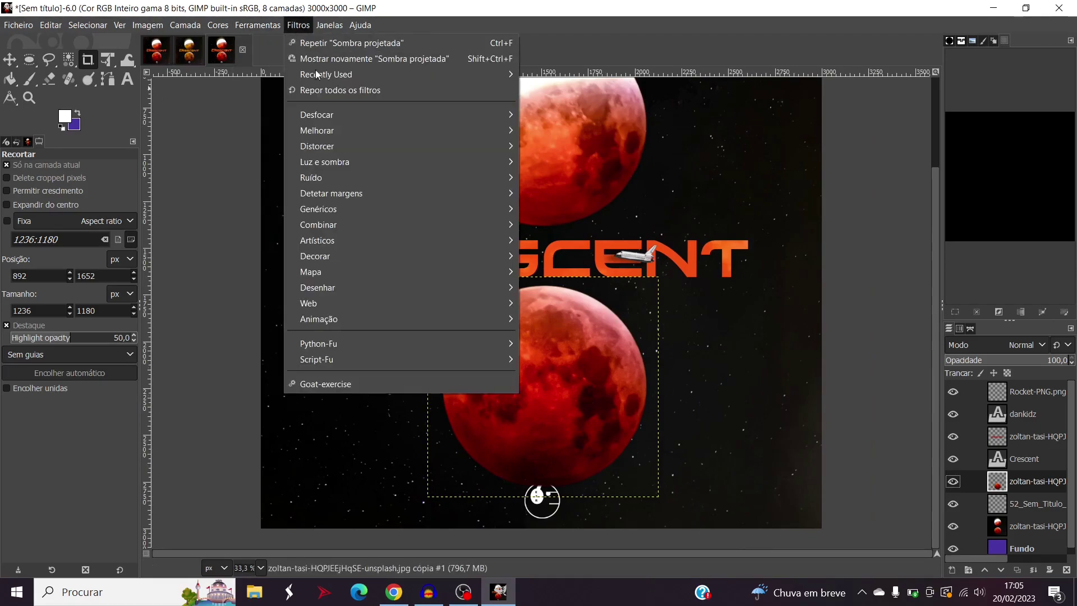
pyautogui.moveTo(352, 162)
pyautogui.click(587, 268)
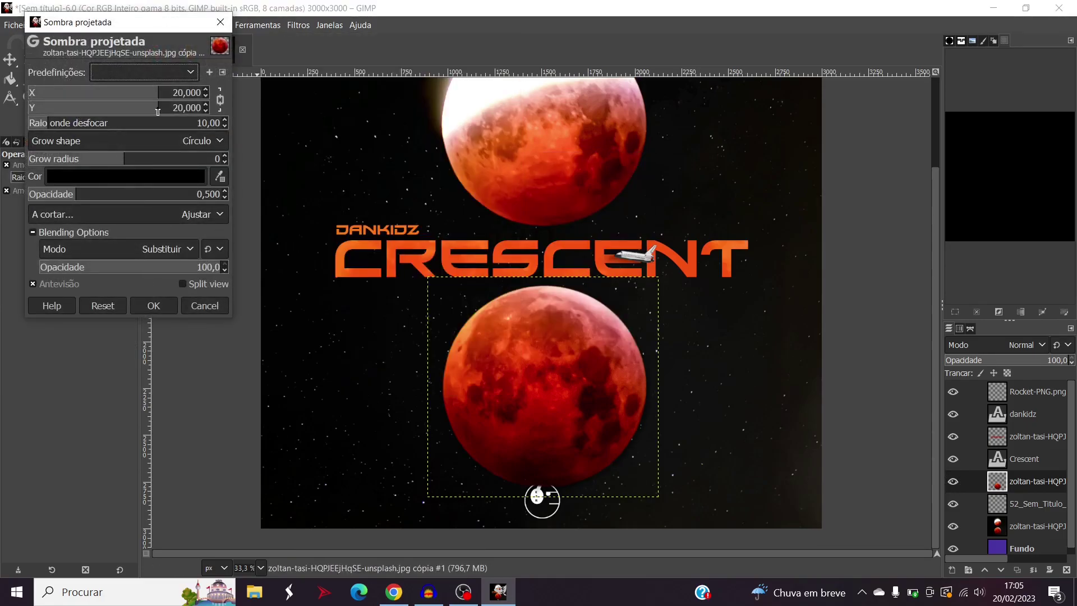
pyautogui.click(206, 96)
pyautogui.moveTo(161, 111); pyautogui.dragTo(221, 122)
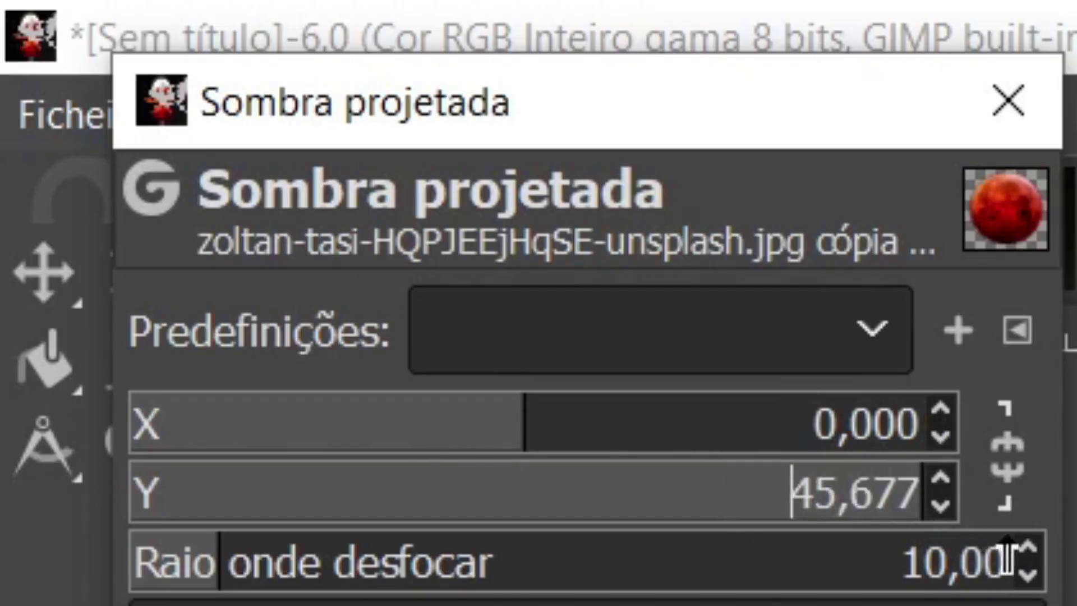
pyautogui.moveTo(1009, 561); pyautogui.dragTo(775, 494)
# Step: Set the moon shadow's blur radius to about 26.37, raise its opacity above 0.570 and apply the filter
pyautogui.click(425, 605)
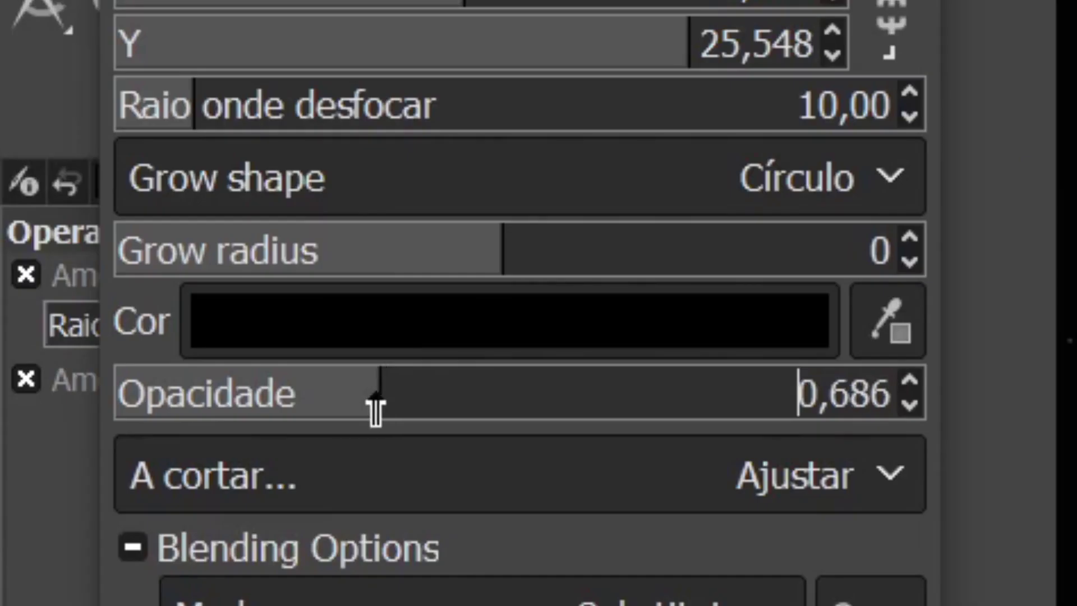
pyautogui.moveTo(376, 410); pyautogui.dragTo(337, 414)
pyautogui.moveTo(221, 109); pyautogui.dragTo(269, 155)
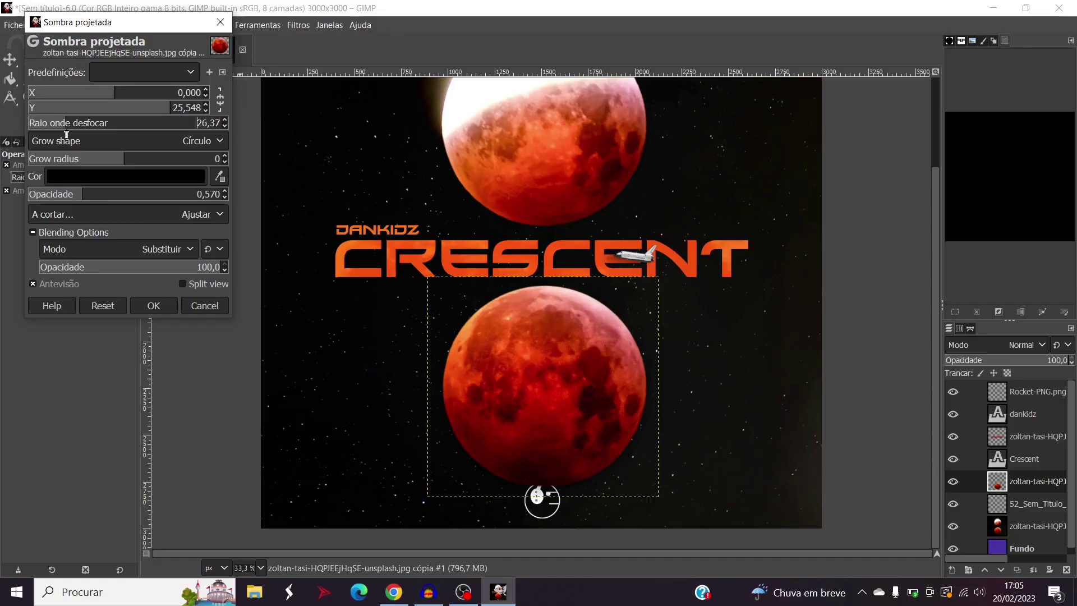
pyautogui.moveTo(83, 193); pyautogui.dragTo(142, 206)
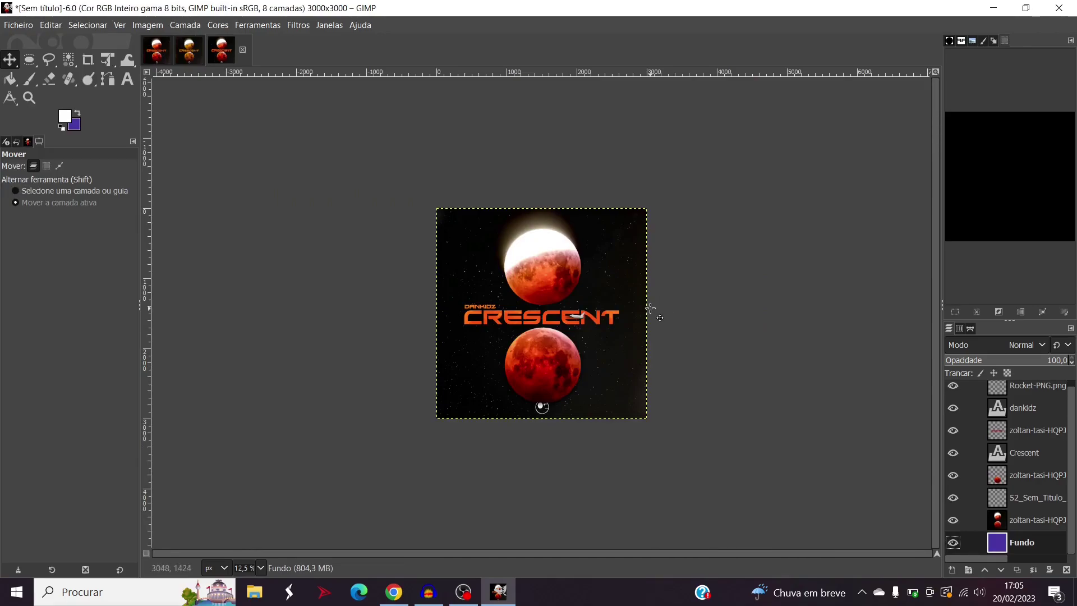
# Step: Import 928a8e400a591dd1bf545dbd24c639ad.jpg from Downloads as a new layer at the top of the layer stack
pyautogui.scroll(1, 651, 309)
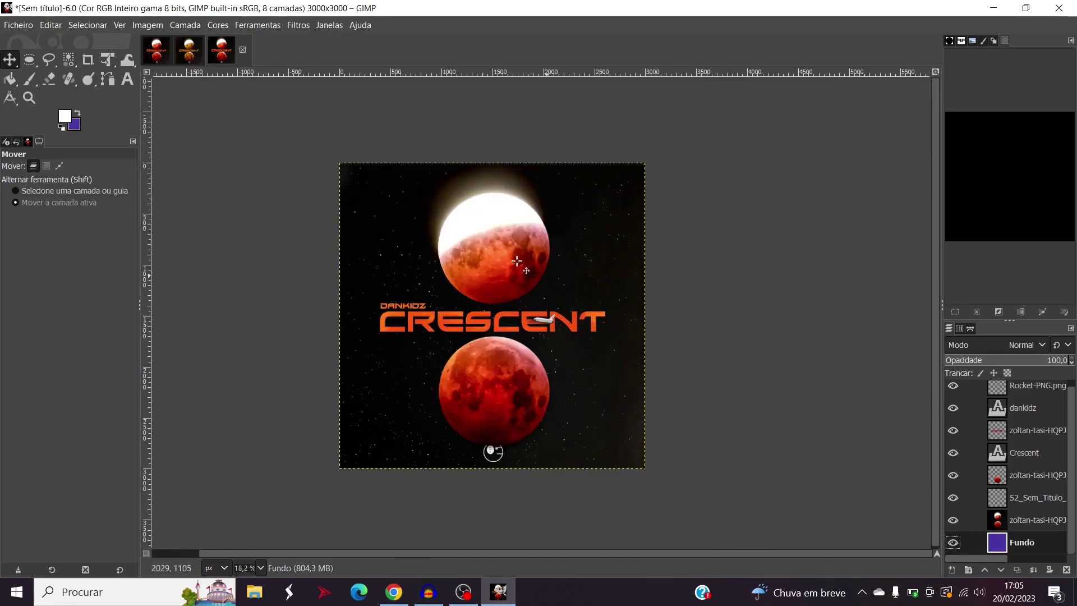
pyautogui.click(20, 26)
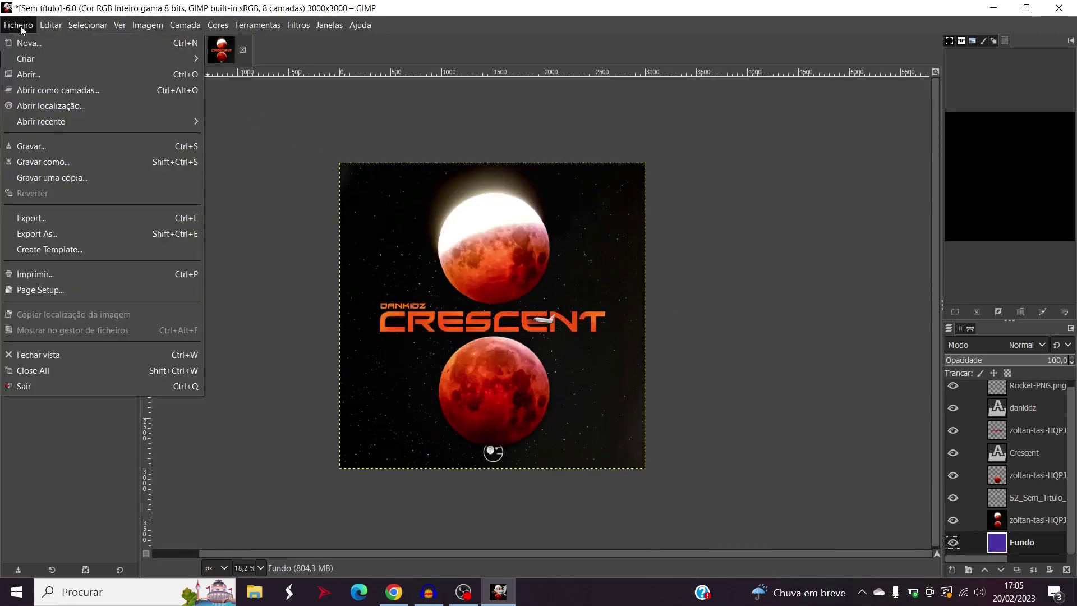
pyautogui.click(38, 91)
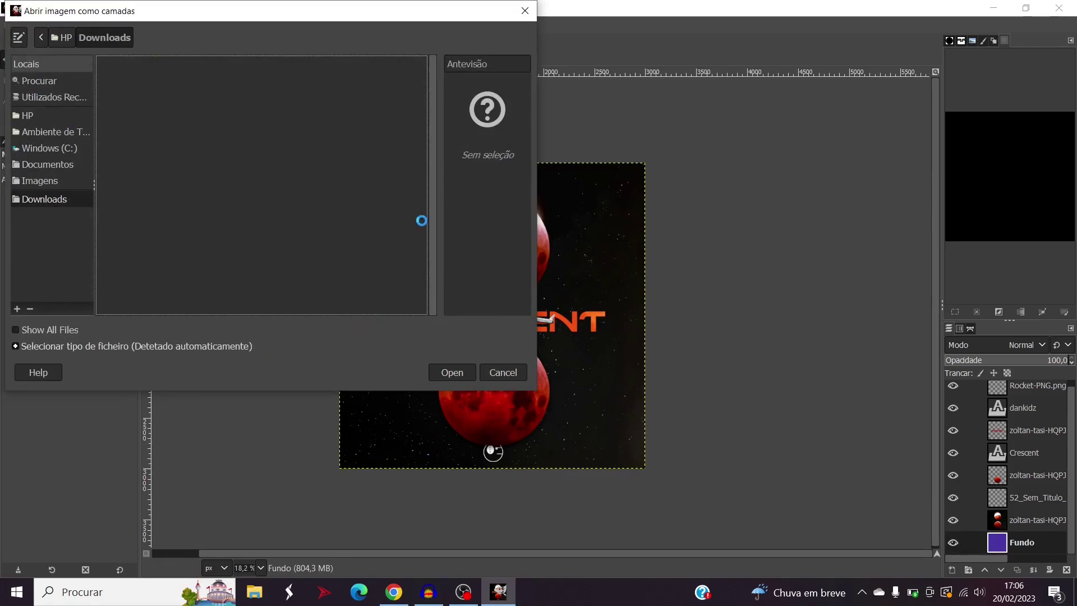
pyautogui.click(420, 210)
pyautogui.moveTo(435, 366); pyautogui.dragTo(1036, 391)
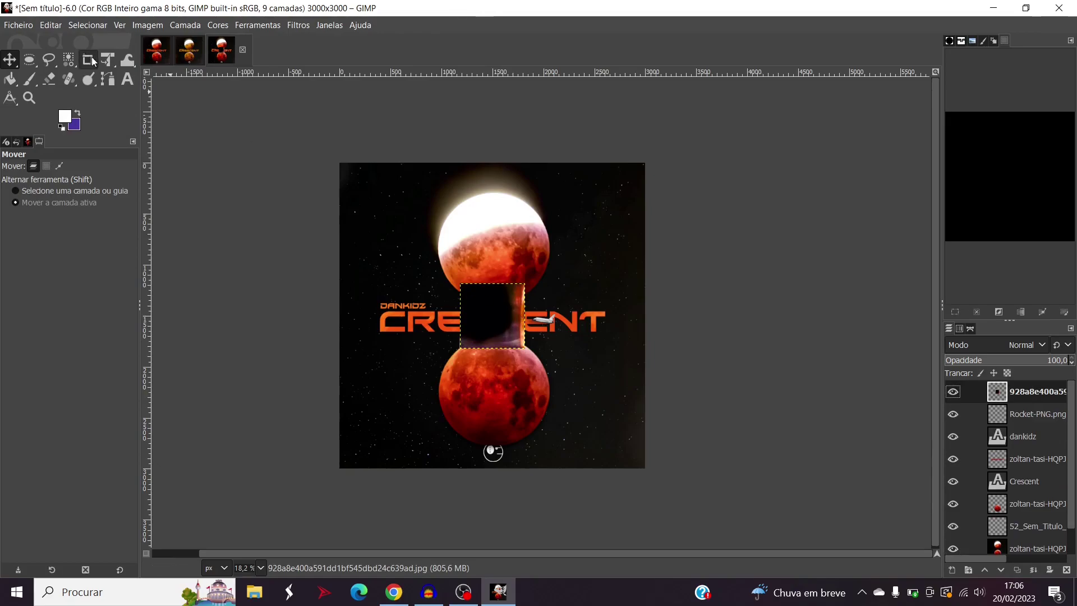
# Step: Set the imported overlay layer's blend mode to Ecrã and scale and position it to cover the whole canvas
pyautogui.click(108, 59)
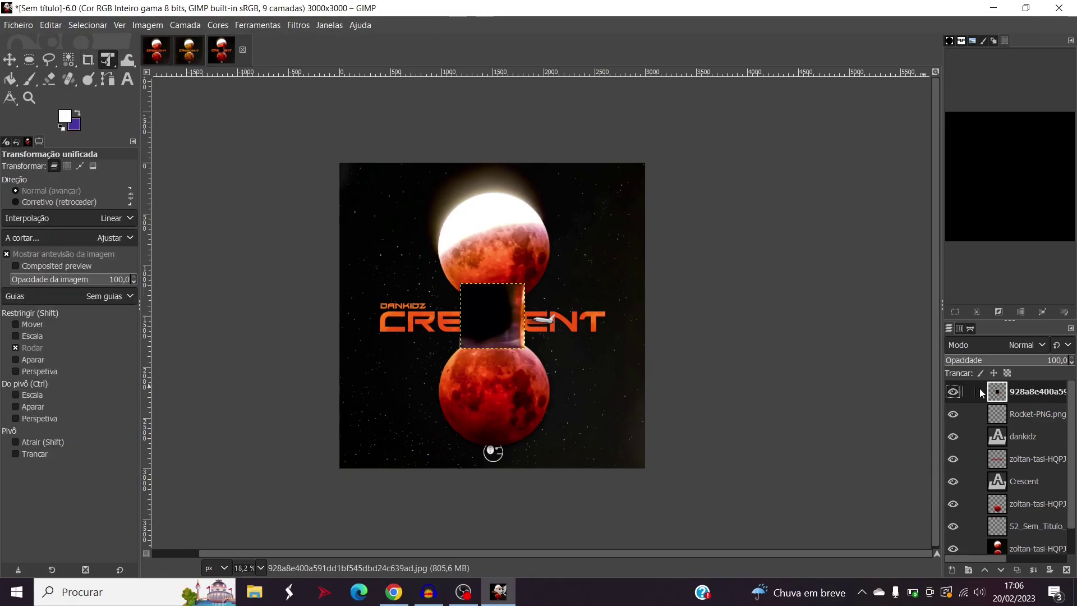
pyautogui.click(1025, 345)
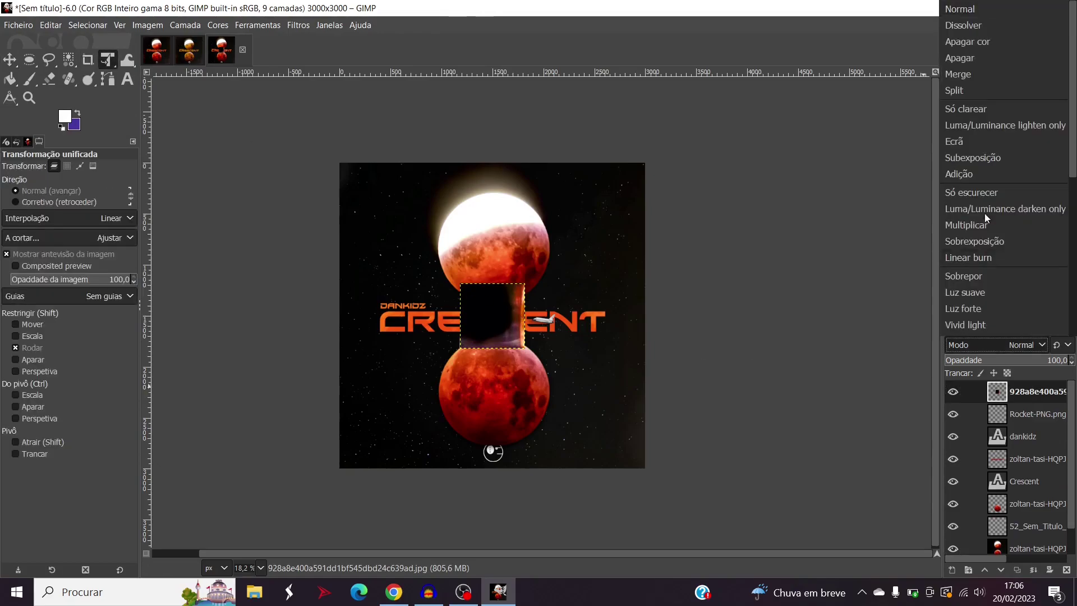
pyautogui.click(969, 146)
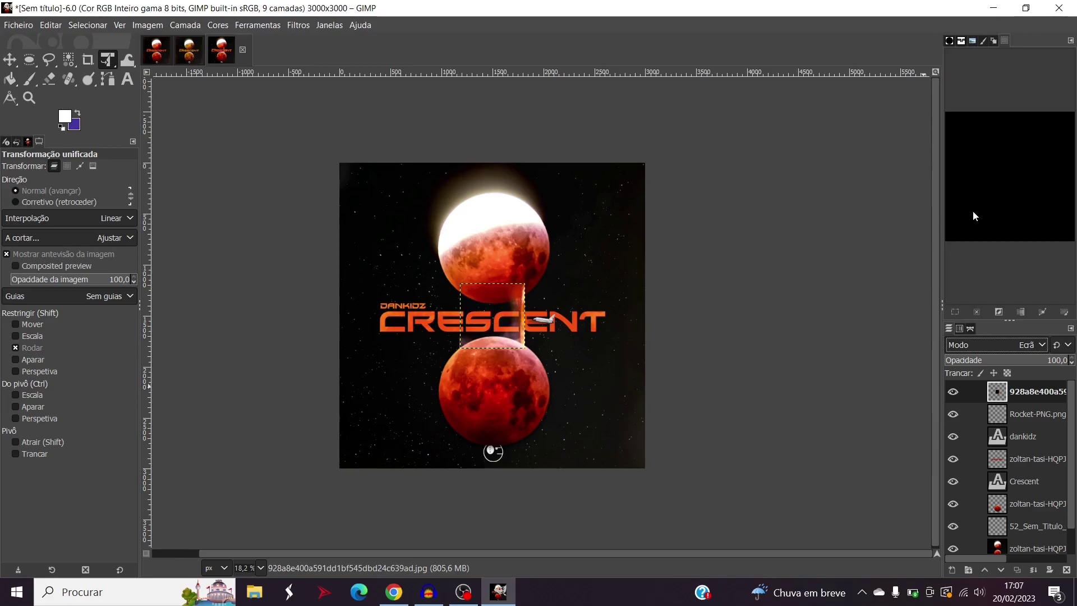
pyautogui.moveTo(460, 283); pyautogui.dragTo(339, 149)
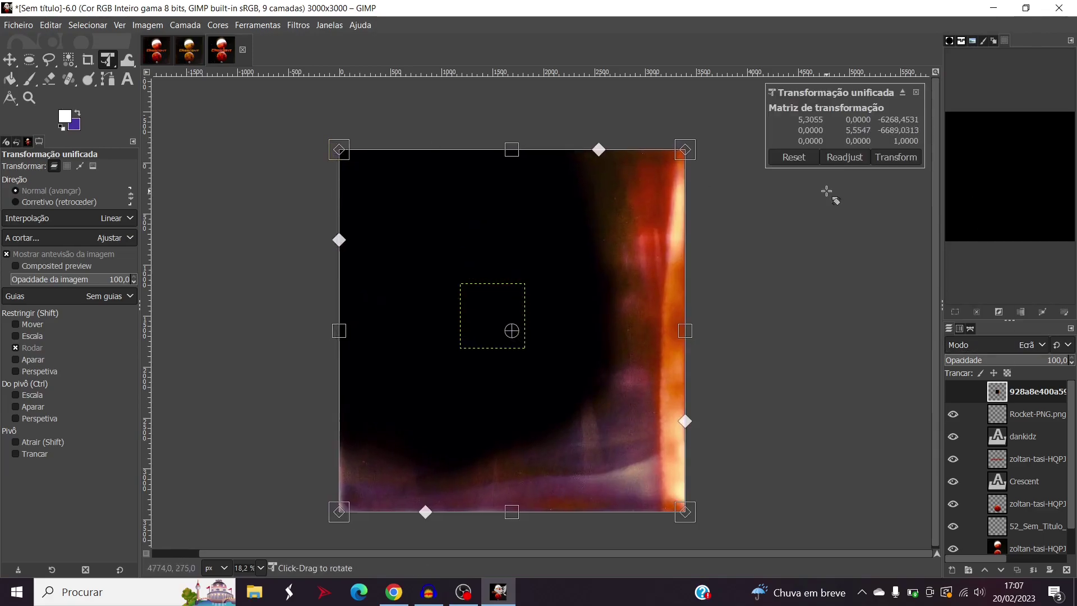
pyautogui.click(906, 162)
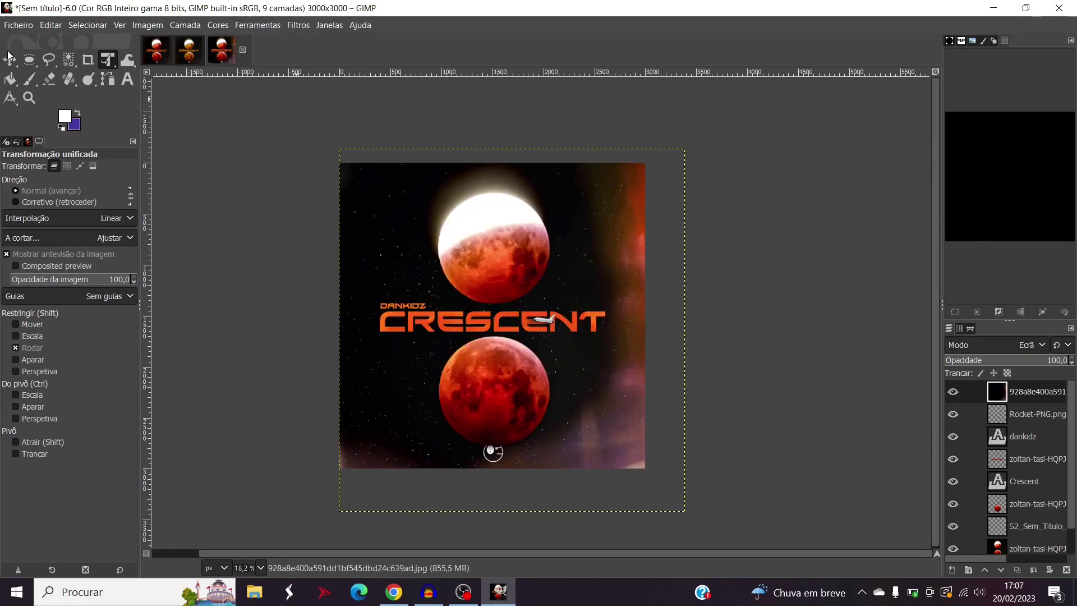
pyautogui.press('m')
pyautogui.moveTo(600, 463); pyautogui.dragTo(630, 481)
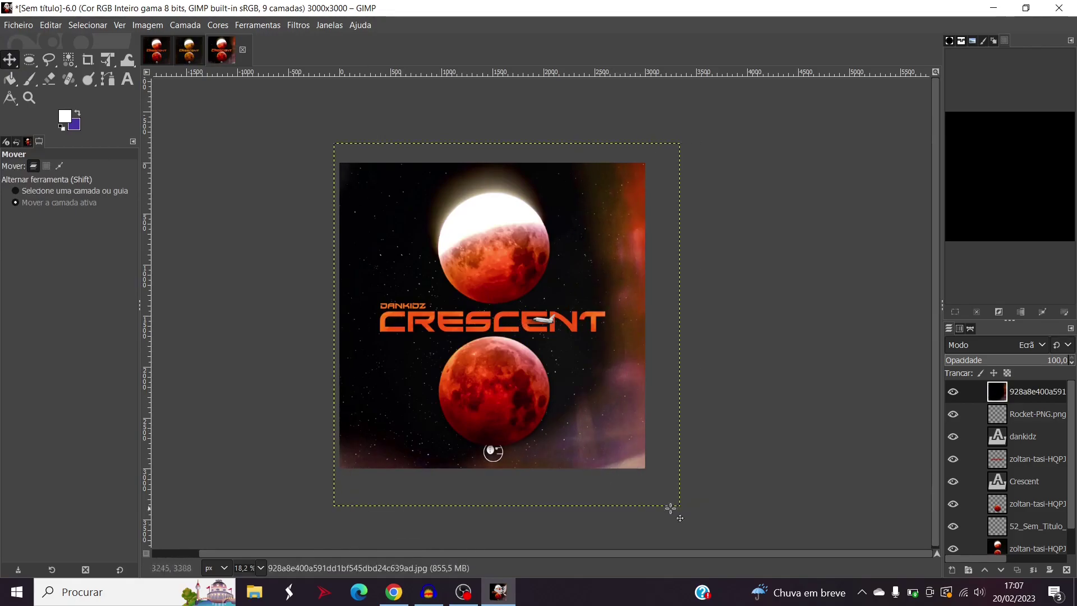
# Step: Enlarge the overlay layer well beyond all canvas edges with a unified transform, scaling about 1.32 in width and 1.18 in height
pyautogui.click(108, 60)
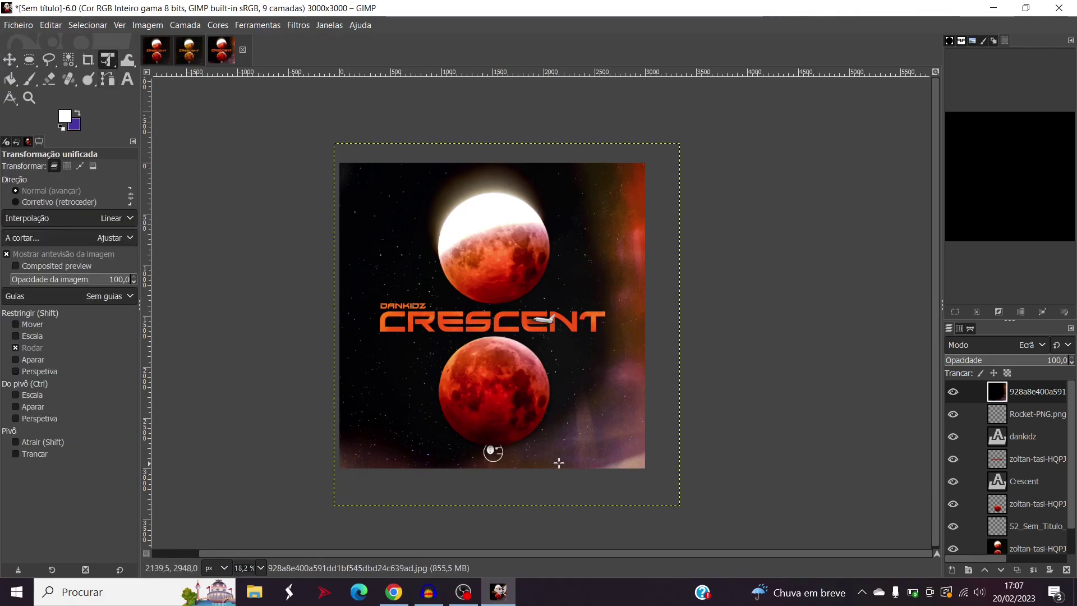
pyautogui.click(551, 376)
pyautogui.moveTo(685, 511); pyautogui.dragTo(725, 547)
pyautogui.moveTo(522, 147); pyautogui.dragTo(524, 117)
pyautogui.moveTo(334, 327); pyautogui.dragTo(265, 327)
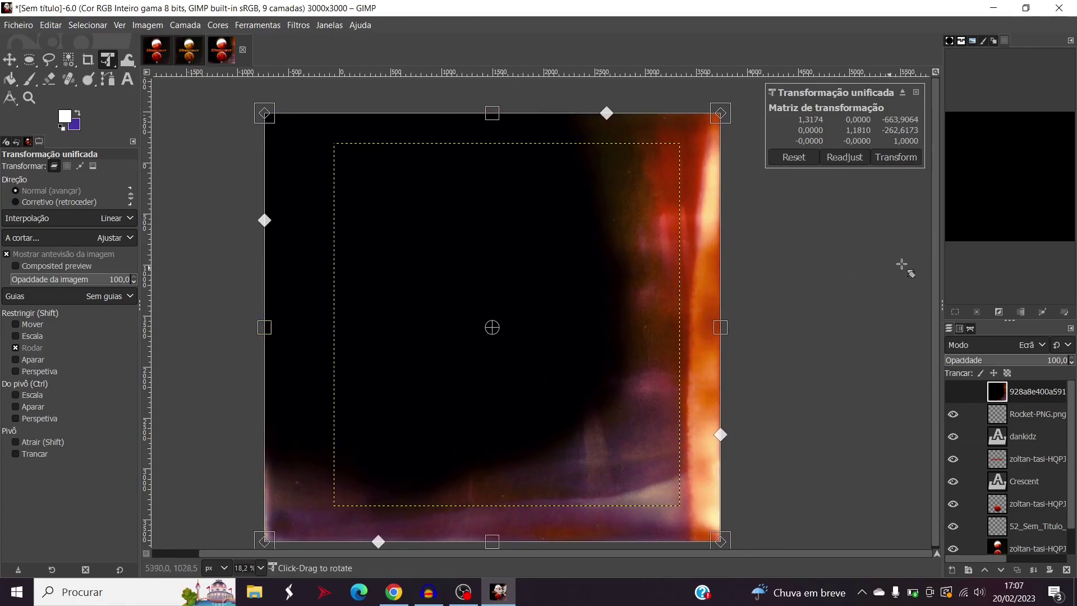
pyautogui.click(884, 161)
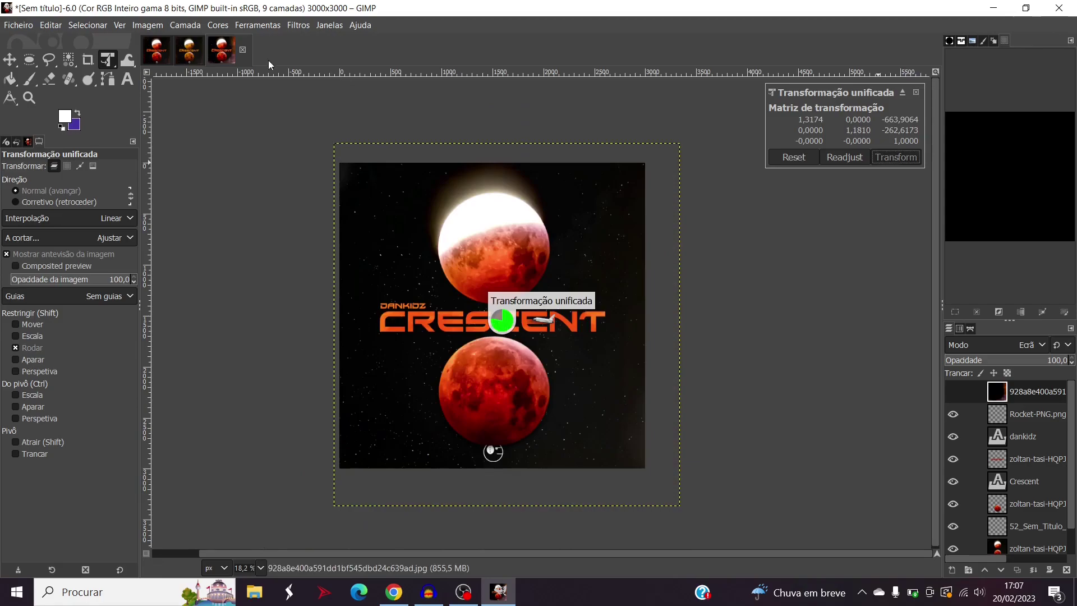
# Step: Shift the enlarged overlay layer slightly up and to the left and lower its opacity to 10.4
pyautogui.click(10, 60)
pyautogui.moveTo(628, 400); pyautogui.dragTo(628, 364)
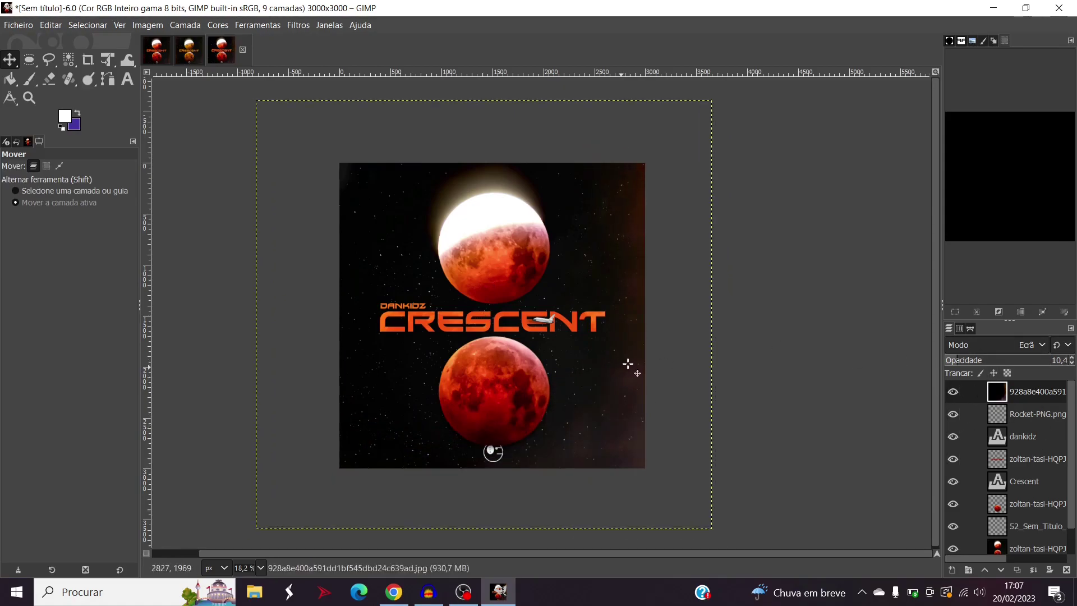
# Step: Duplicate the overlay layer and rotate the copy by 180 degrees
pyautogui.hotkey('ctrl', 'shift', 'd')
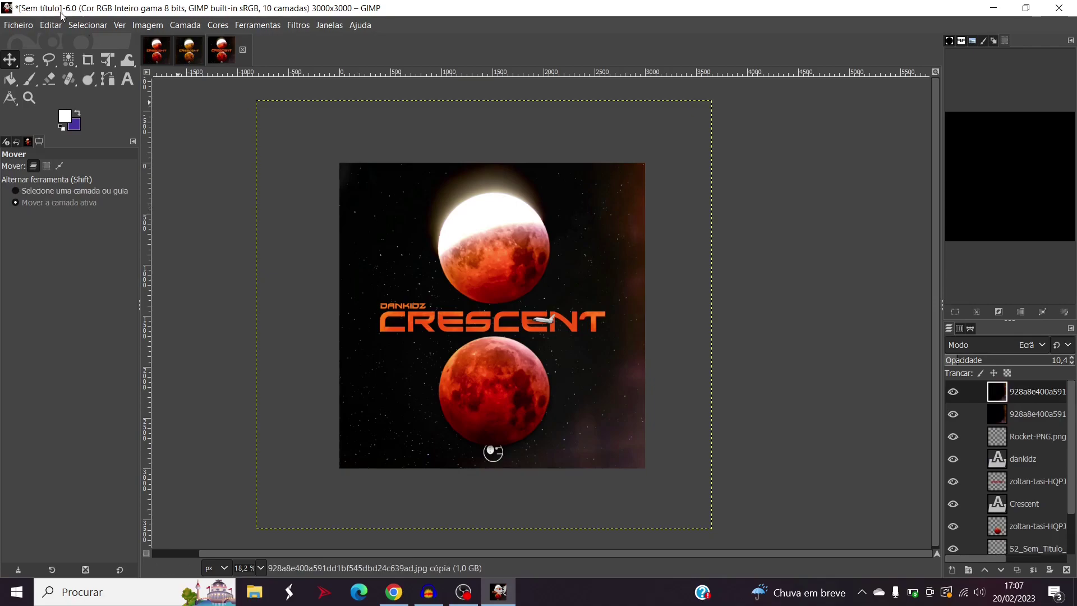
pyautogui.click(108, 59)
pyautogui.click(617, 256)
pyautogui.moveTo(429, 22); pyautogui.dragTo(241, 445)
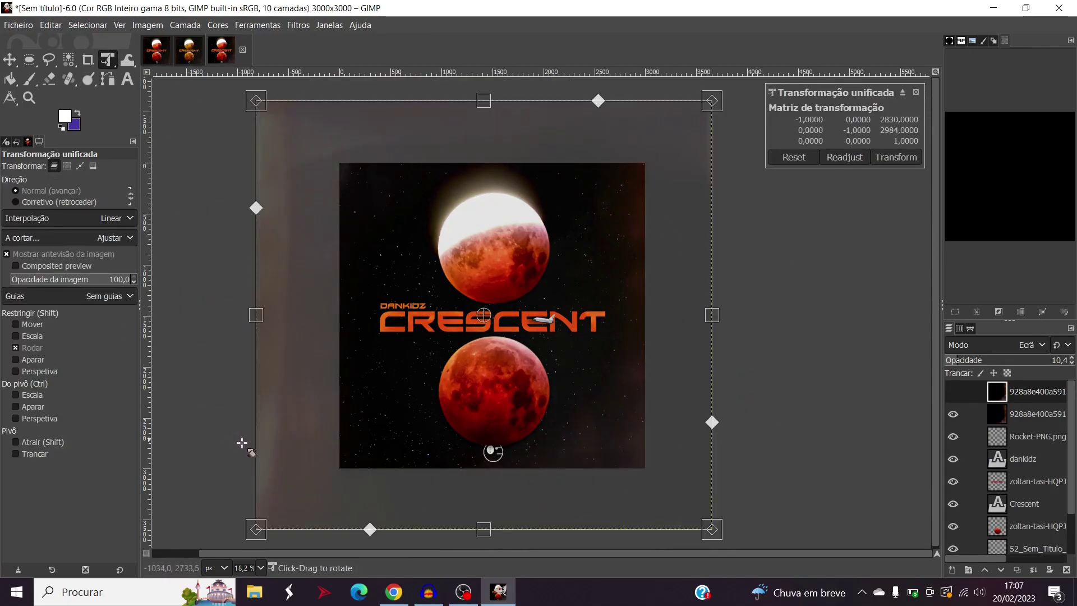
pyautogui.click(896, 158)
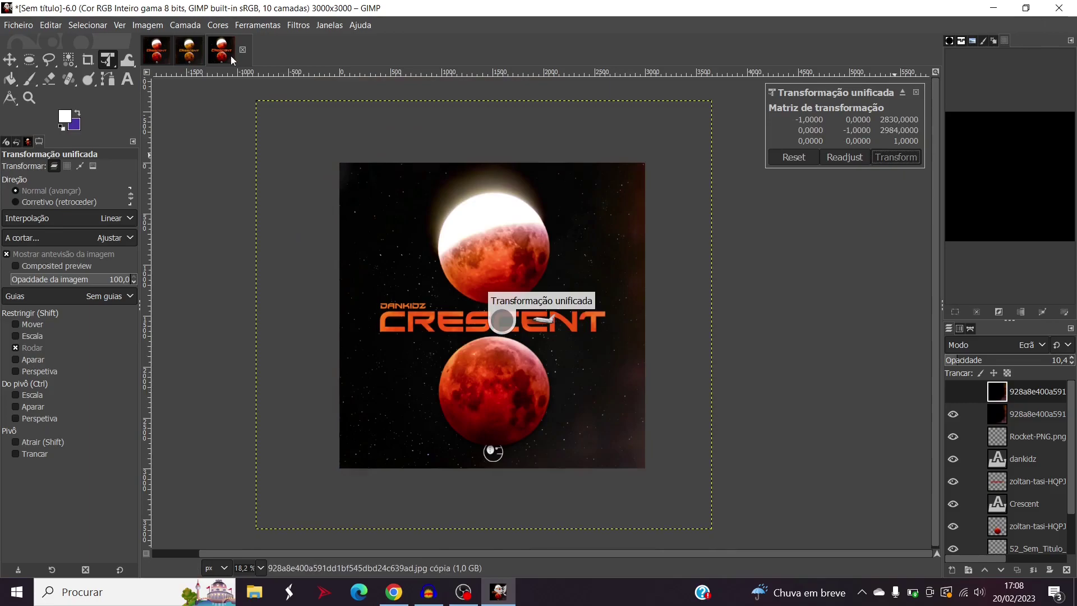
# Step: Move the rotated overlay copy down and to the right so it tints the cover's left side, and select the Fundo layer
pyautogui.click(10, 59)
pyautogui.moveTo(376, 254); pyautogui.dragTo(348, 275)
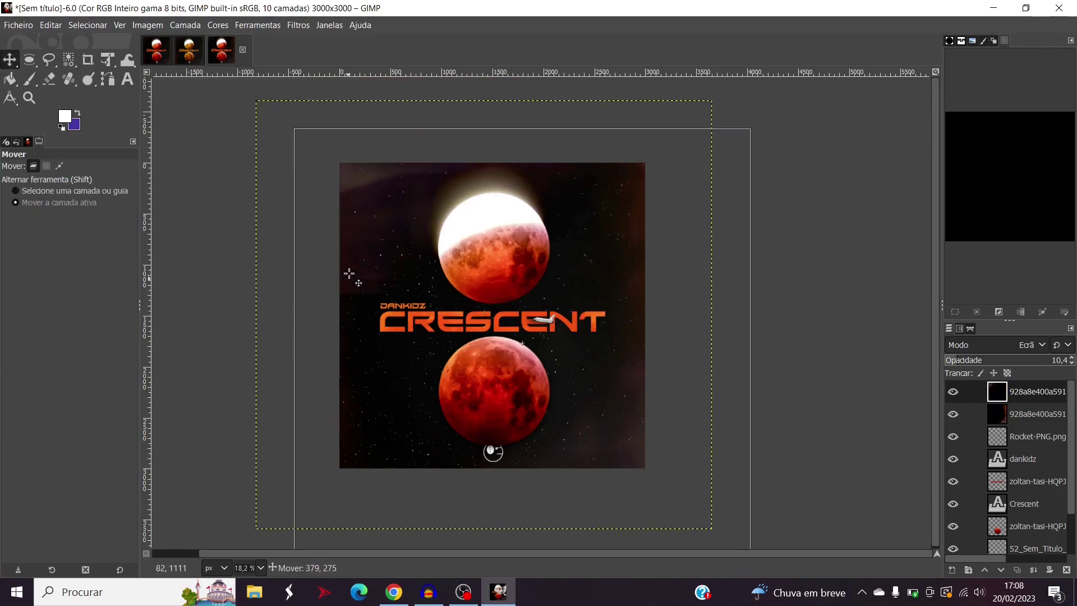
pyautogui.scroll(-2, 1025, 539)
pyautogui.click(1028, 549)
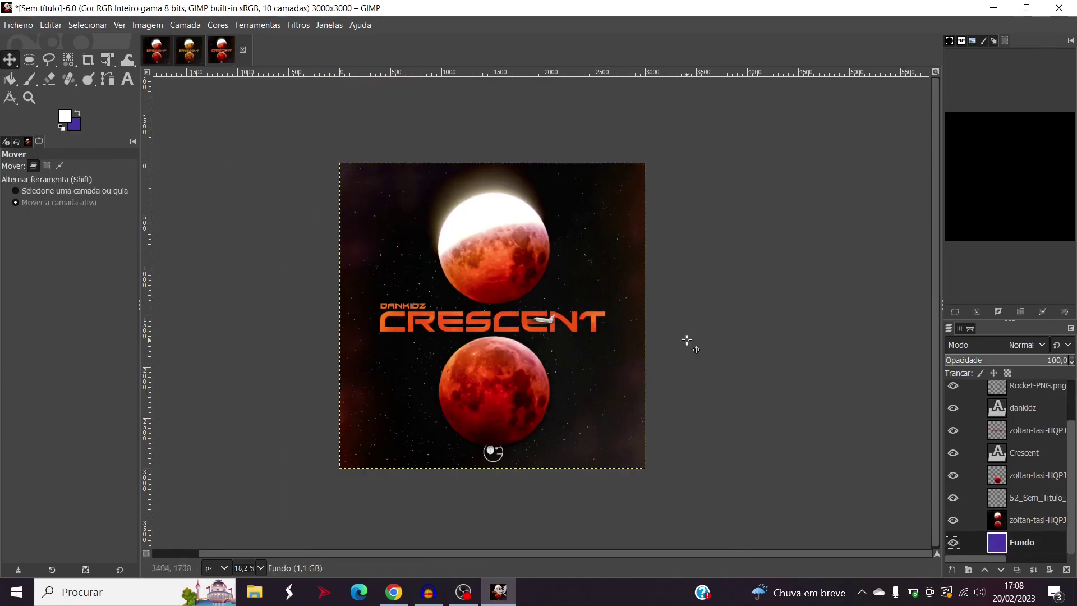
# Step: Compare the recreated cover with the original crescentidea1.xcf image
pyautogui.click(157, 50)
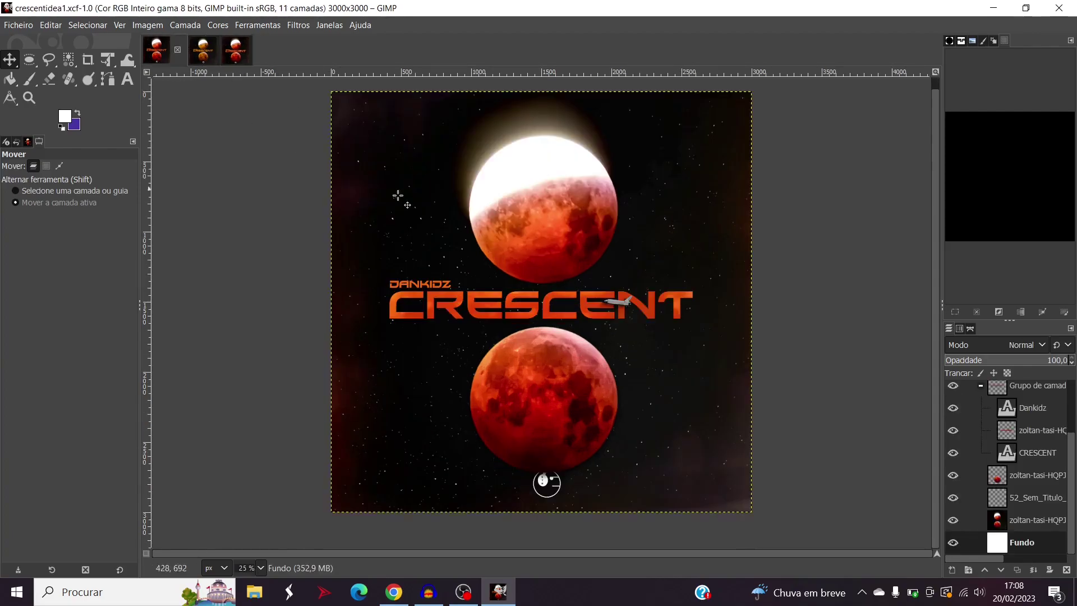
pyautogui.keyDown('ctrl'); pyautogui.scroll(-2, 406, 206); pyautogui.keyUp('ctrl')
pyautogui.click(235, 49)
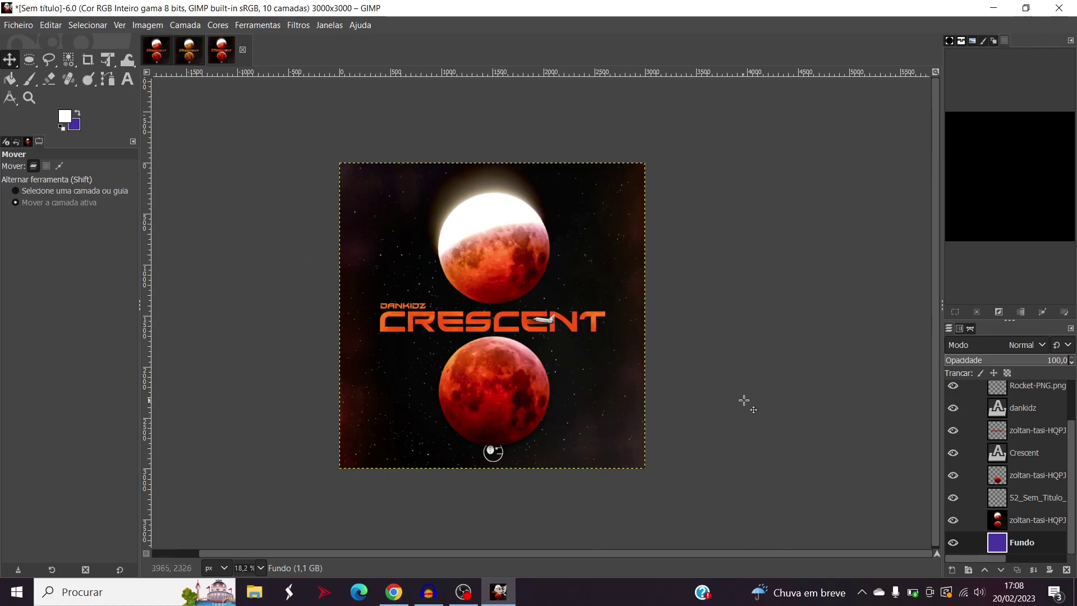
# Step: Try a negative Matiz shift with Hue-Chroma on the crescentidea1a image
pyautogui.hotkey('ctrl', 'pageup')
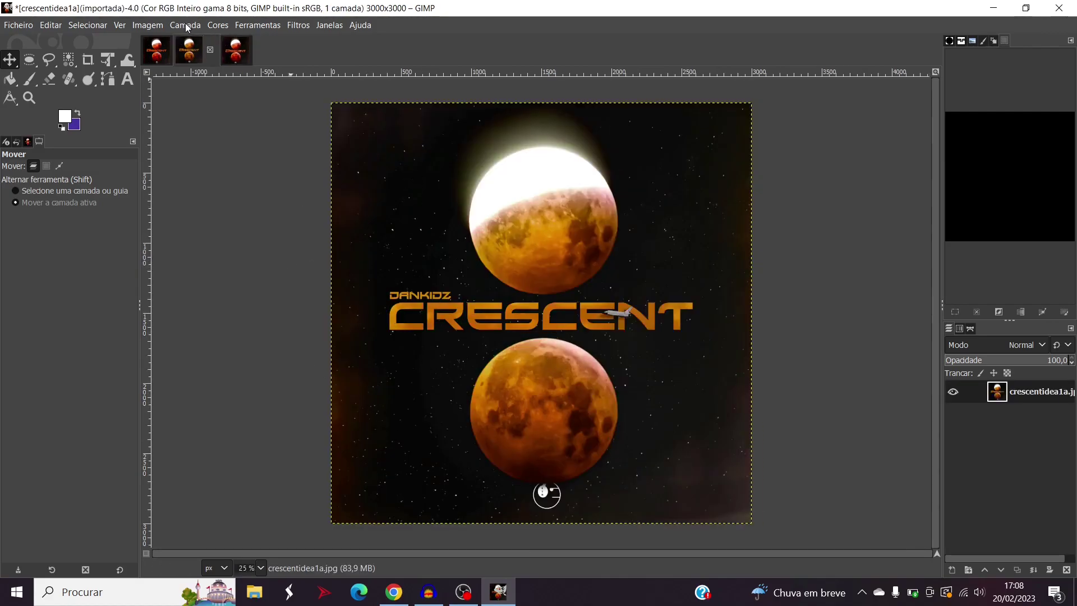
pyautogui.click(218, 24)
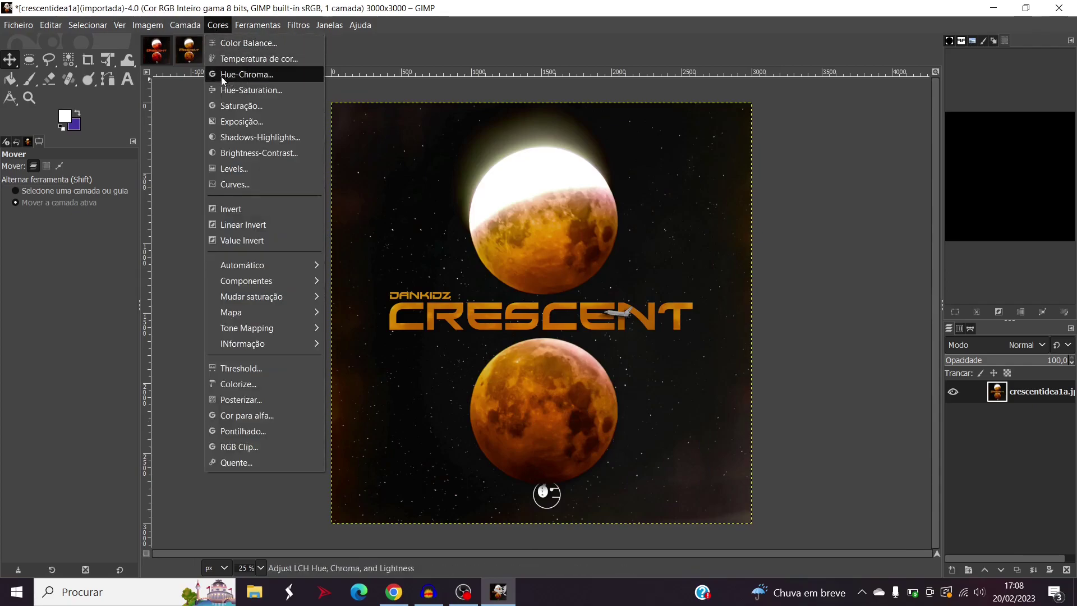
pyautogui.click(247, 75)
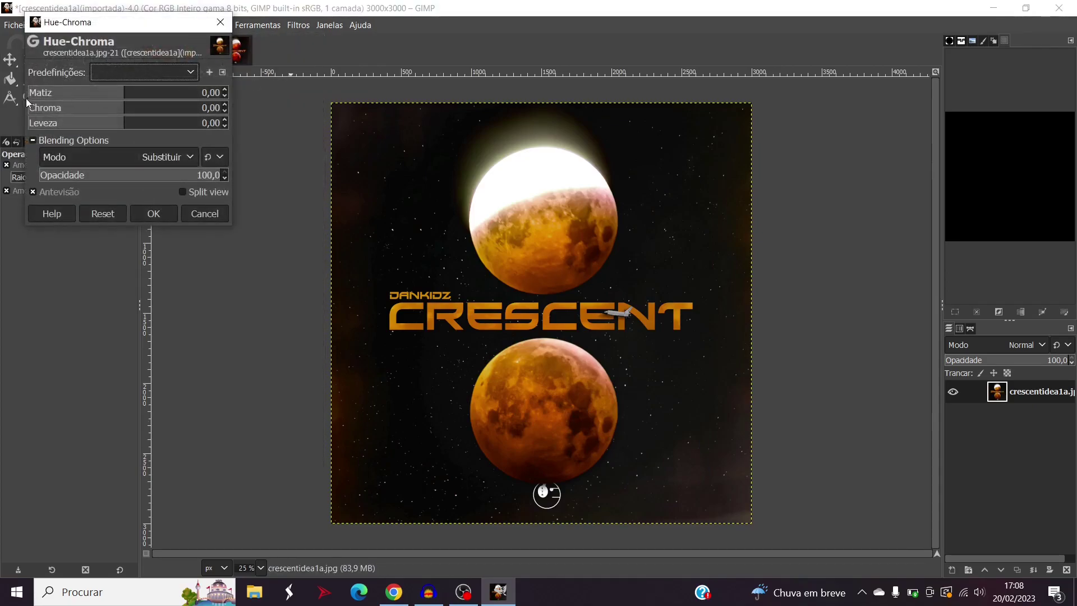
pyautogui.moveTo(124, 98); pyautogui.dragTo(94, 101)
pyautogui.press('Escape')
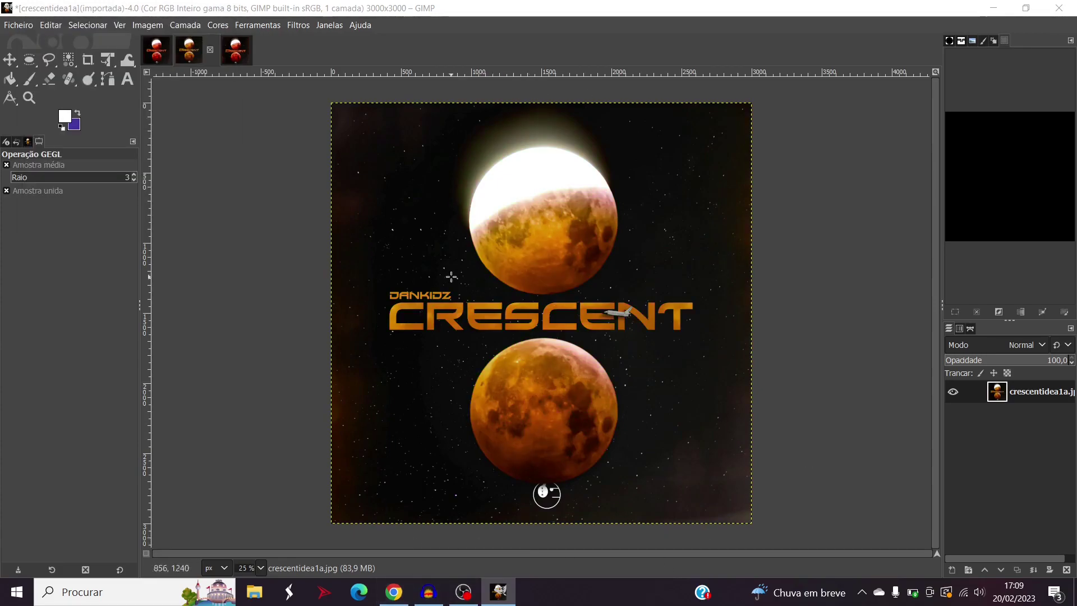
# Step: Switch to the Fotor photo editor in Chrome and bring up the file dialog for opening an image
pyautogui.click(394, 592)
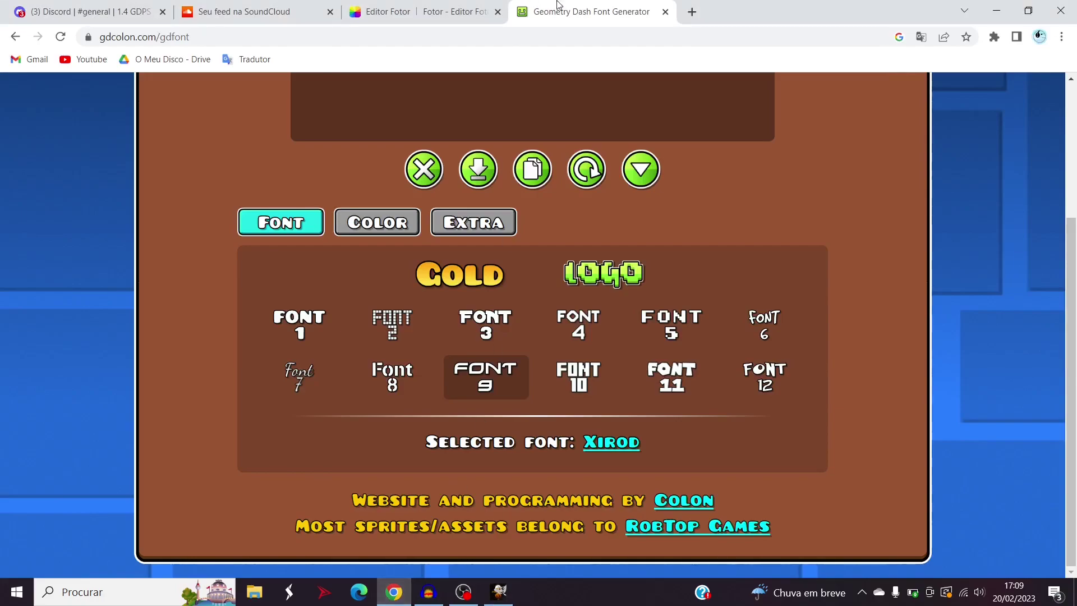
pyautogui.click(347, 17)
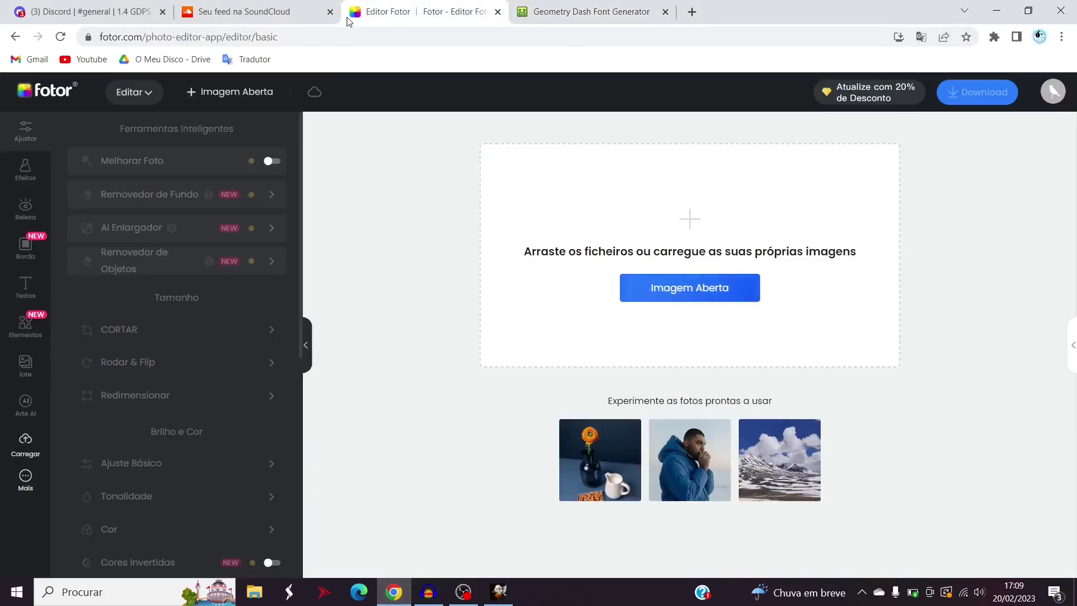
pyautogui.click(677, 287)
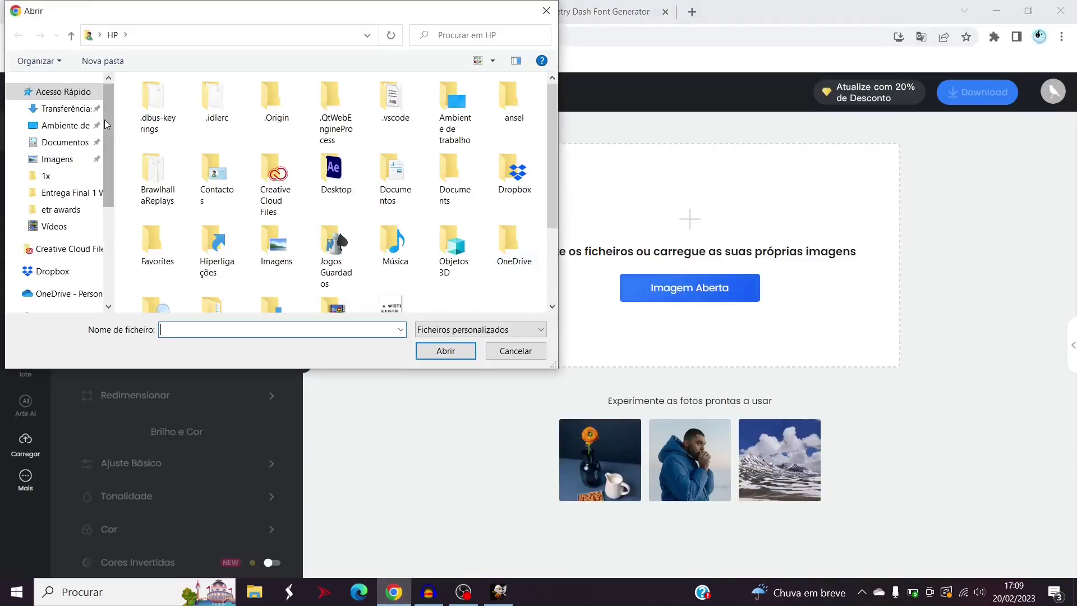
pyautogui.click(49, 109)
pyautogui.click(503, 355)
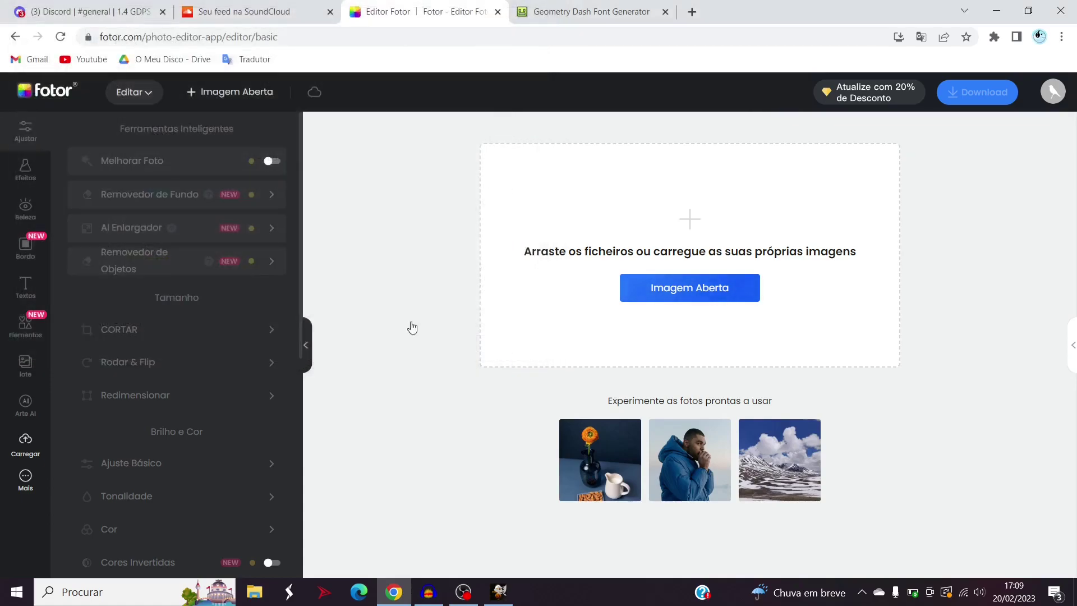
pyautogui.click(25, 169)
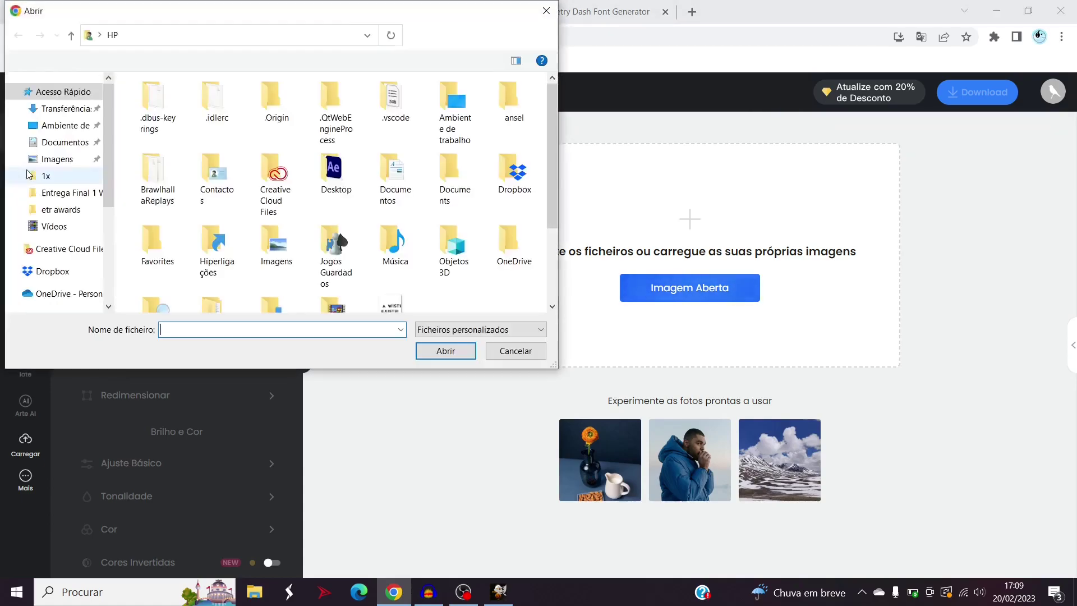